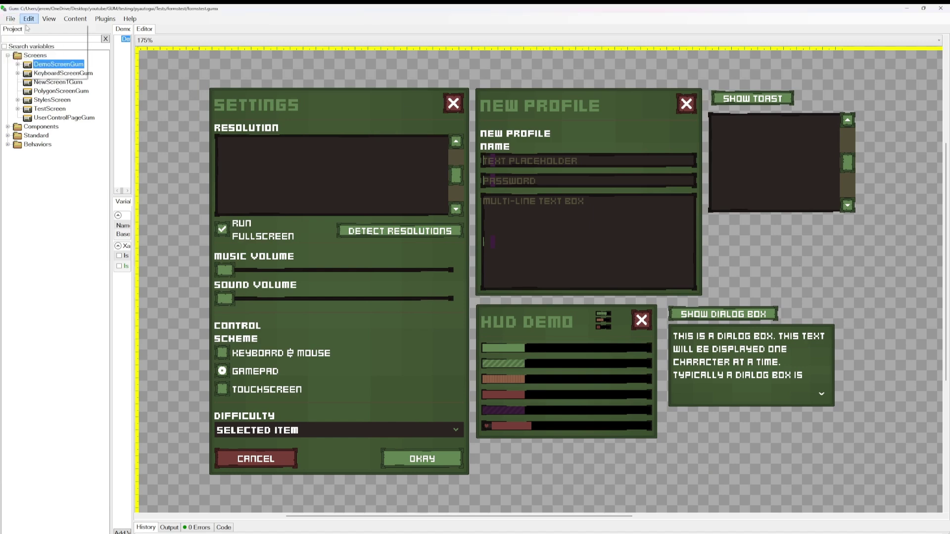
Create a new project and save it as formsvideo.
click(10, 19)
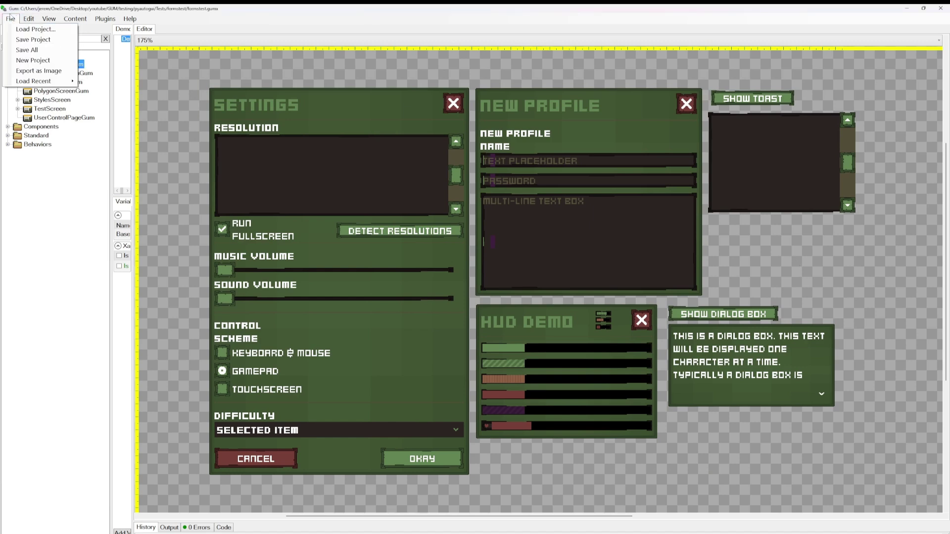
click(37, 61)
click(377, 265)
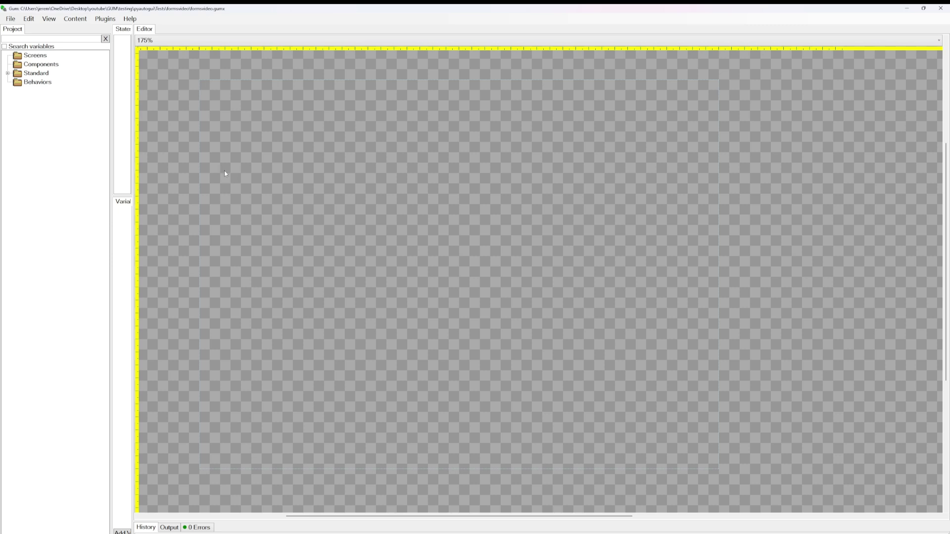
Add the Forms components to the project, including DemoScreenGum.
click(79, 22)
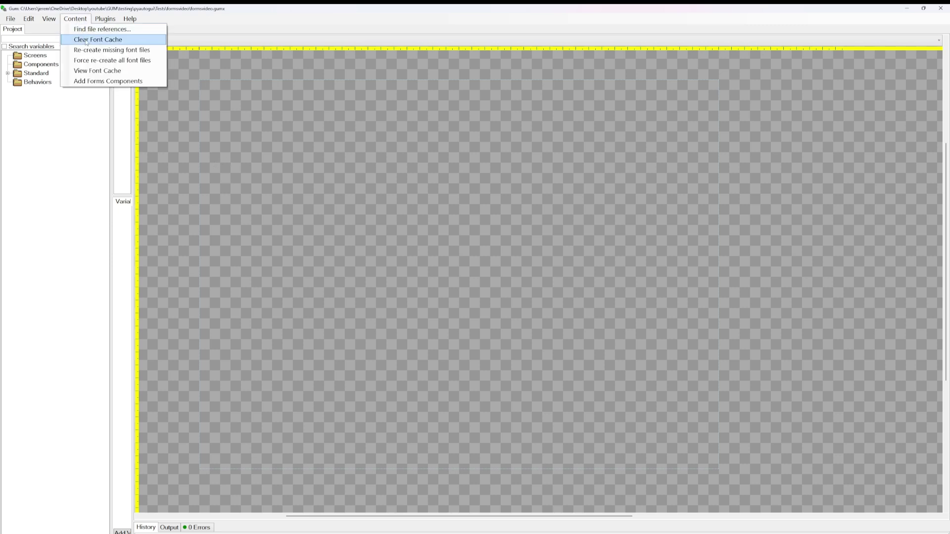
click(94, 82)
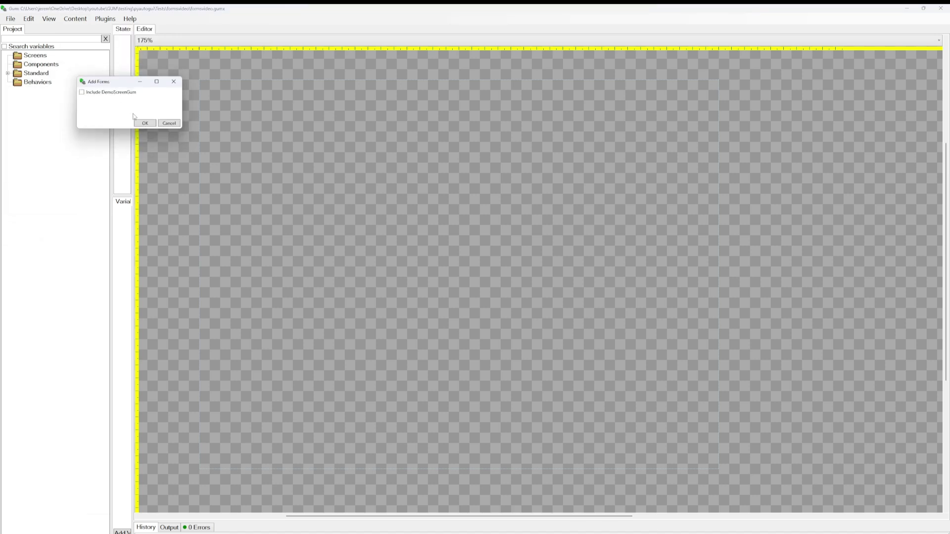
click(82, 93)
click(145, 123)
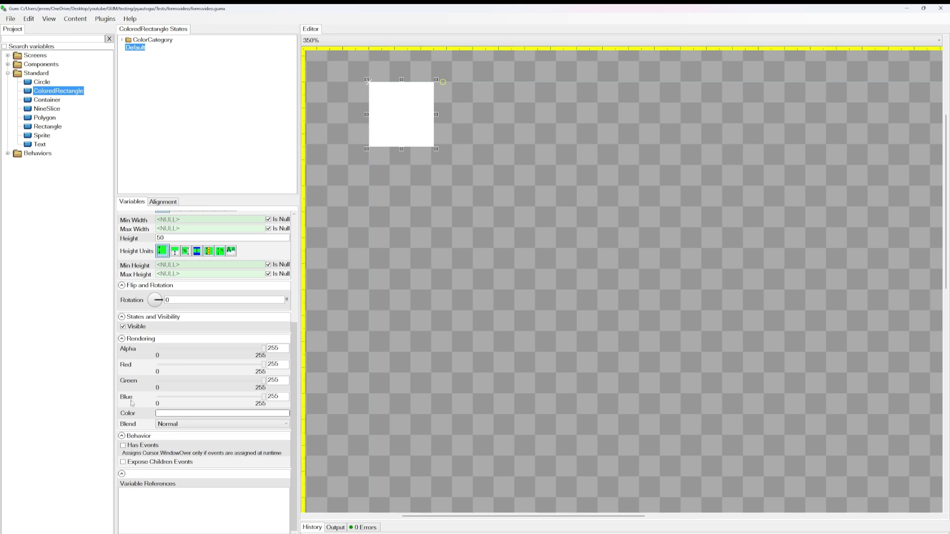
Set the ColoredRectangle standard element's Green and Blue values to 0.
drag(264, 366, 154, 381)
drag(264, 396, 153, 397)
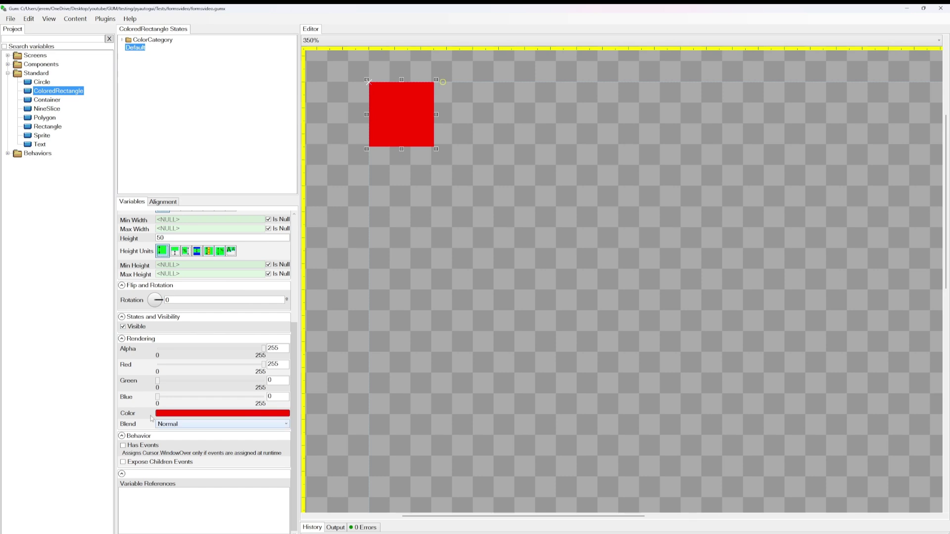
Examine the variables of the Container, NineSlice and Text standard elements, including the Text element's font settings.
click(47, 100)
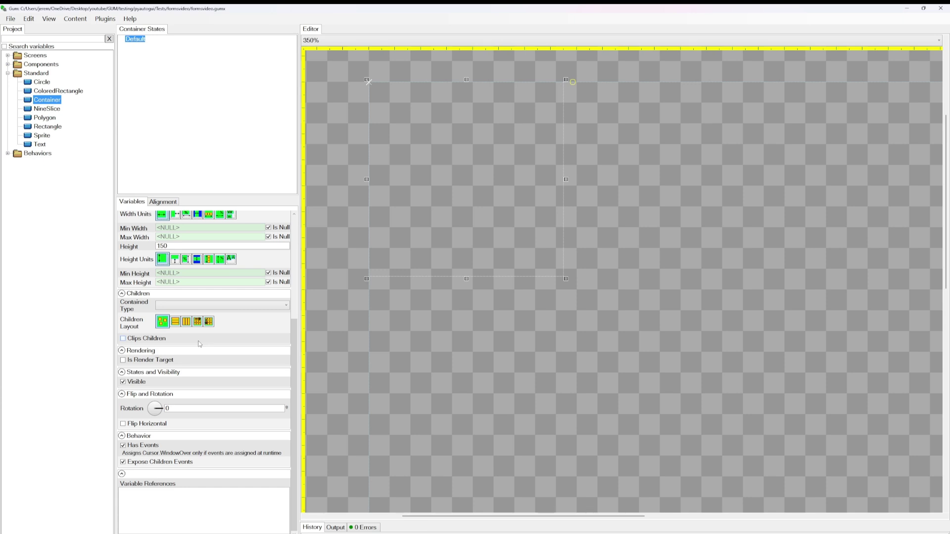
key(Down)
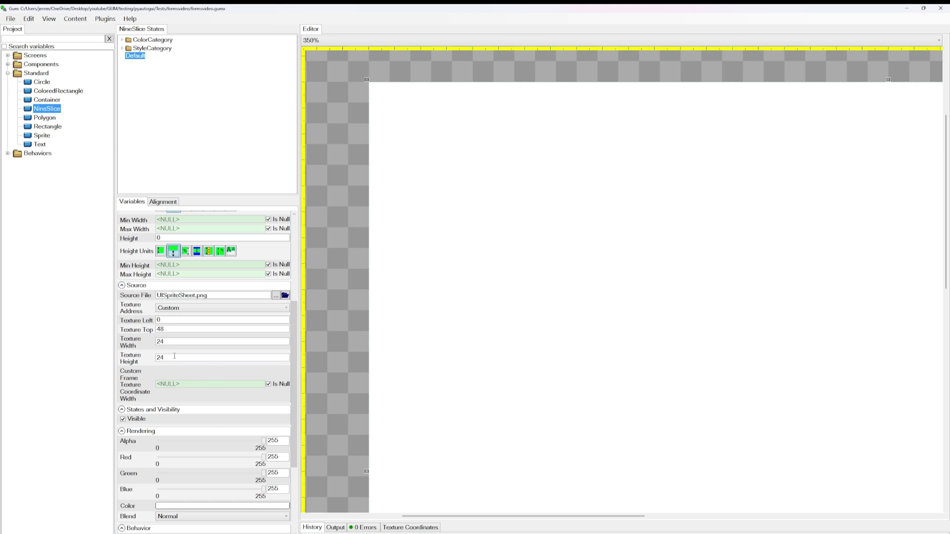
scroll(509, 265, down, 3)
scroll(707, 322, up, 1)
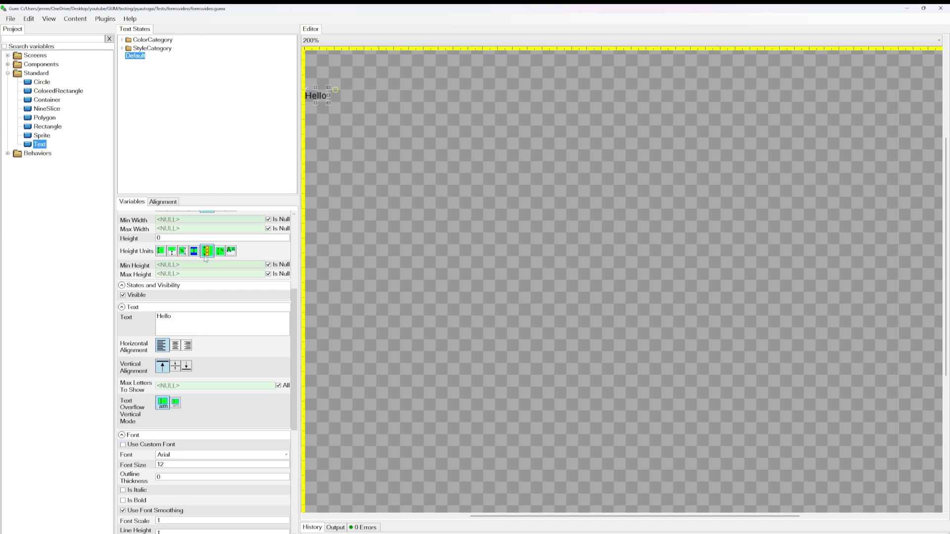
scroll(226, 417, down, 5)
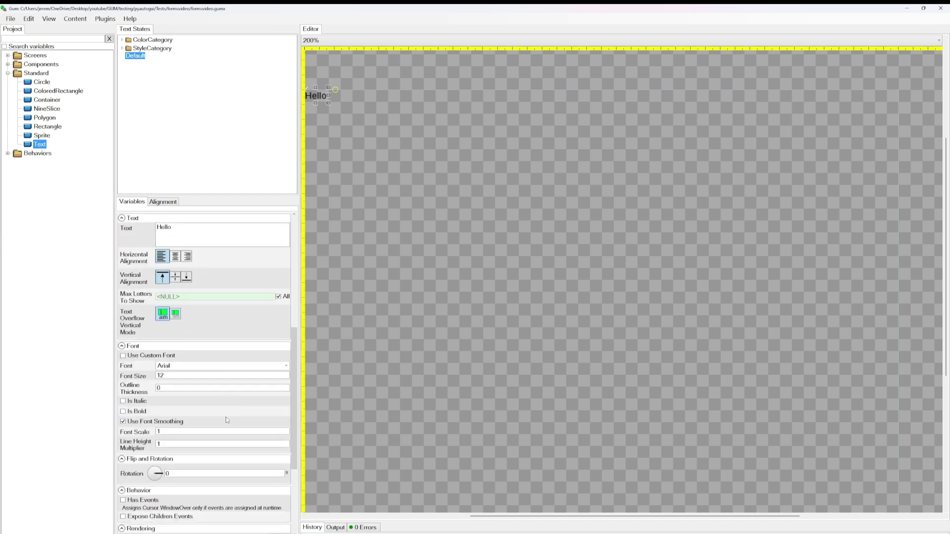
scroll(201, 447, up, 3)
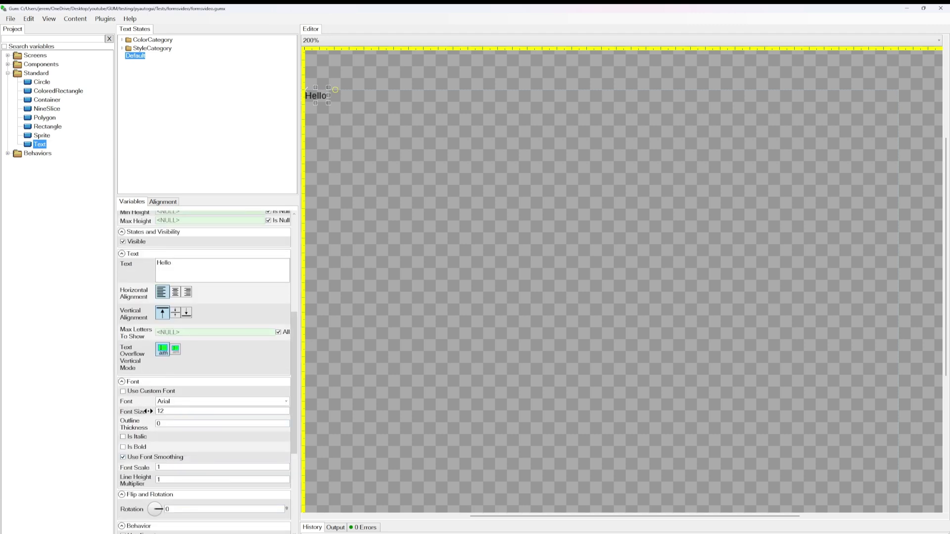
scroll(147, 411, down, 2)
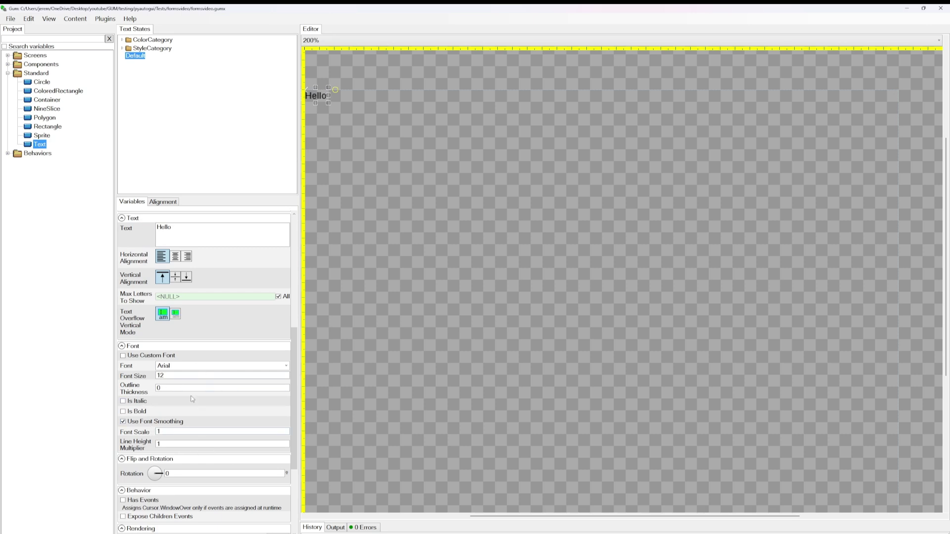
scroll(208, 396, up, 3)
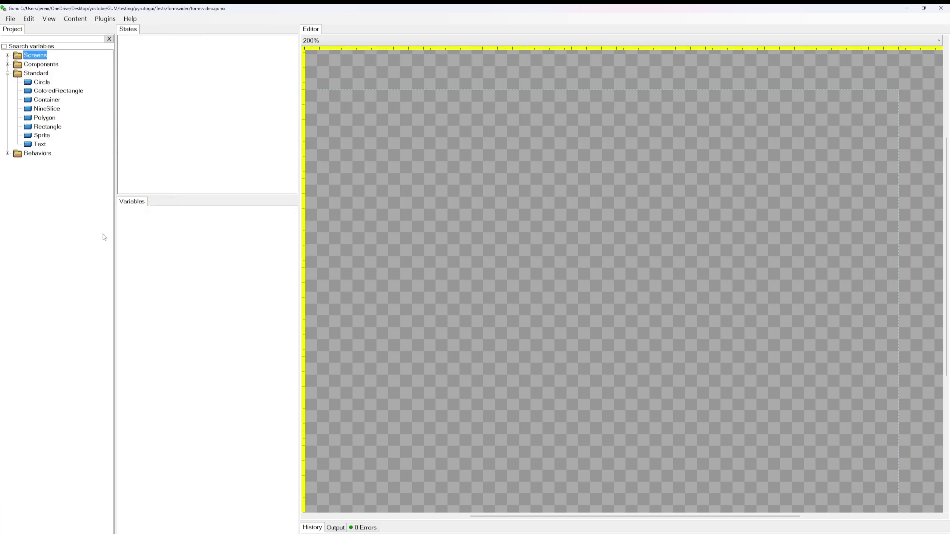
Collapse the Standard folder, list the components under Controls, and expand ButtonStandard to show its instances.
double_click(28, 73)
double_click(41, 63)
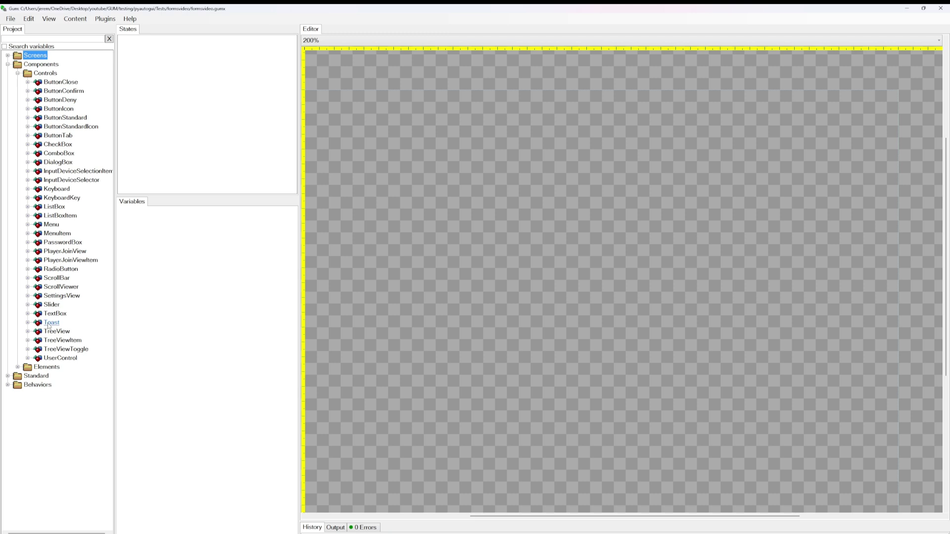
click(65, 117)
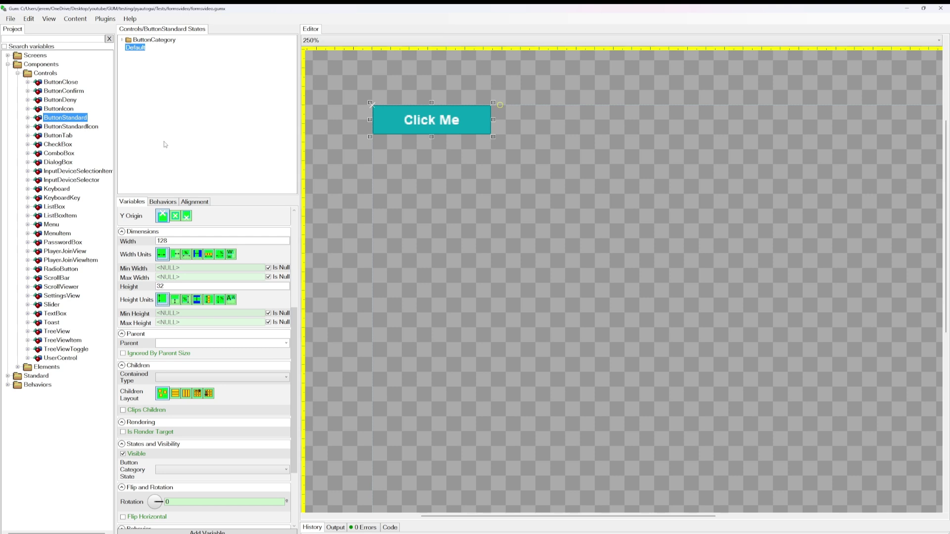
key(Right)
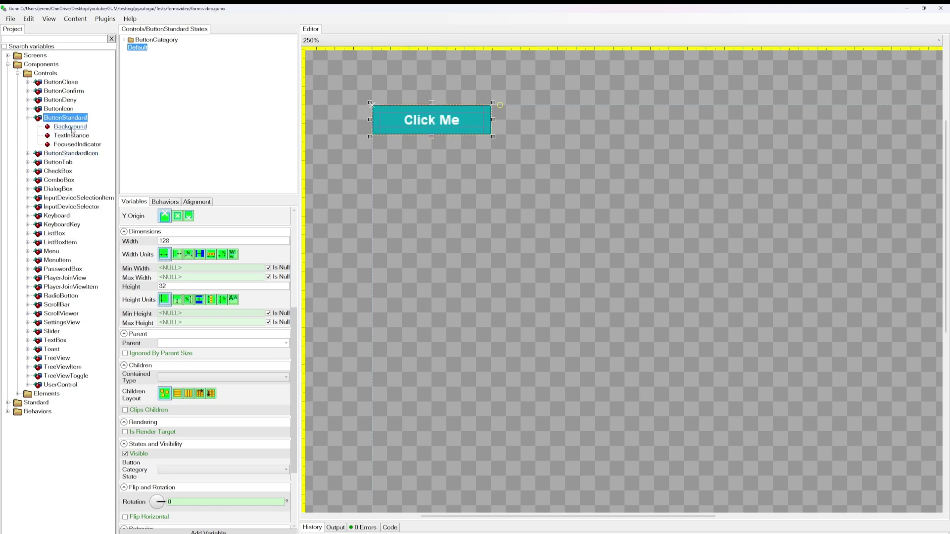
Examine the base types of ButtonStandard's Background, TextInstance and FocusedIndicator instances.
click(71, 127)
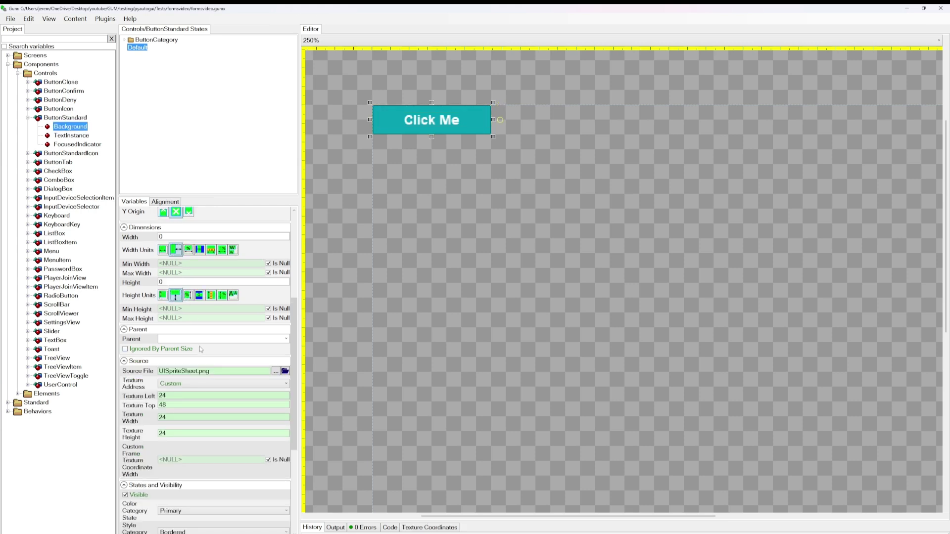
scroll(200, 349, up, 5)
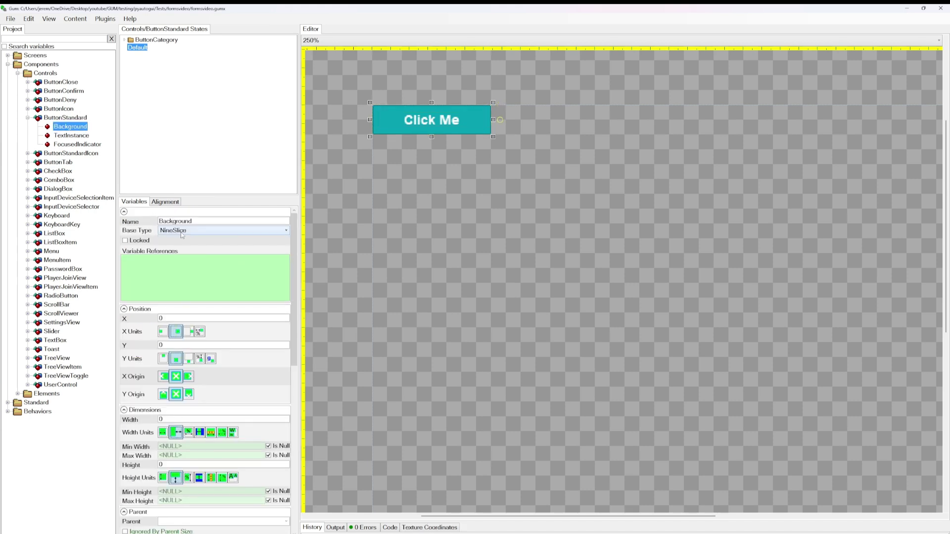
key(Down)
key(Down)
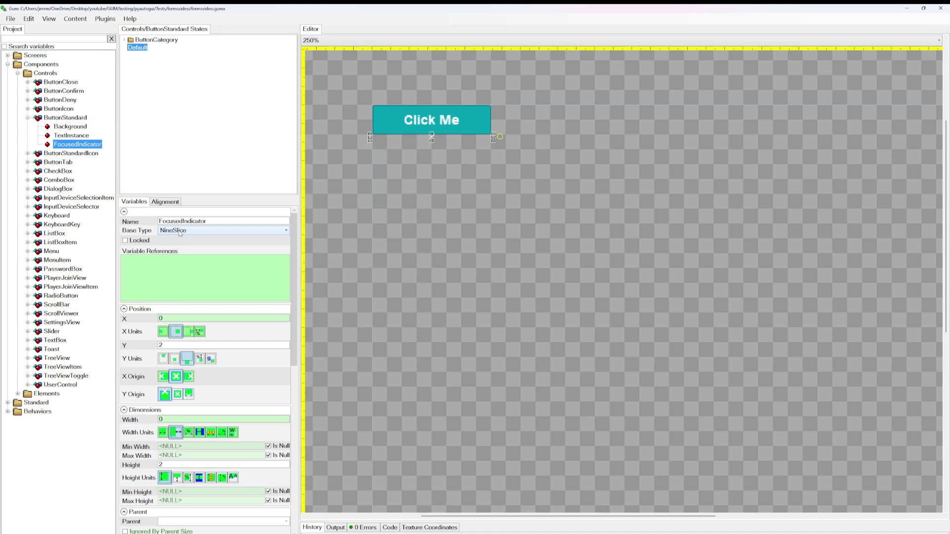
key(Up)
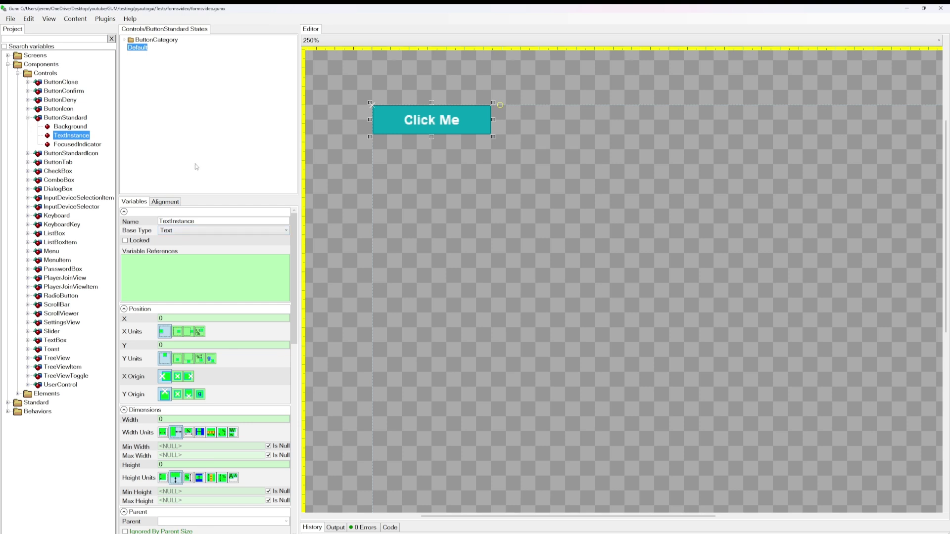
click(70, 126)
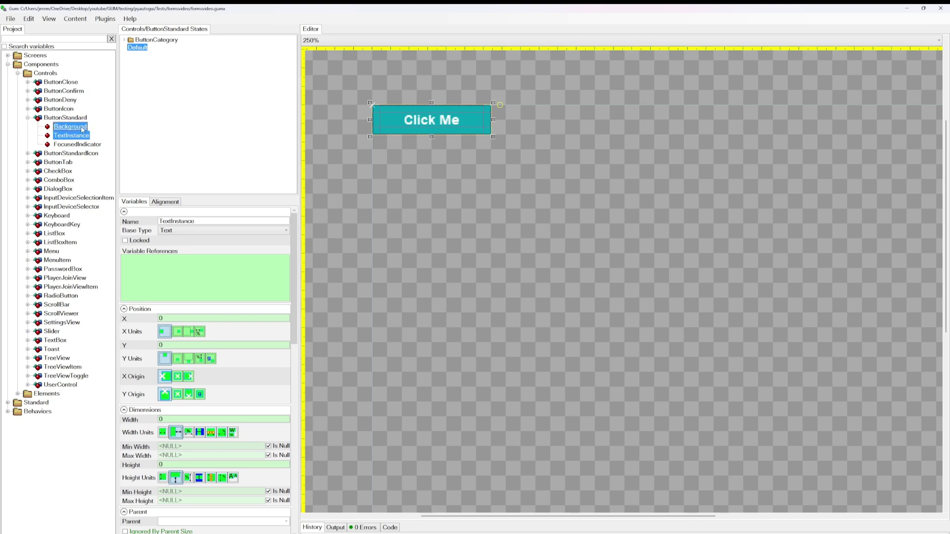
Review the available Color Category State and Style Category State options of ButtonStandard's Background, leaving both unchanged.
scroll(235, 351, down, 5)
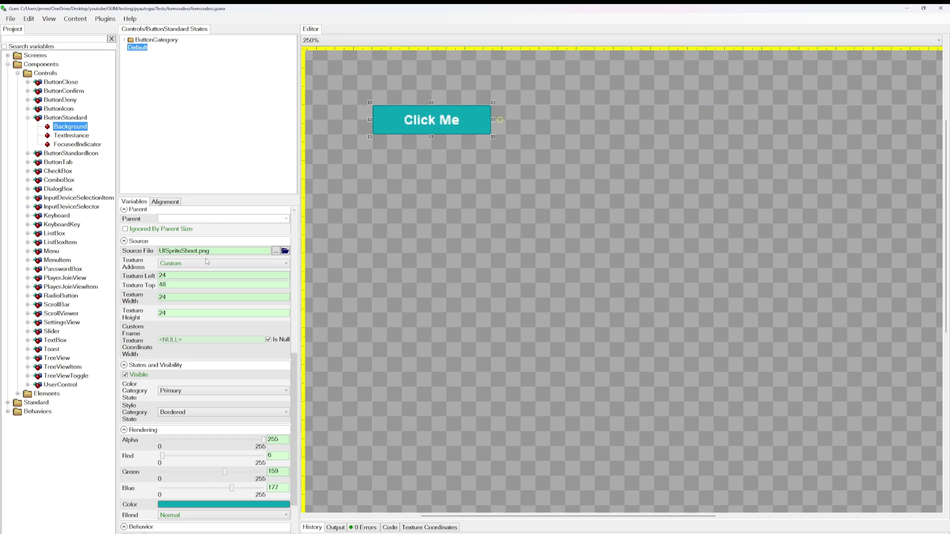
scroll(222, 366, down, 2)
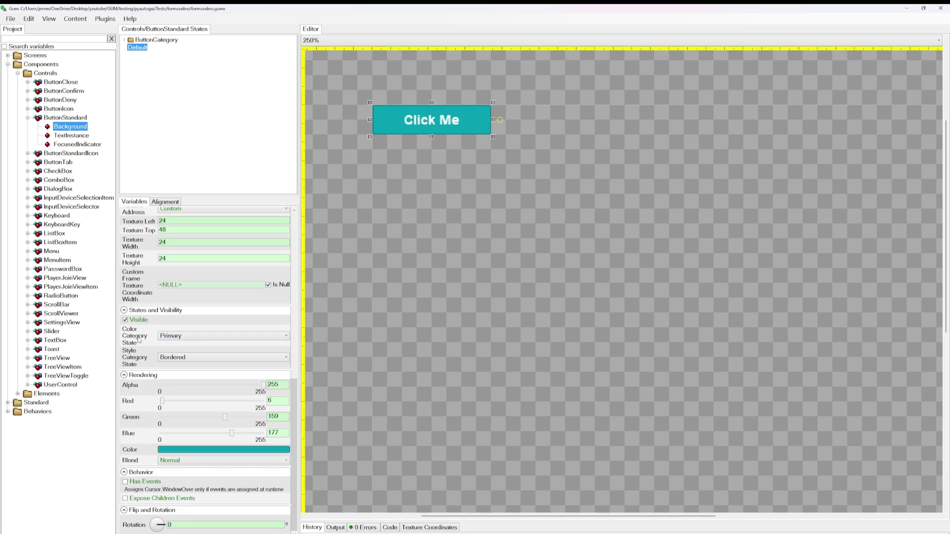
click(188, 339)
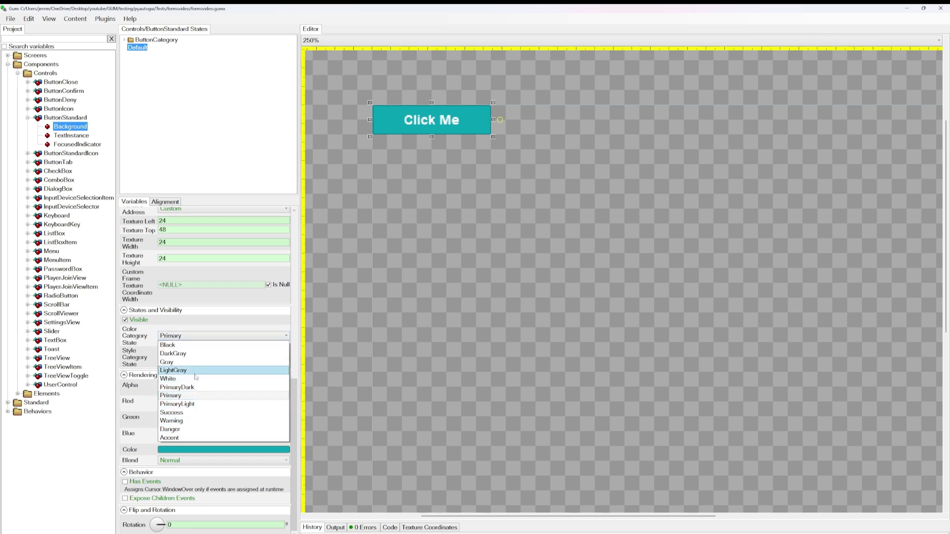
click(196, 330)
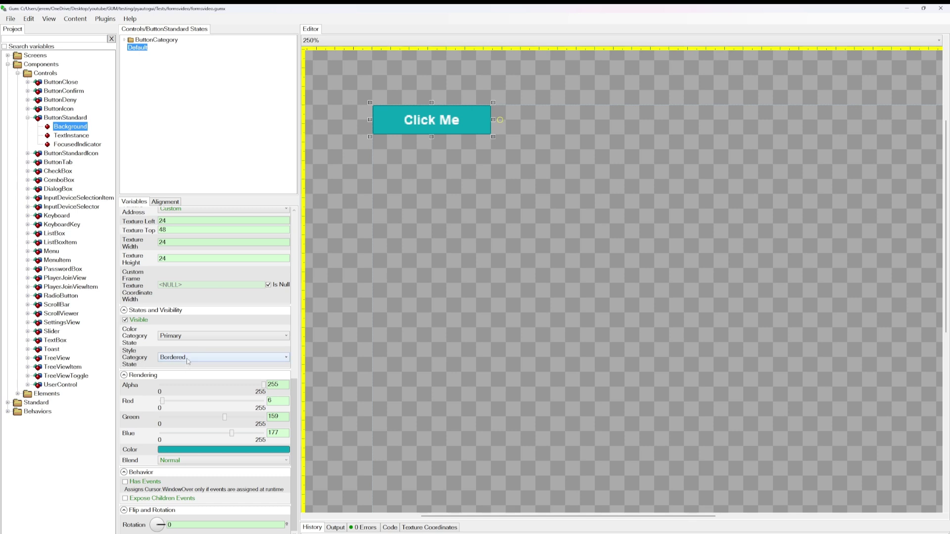
click(172, 363)
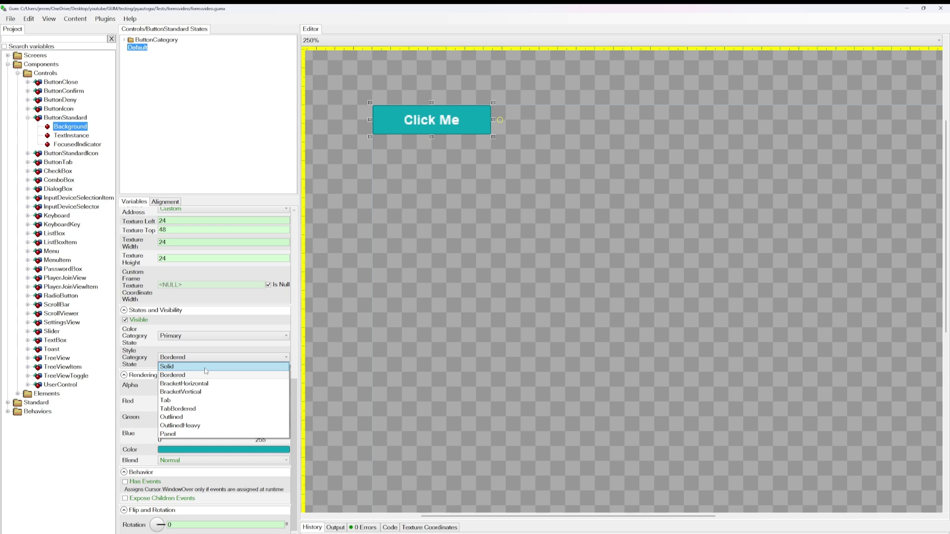
click(200, 348)
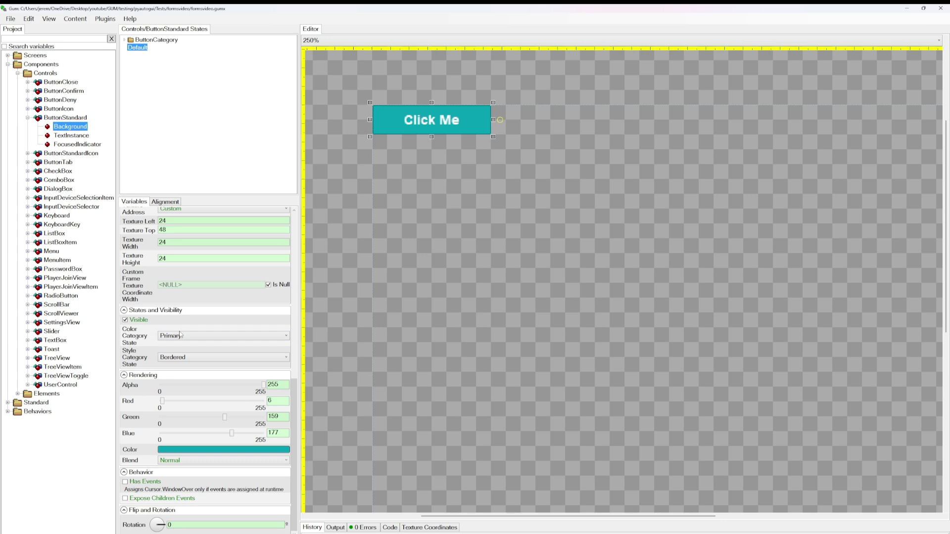
Look through ButtonStandard's ButtonCategory states, then check the Background instance's base type.
click(125, 41)
click(125, 40)
scroll(188, 346, up, 15)
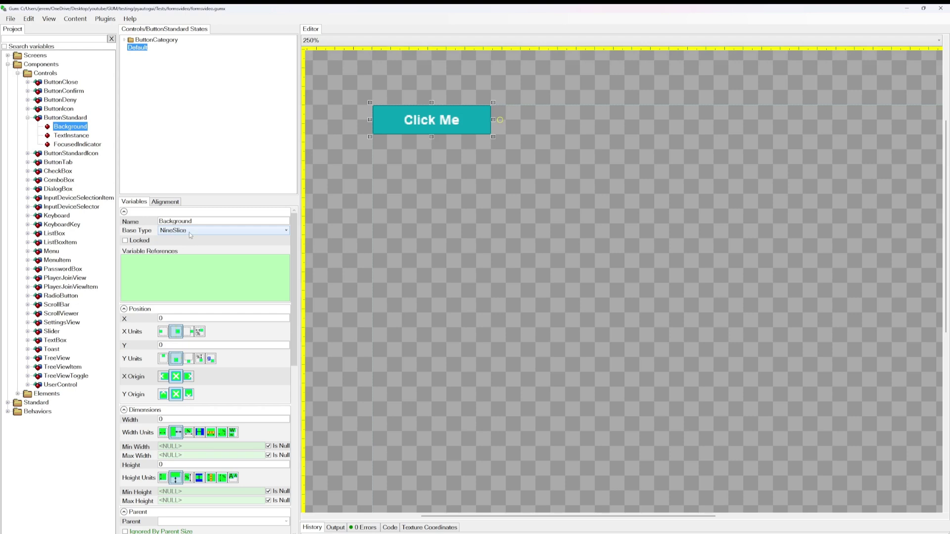
Open the NineSlice standard element and expand its ColorCategory and StyleCategory states for review.
click(77, 130)
scroll(204, 395, down, 10)
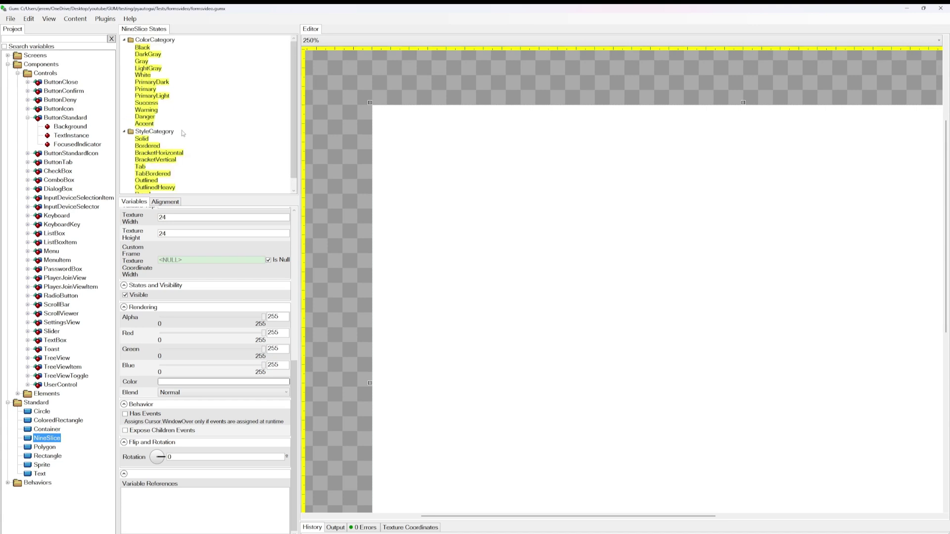
click(69, 19)
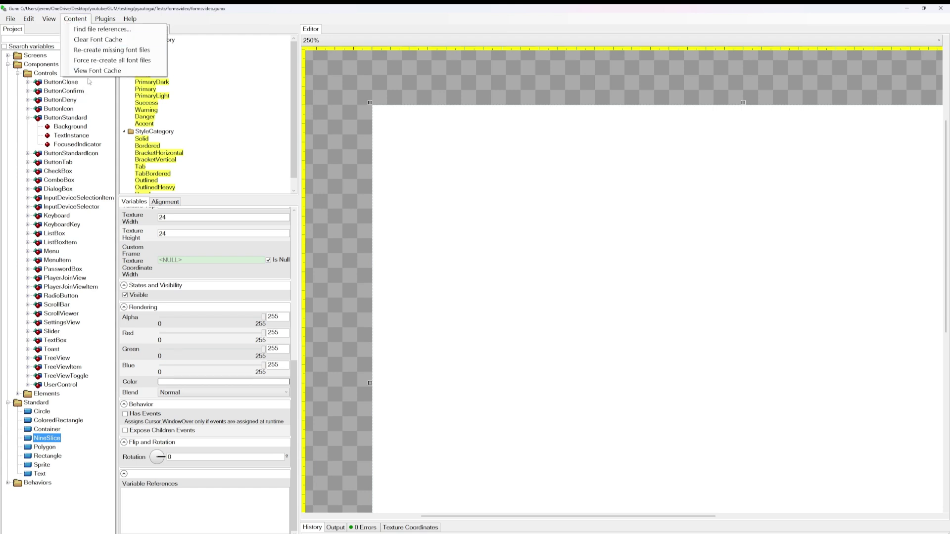
click(239, 118)
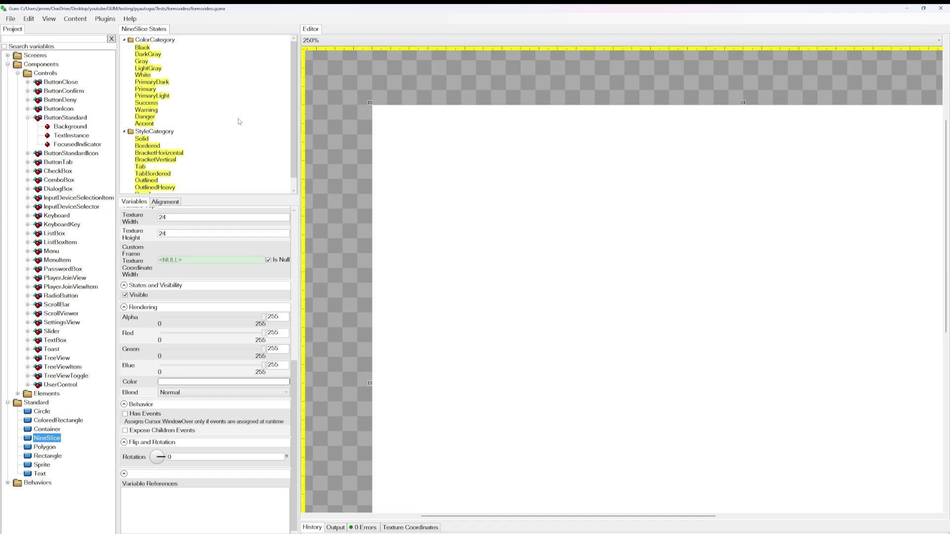
Preview NineSlice's DarkGray, Primary, PrimaryDark and Warning color states.
click(142, 54)
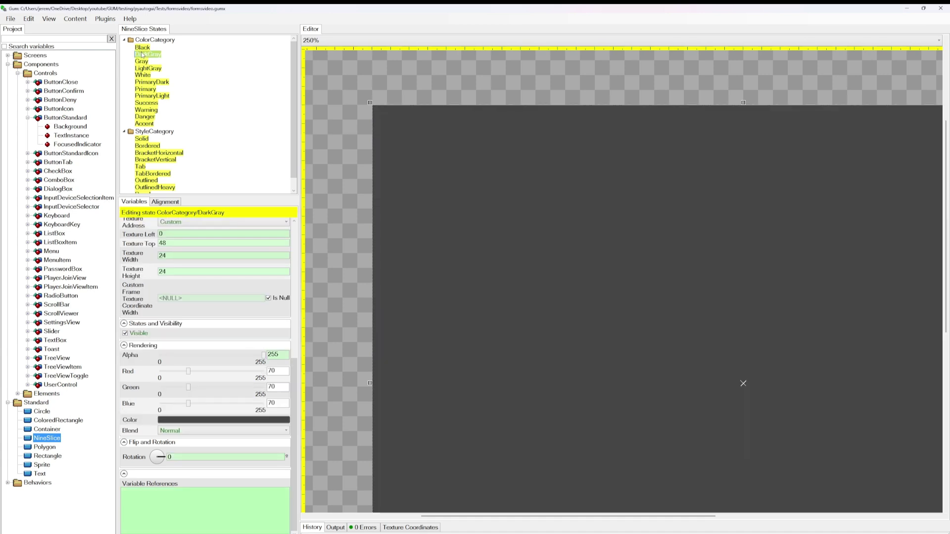
click(154, 90)
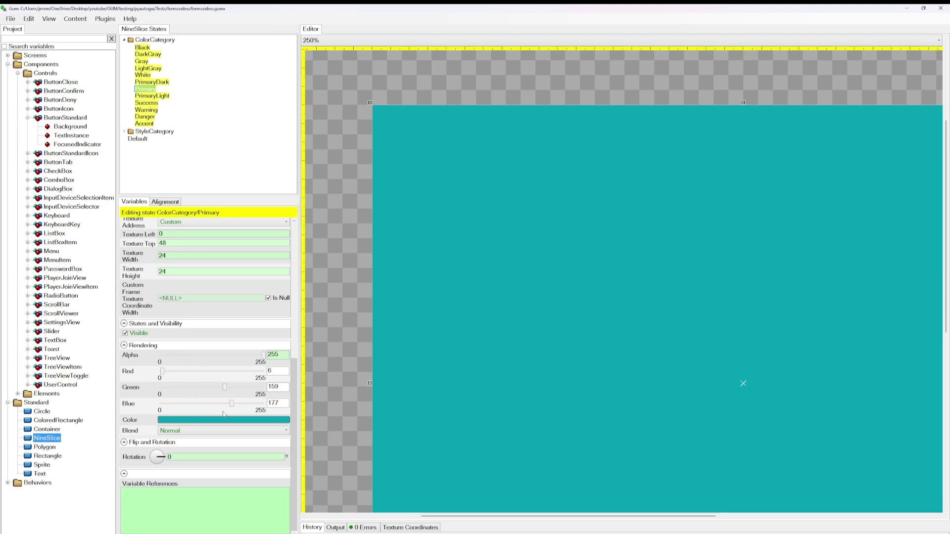
click(149, 83)
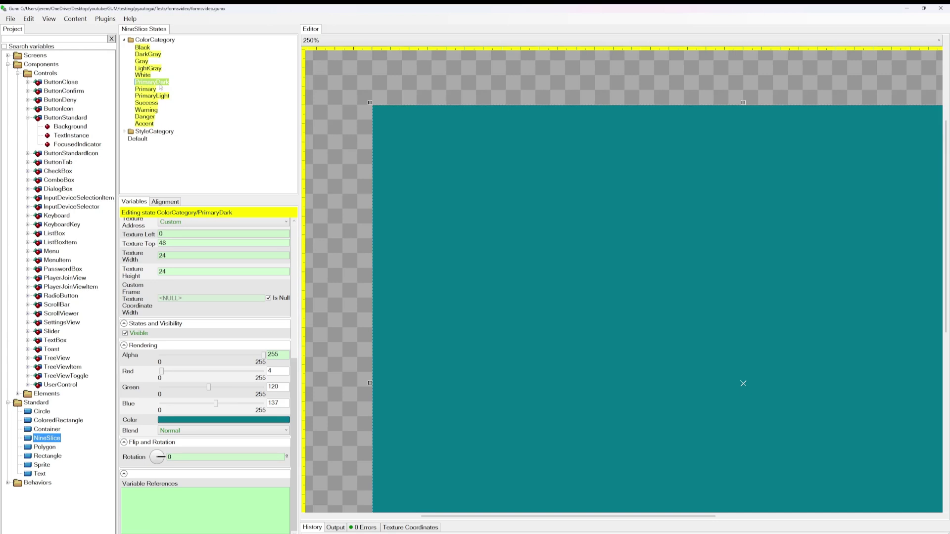
click(147, 111)
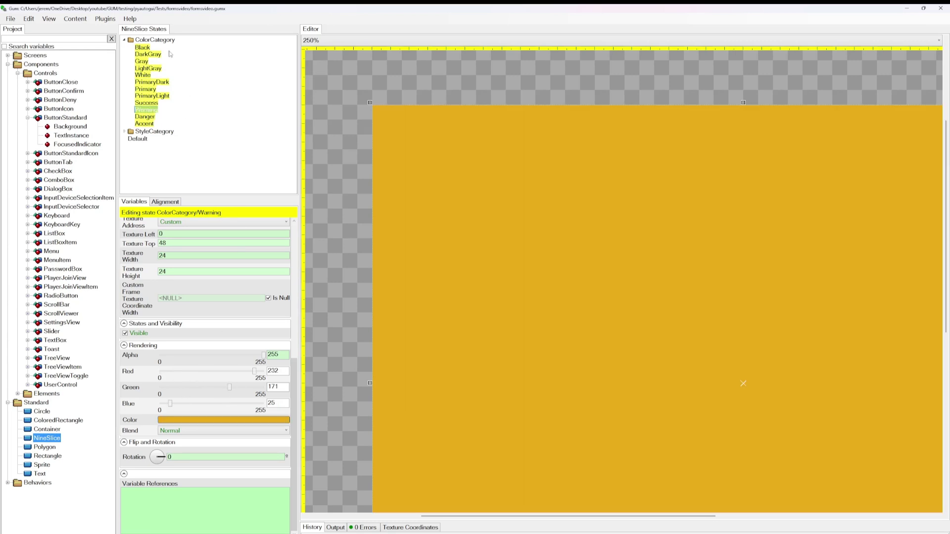
Preview NineSlice's Accent and Primary color states.
click(144, 124)
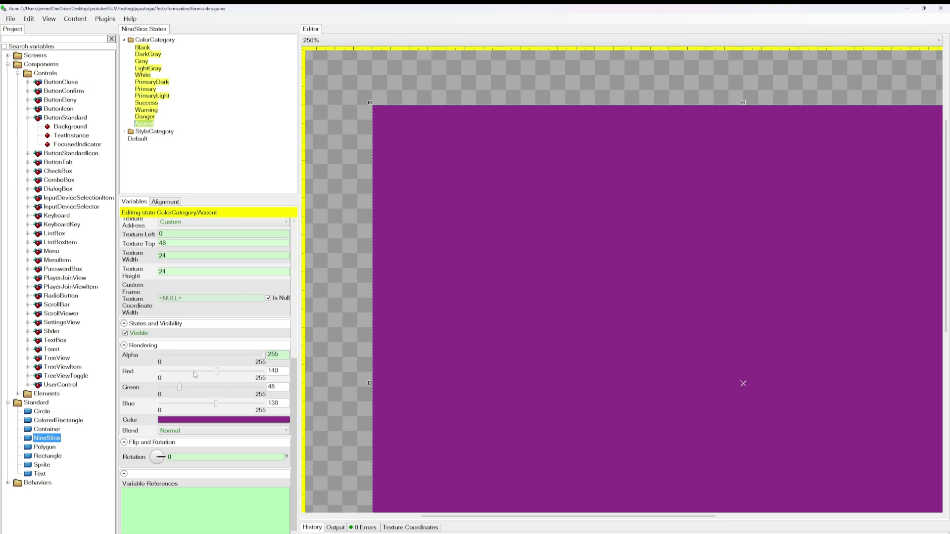
click(153, 90)
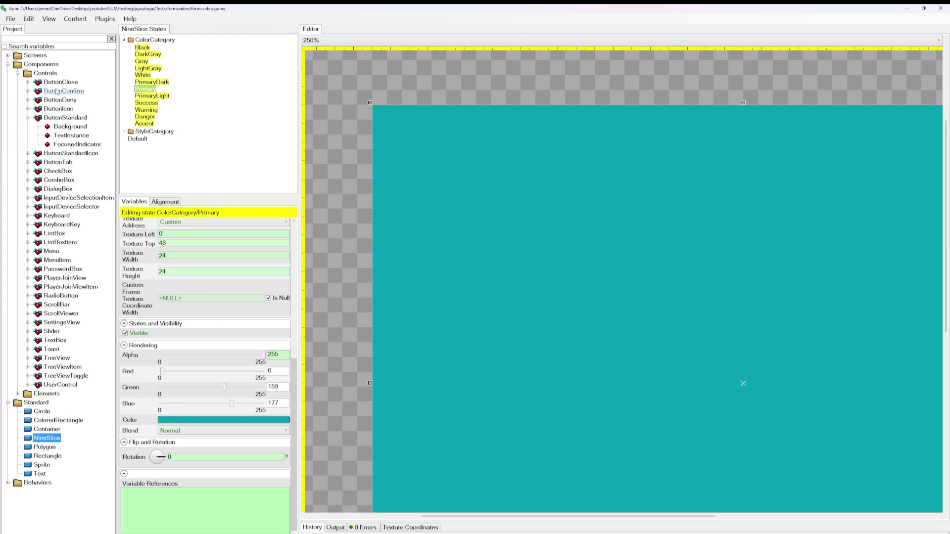
Open DemoScreenGum and examine how its buttons, panels and bars use the shared colors, then collapse the Screens folder.
double_click(31, 57)
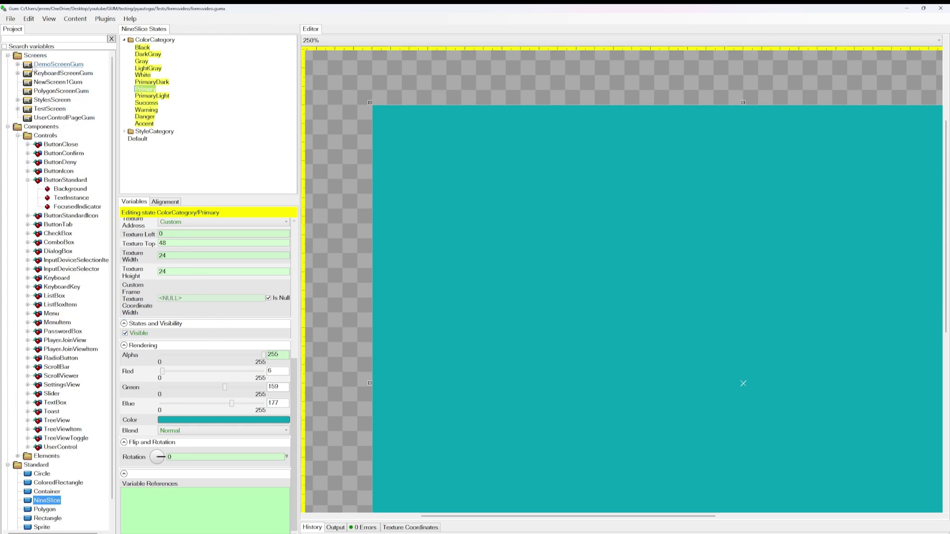
click(34, 65)
scroll(684, 173, down, 3)
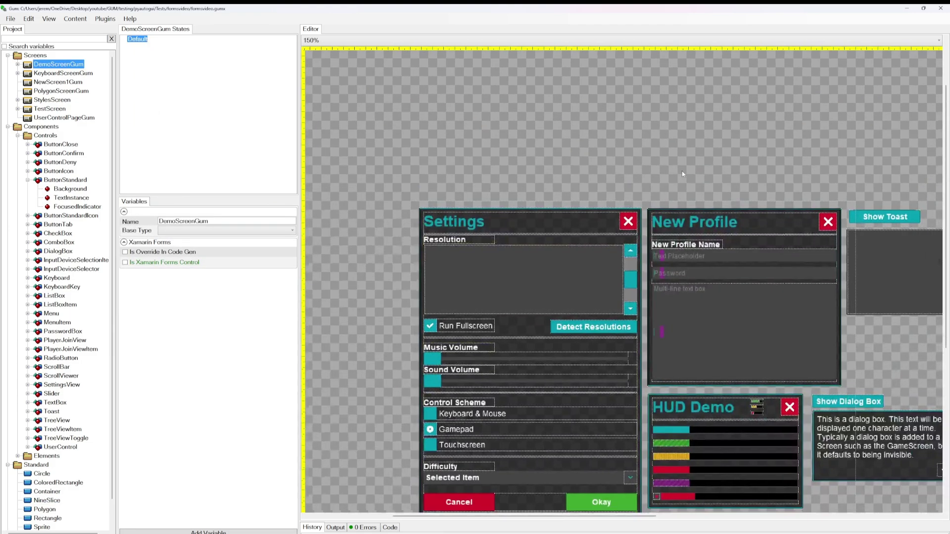
scroll(547, 242, up, 2)
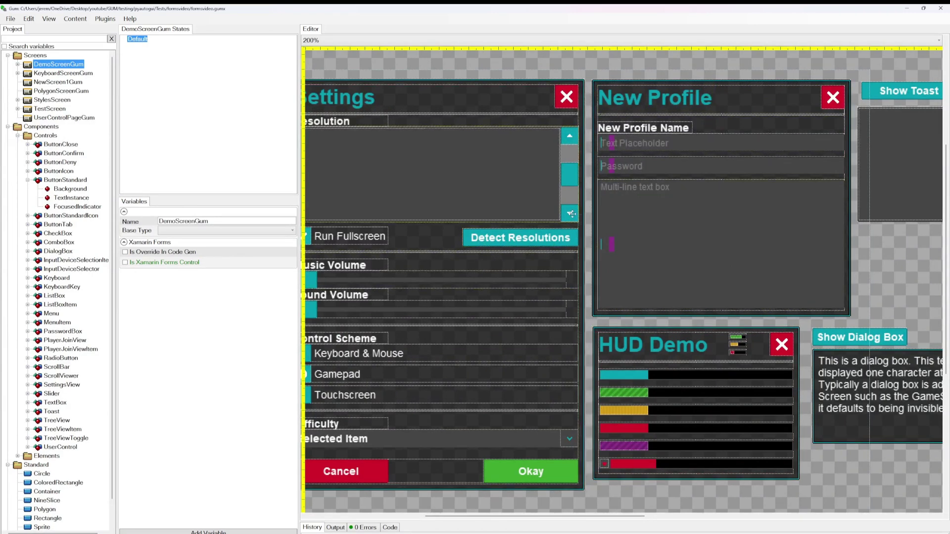
click(8, 55)
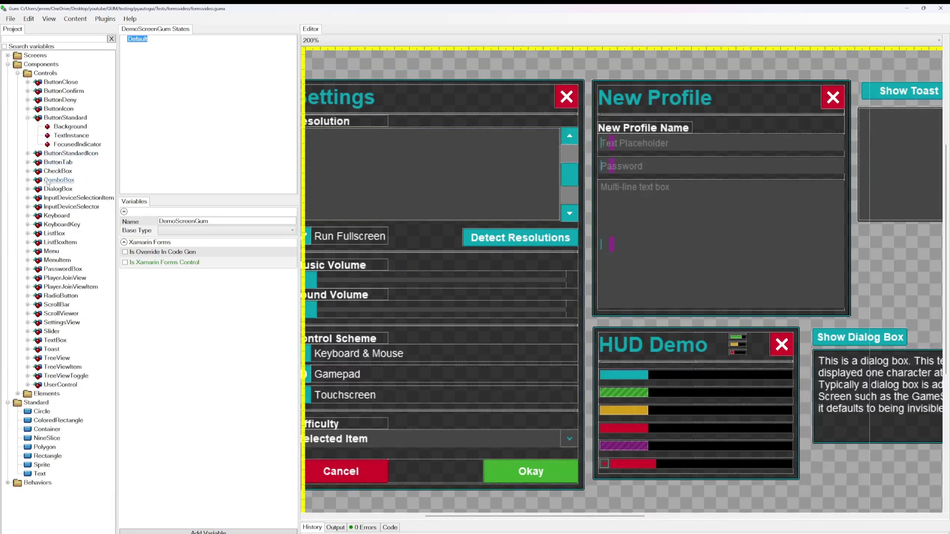
Compare which state categories the NineSlice, Polygon, ColoredRectangle, Sprite and Text standard elements have.
click(46, 437)
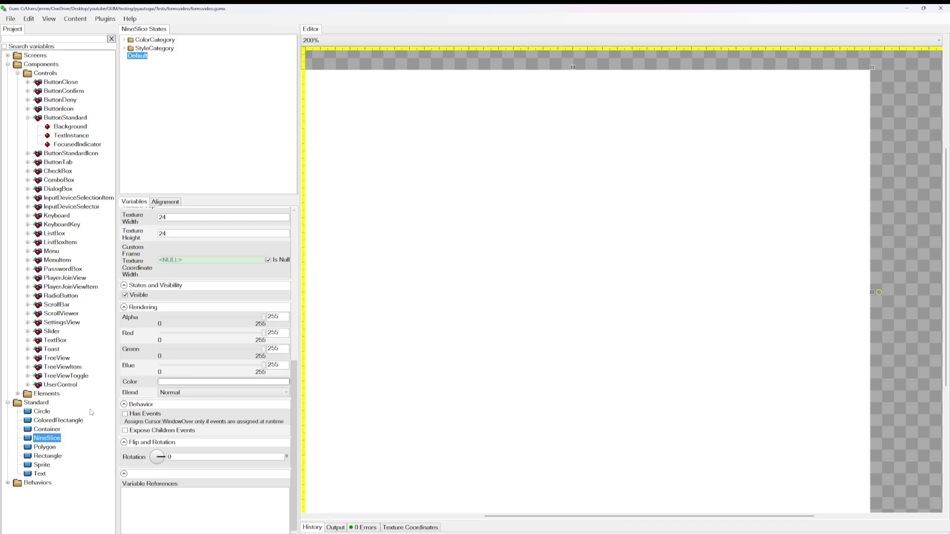
click(45, 448)
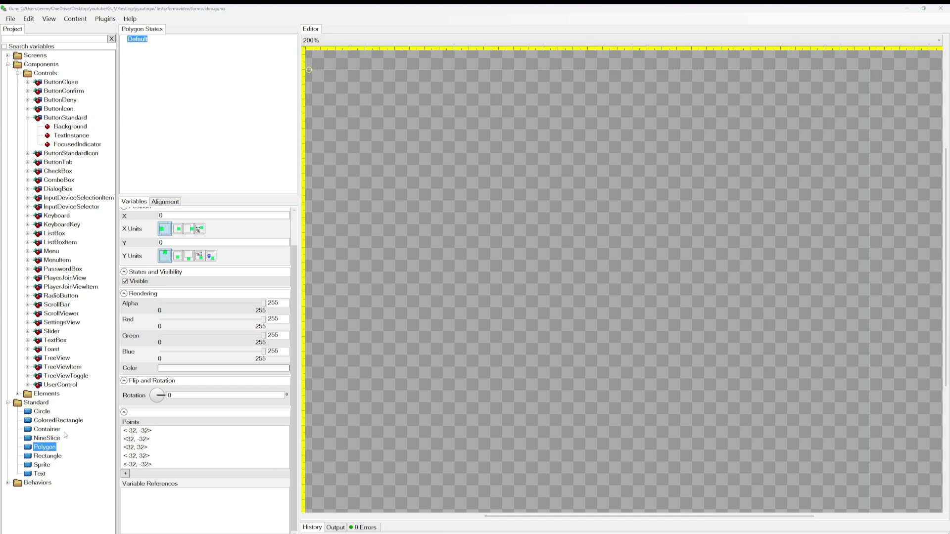
click(58, 420)
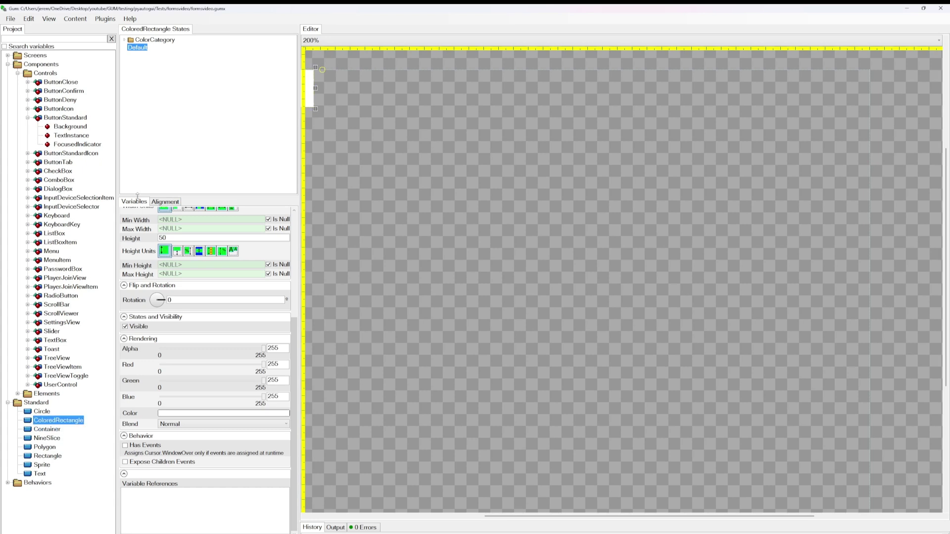
click(124, 39)
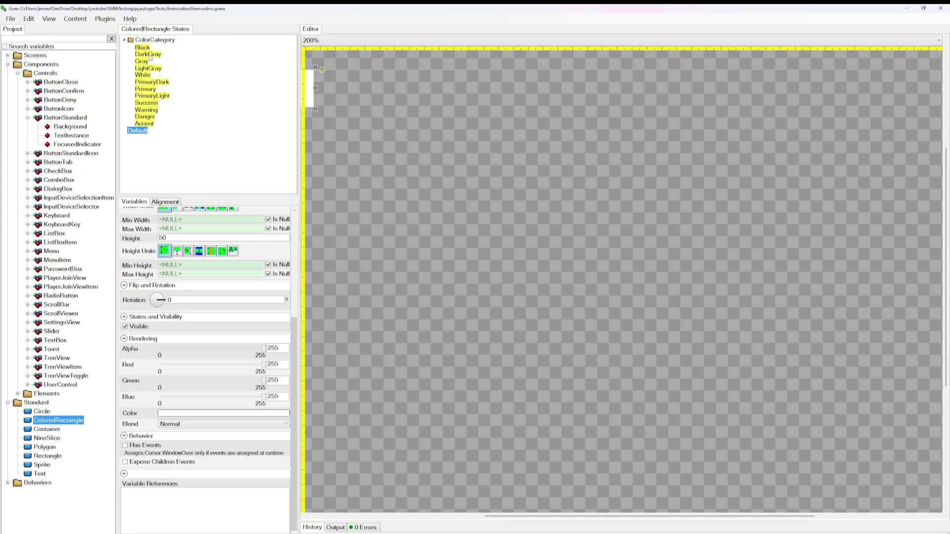
click(42, 465)
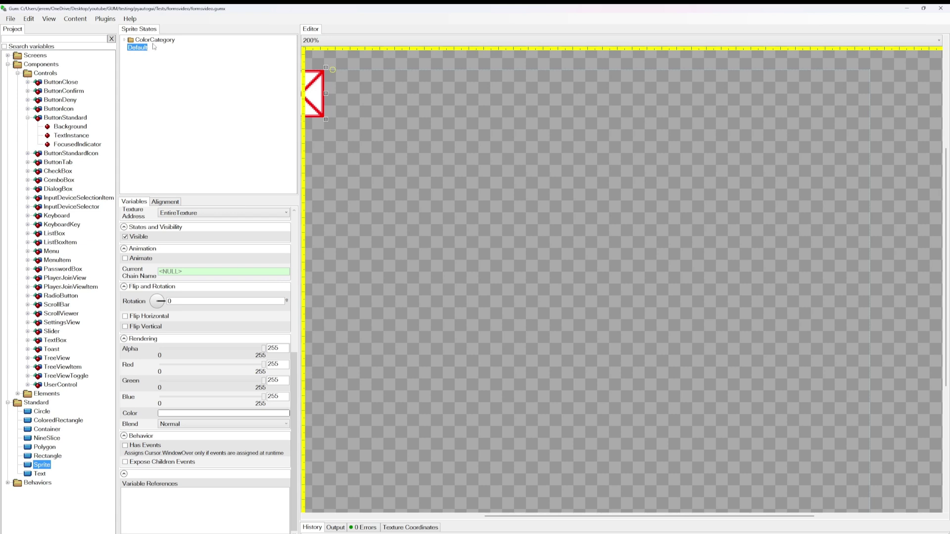
click(39, 474)
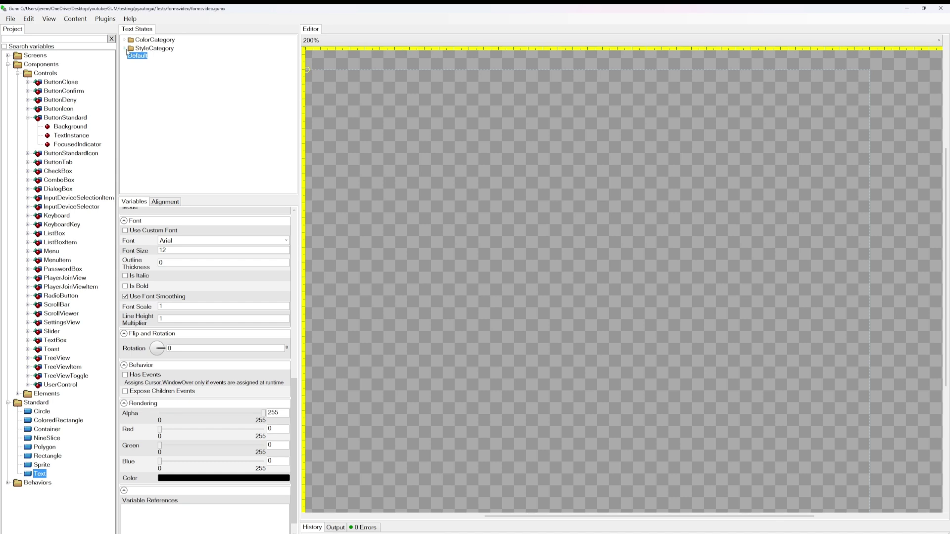
click(50, 440)
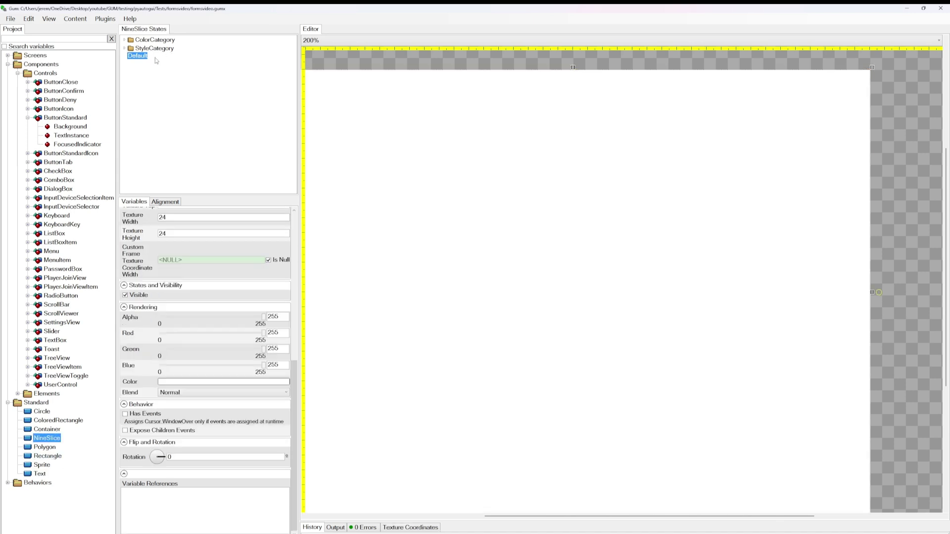
click(42, 465)
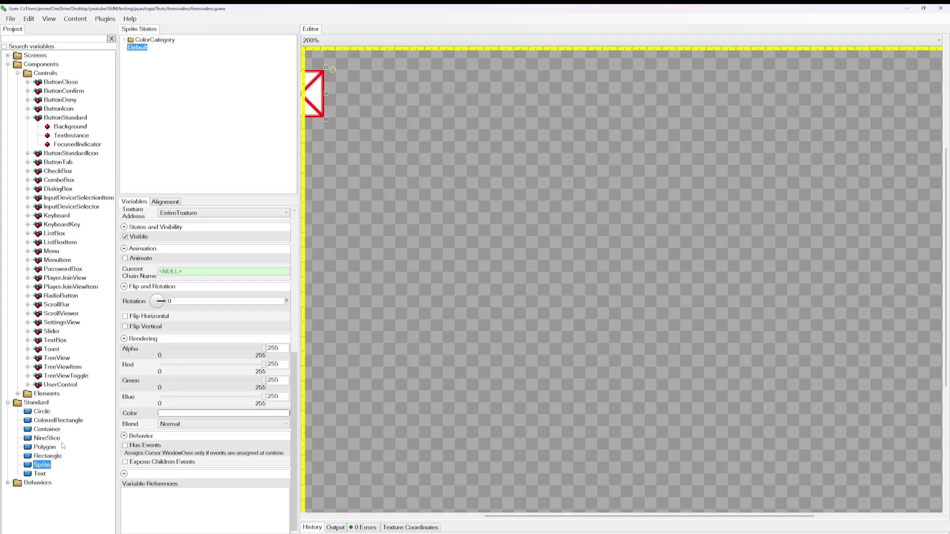
Compare the StyleCategory states of the NineSlice and Text standard elements.
click(47, 439)
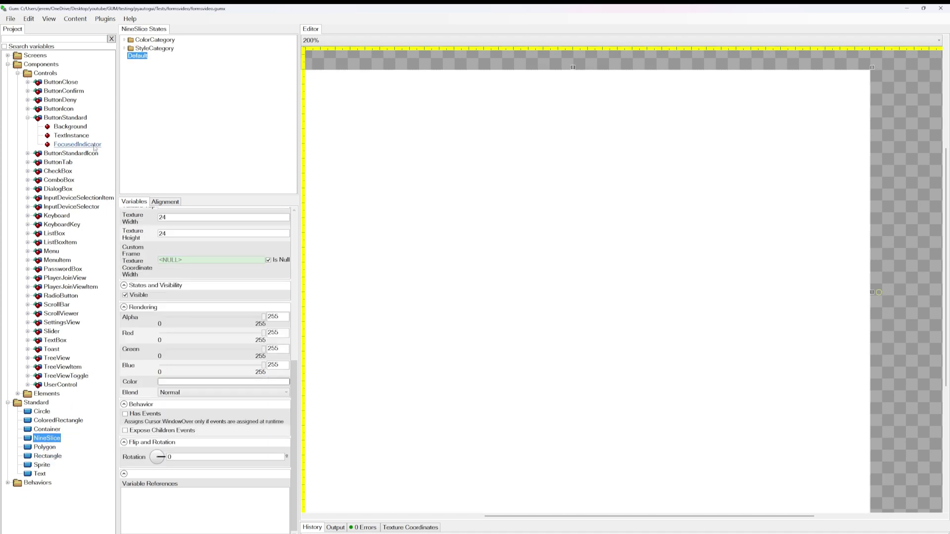
double_click(137, 49)
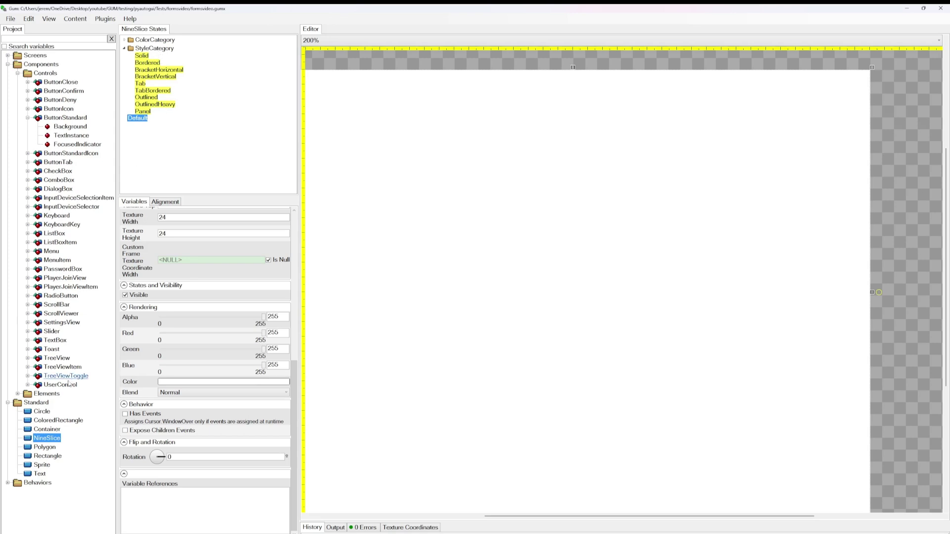
drag(39, 473, 137, 366)
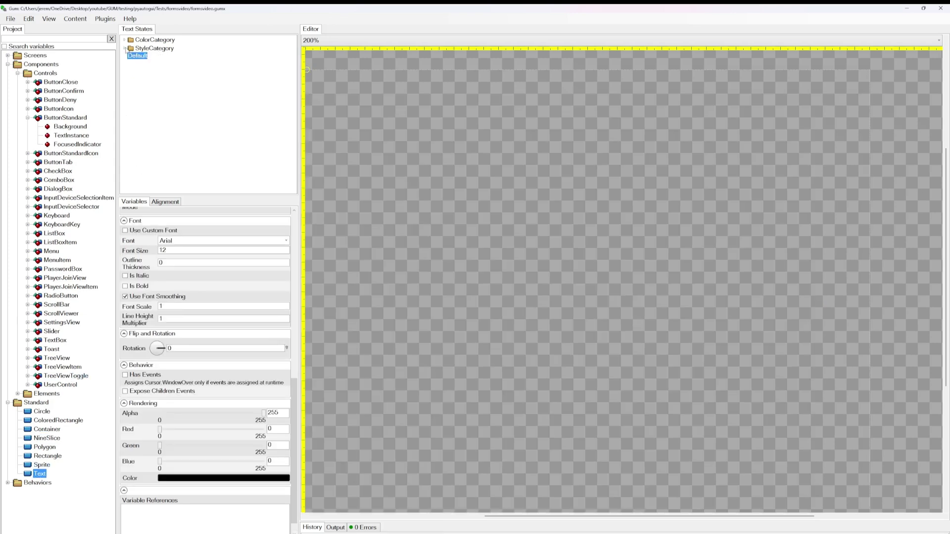
click(125, 48)
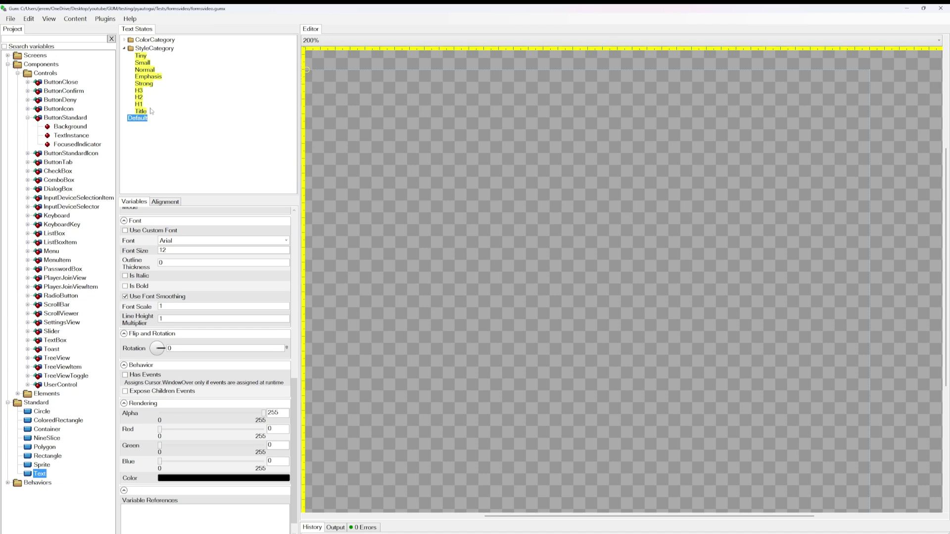
click(57, 439)
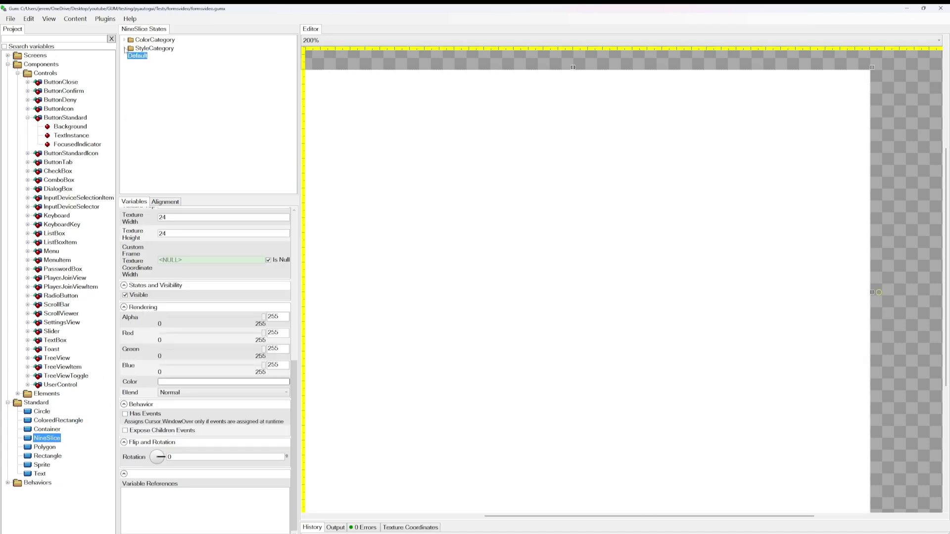
click(124, 48)
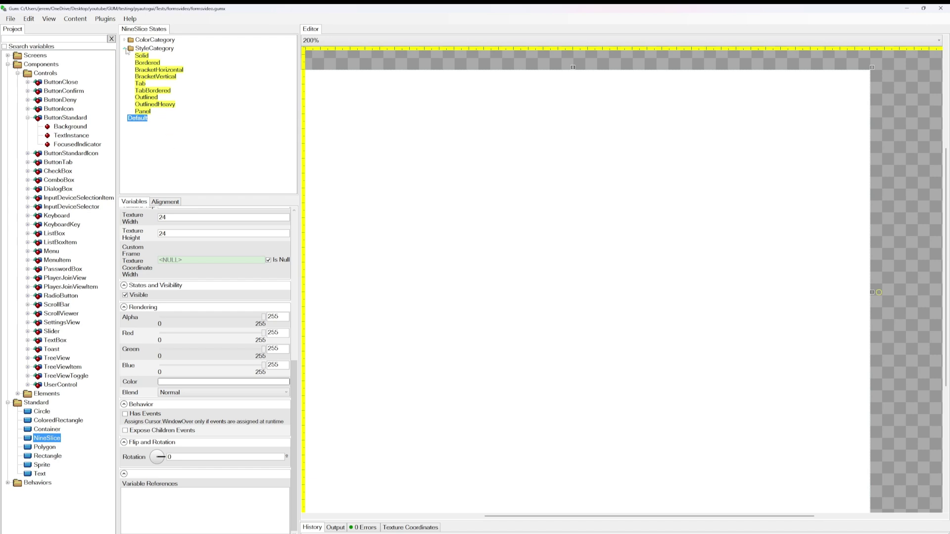
click(124, 48)
Compare the ColorCategory states of NineSlice, Text and ColoredRectangle.
click(124, 39)
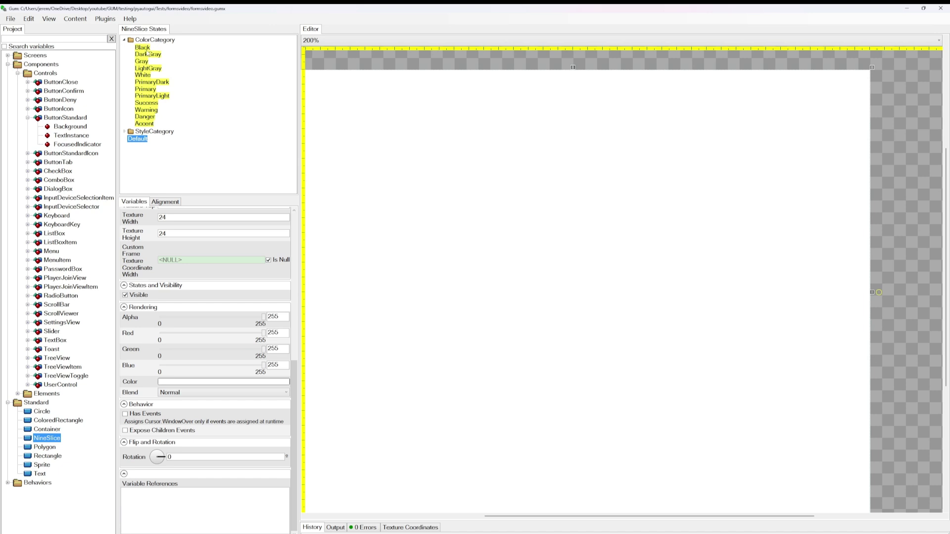
click(40, 473)
click(125, 39)
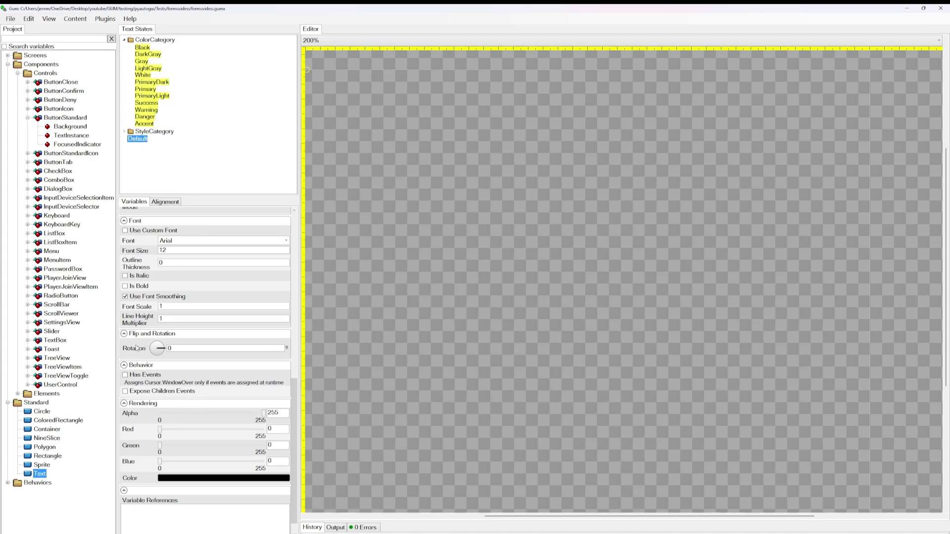
click(58, 419)
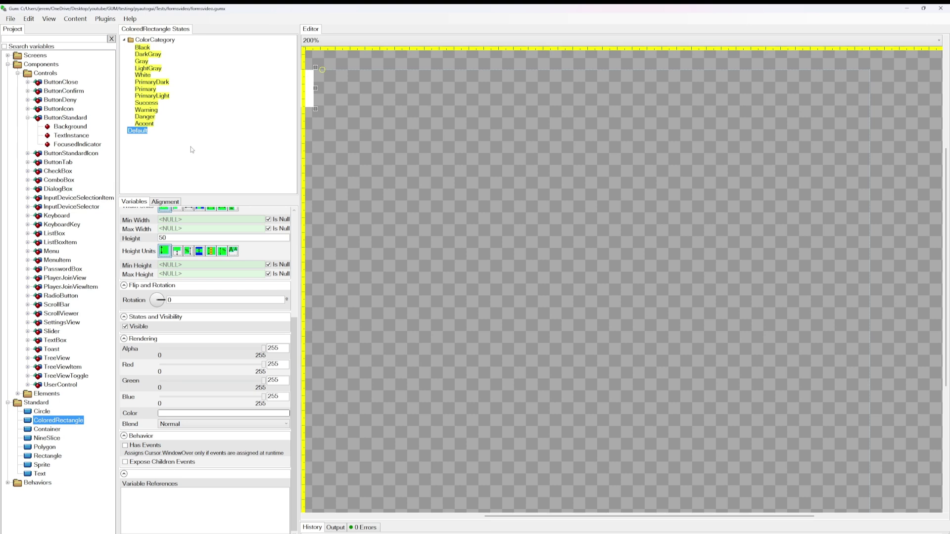
Return to NineSlice and review its ColorCategory states followed by its StyleCategory states.
click(47, 437)
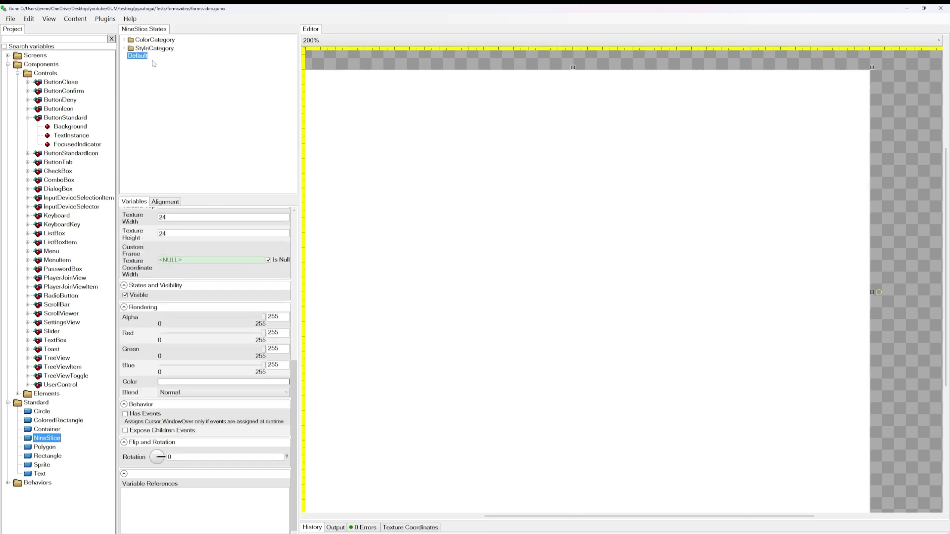
click(124, 41)
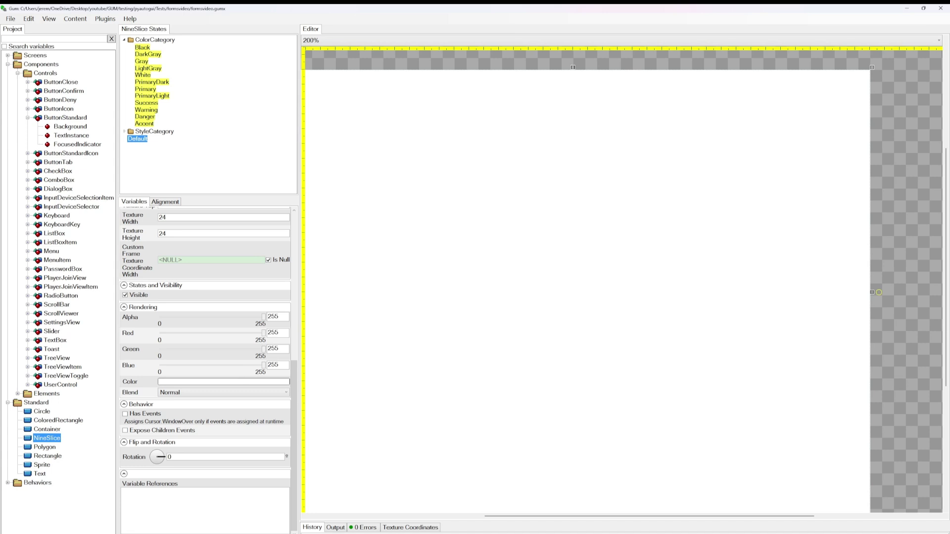
click(124, 39)
click(125, 48)
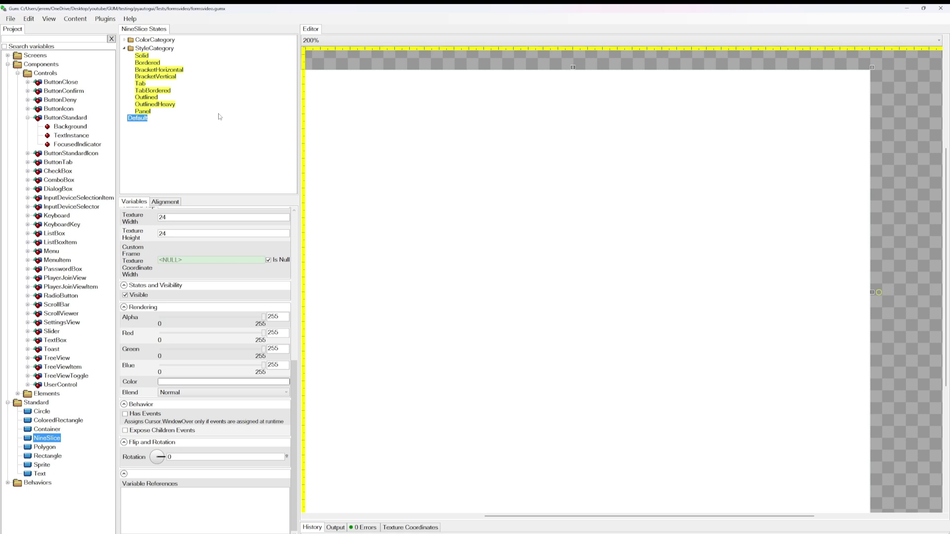
Preview every NineSlice StyleCategory state in order, from Solid through Panel.
click(142, 56)
scroll(483, 270, down, 3)
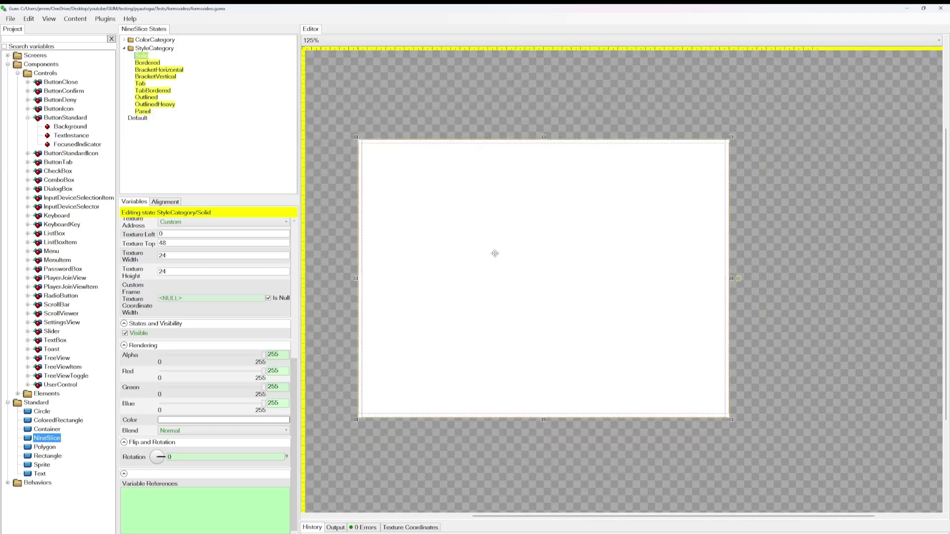
click(148, 63)
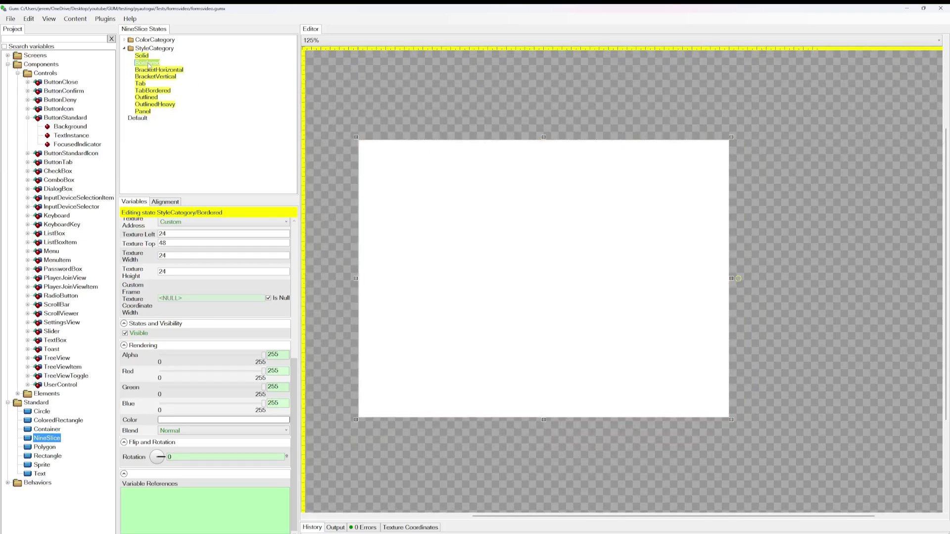
click(149, 68)
key(Down)
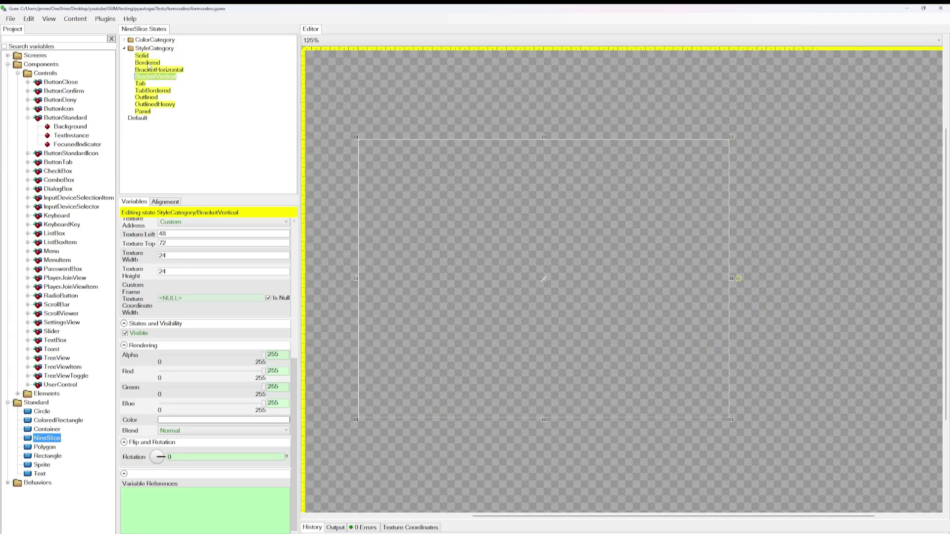
key(Down)
key(Down)
key(Down)
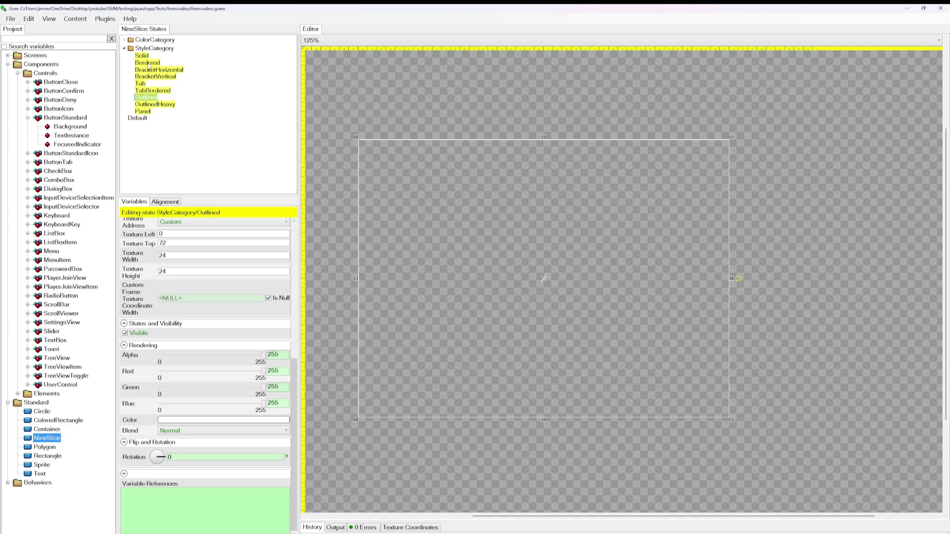
key(Down)
key(Down)
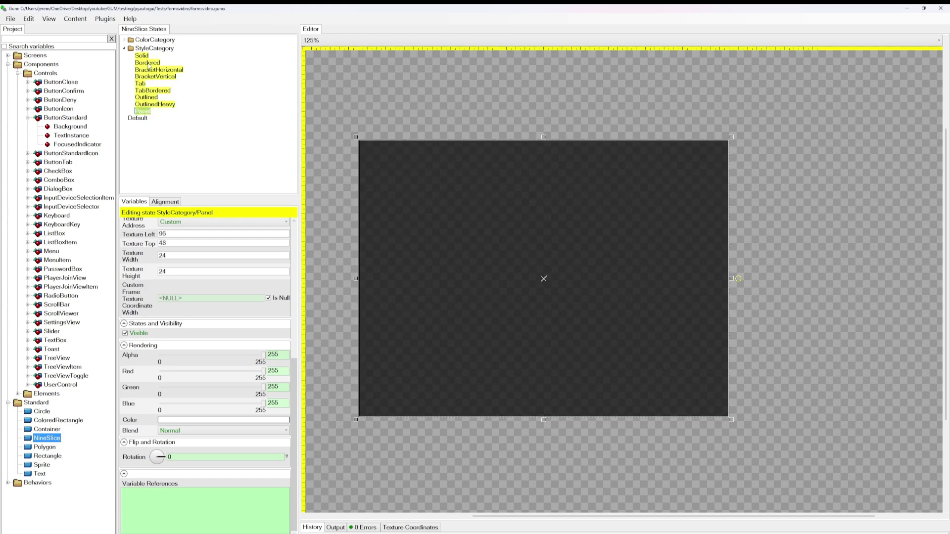
Examine the upper-left corner of NineSlice close up in each StyleCategory state, from Solid through Panel.
scroll(346, 149, up, 8)
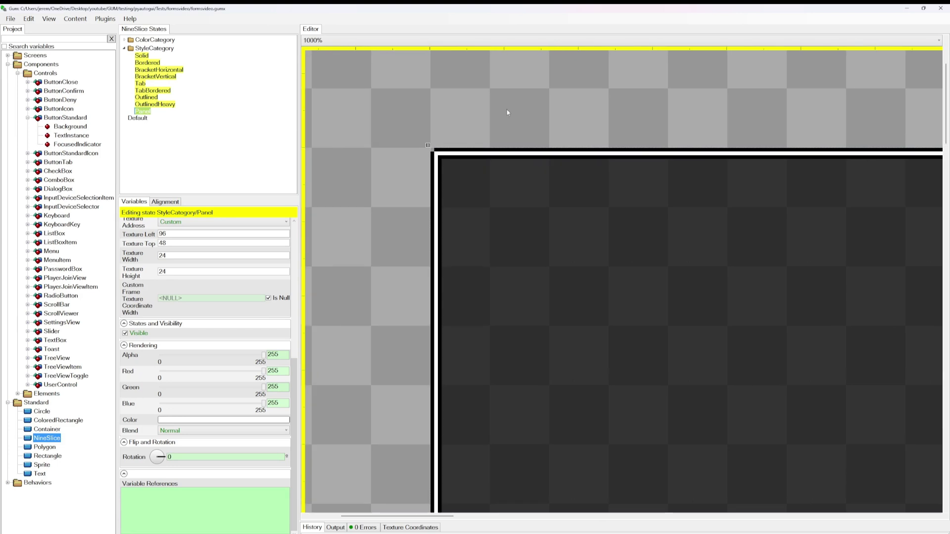
click(146, 50)
click(142, 58)
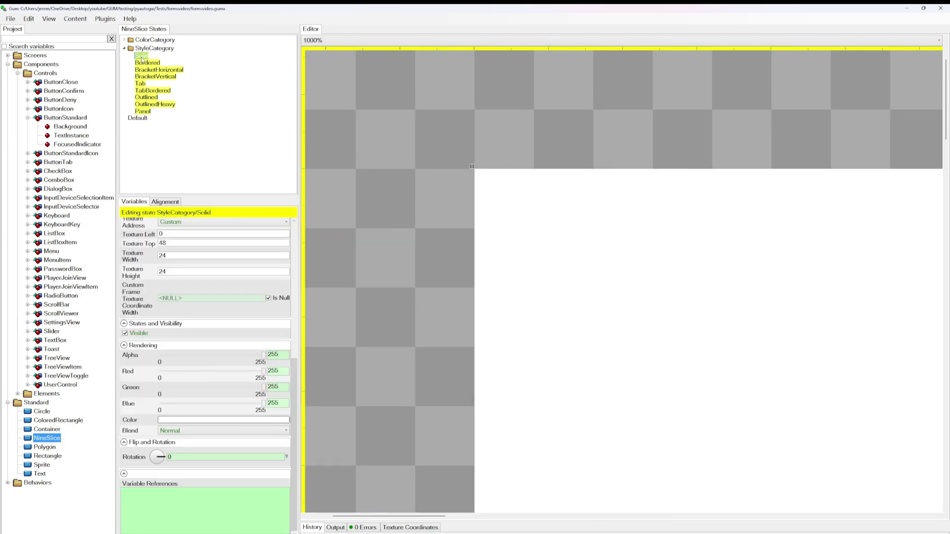
key(Down)
key(Down)
key(Down)
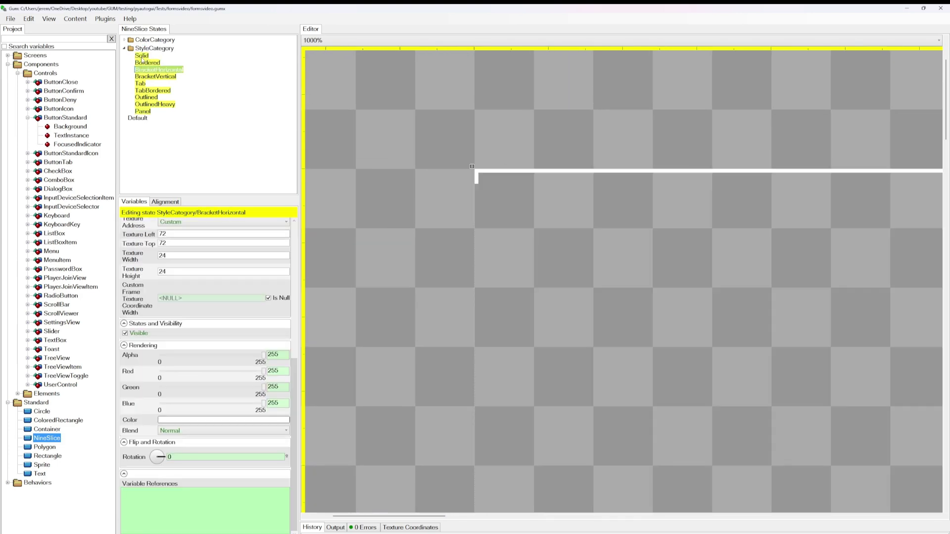
key(Down)
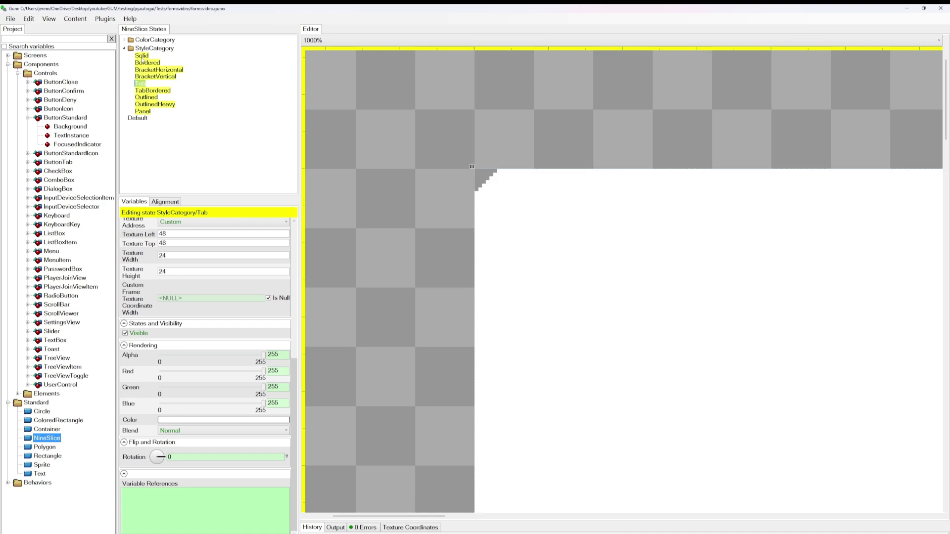
key(Down)
key(Down)
key(Down)
key(Down)
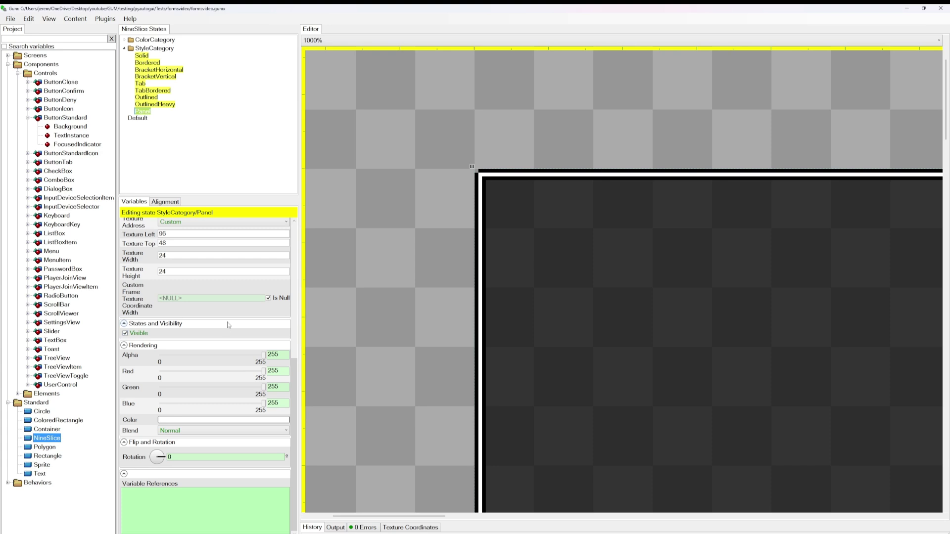
Show the NineSlice texture coordinates and examine the sprite sheet regions used by the Solid, Bordered and BracketHorizontal states.
click(143, 57)
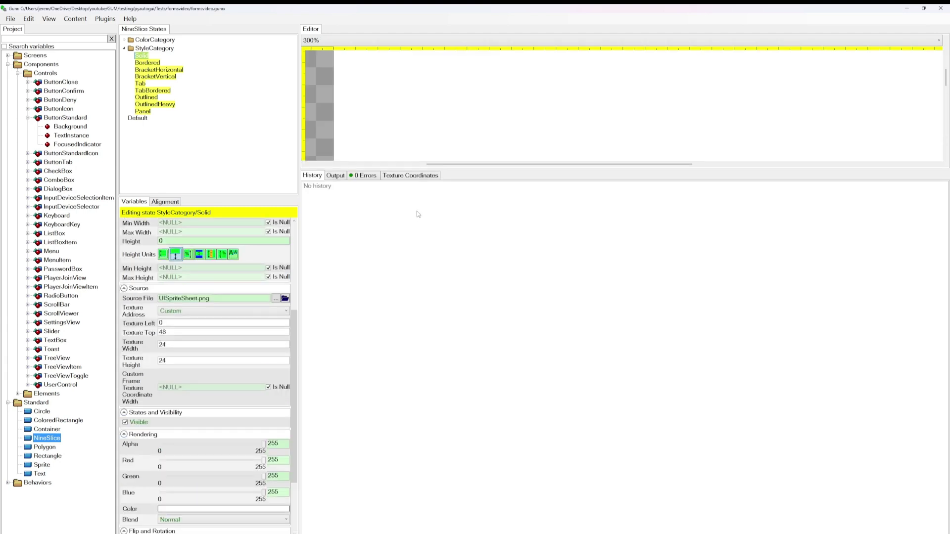
click(406, 176)
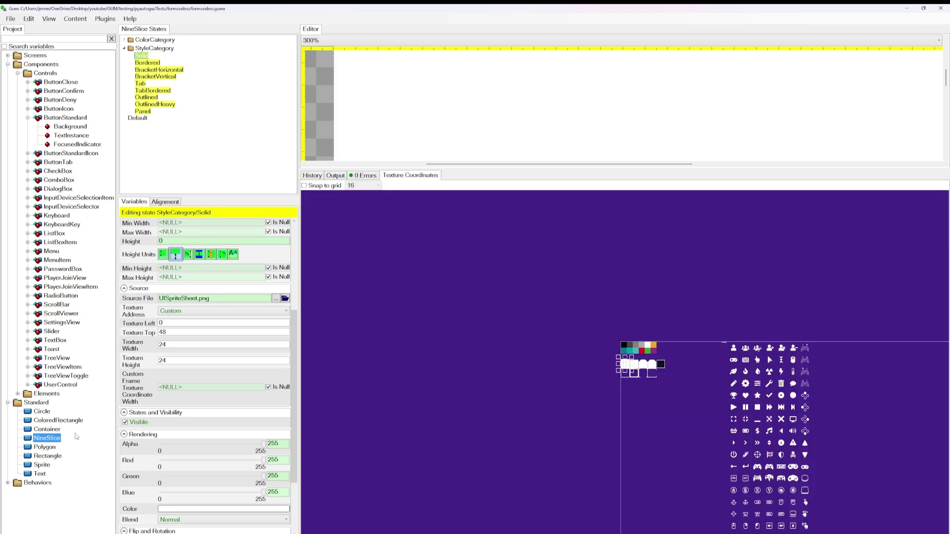
click(50, 443)
click(148, 63)
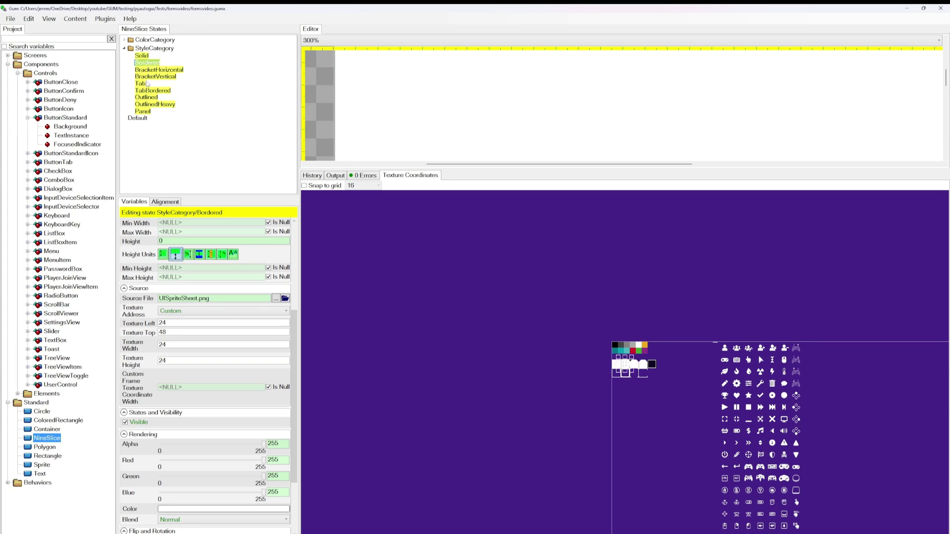
key(Down)
scroll(632, 371, up, 4)
scroll(612, 369, down, 2)
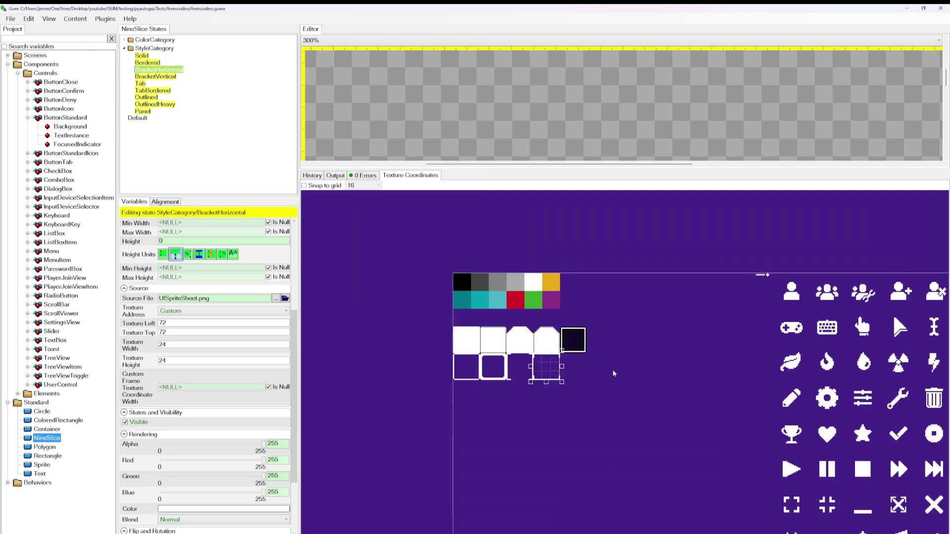
scroll(622, 336, up, 2)
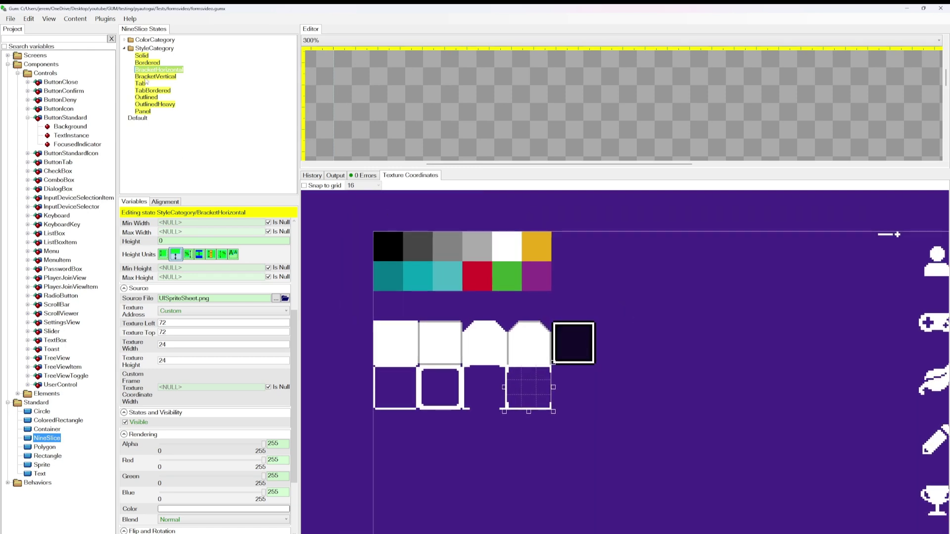
Examine the sprite sheet regions of the NineSlice style states from Tab through Panel and return to Tab.
click(144, 78)
click(144, 83)
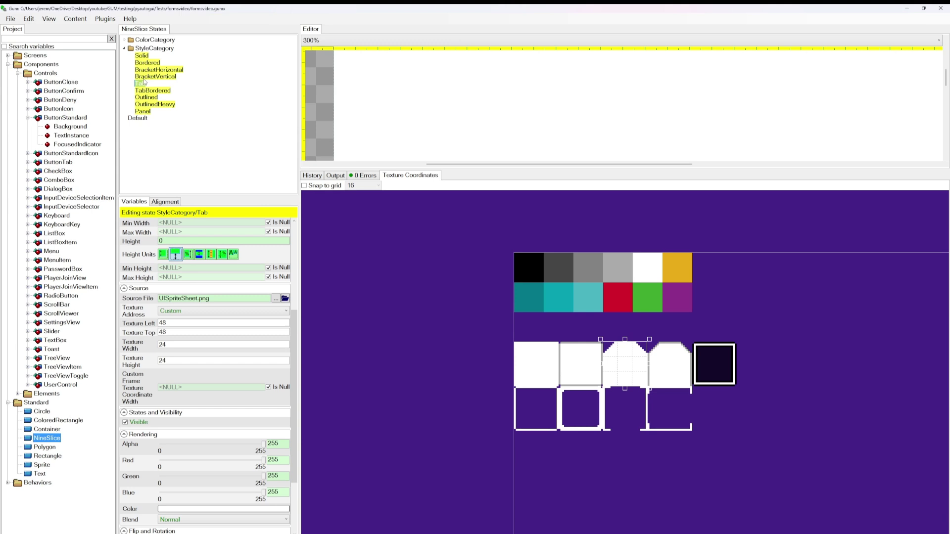
key(Down)
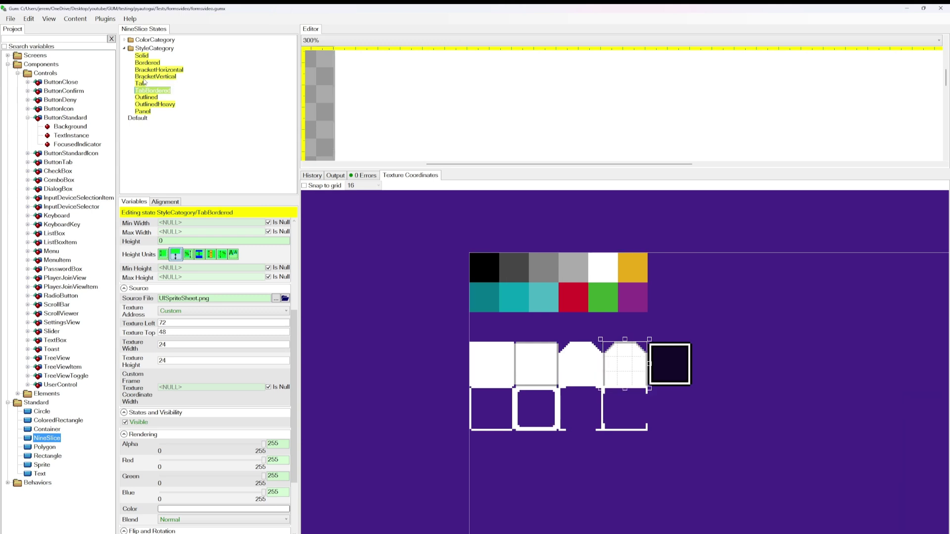
key(Down)
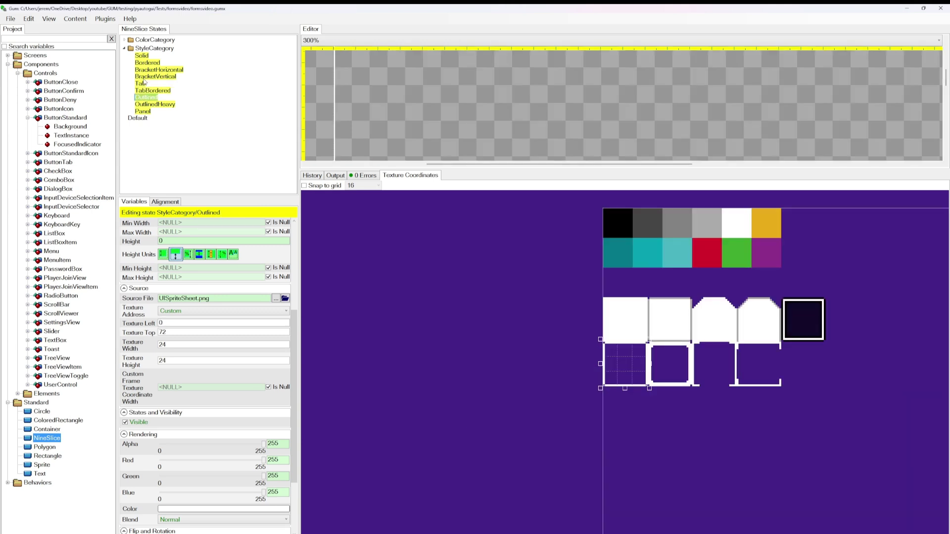
key(Down)
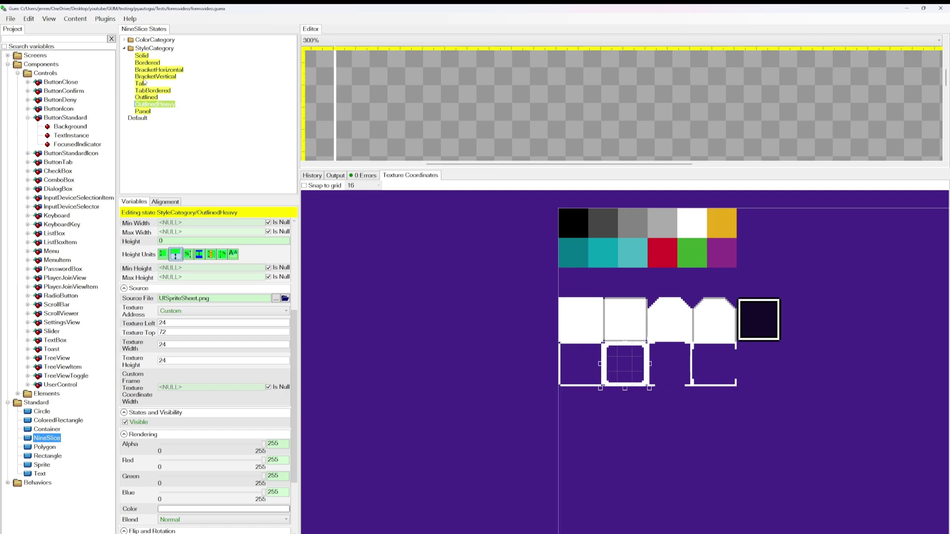
key(Down)
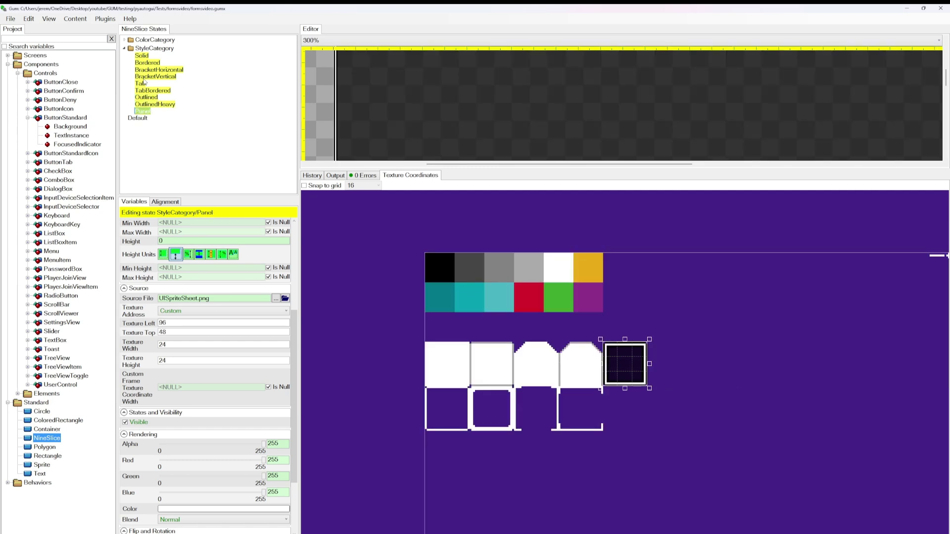
key(Up)
key(Up)
key(Up)
key(Up)
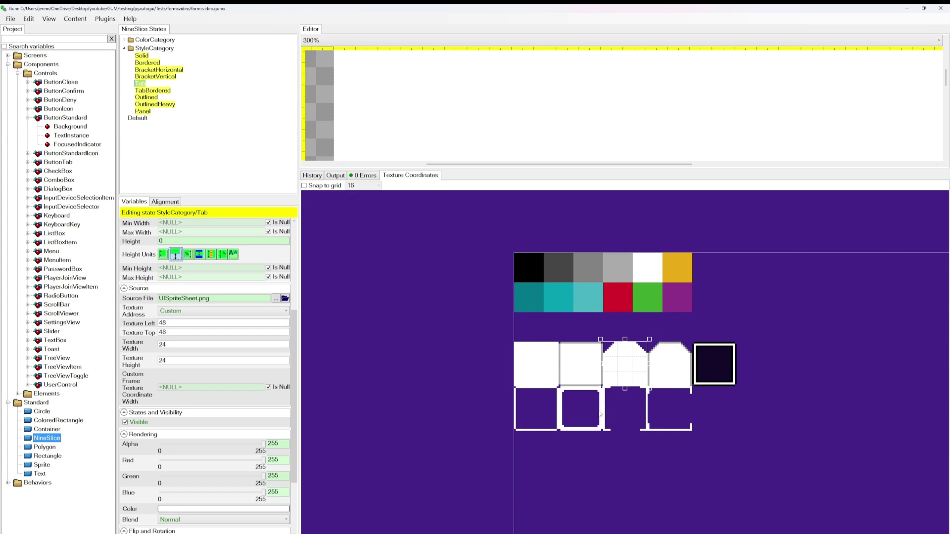
drag(895, 401, 617, 378)
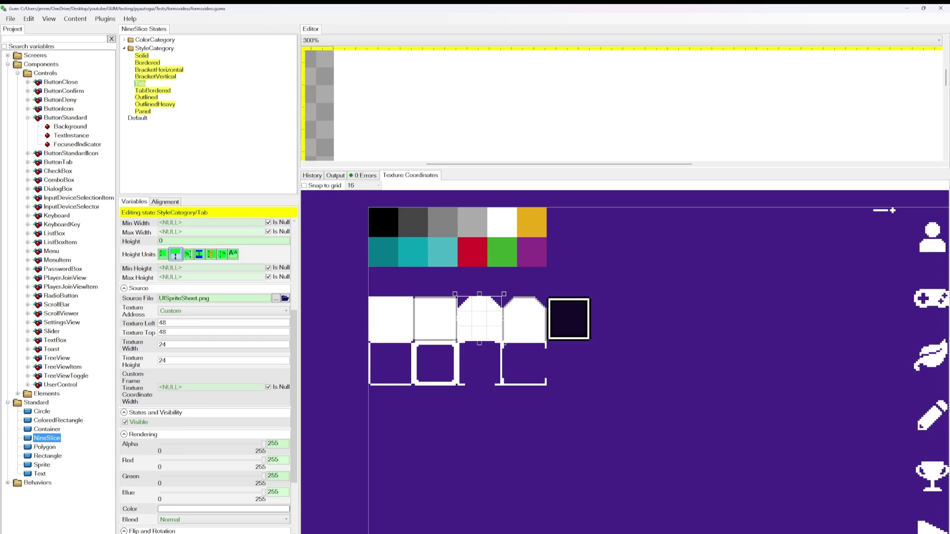
Collapse the NineSlice StyleCategory and select the Primary state in its ColorCategory.
click(124, 48)
click(124, 40)
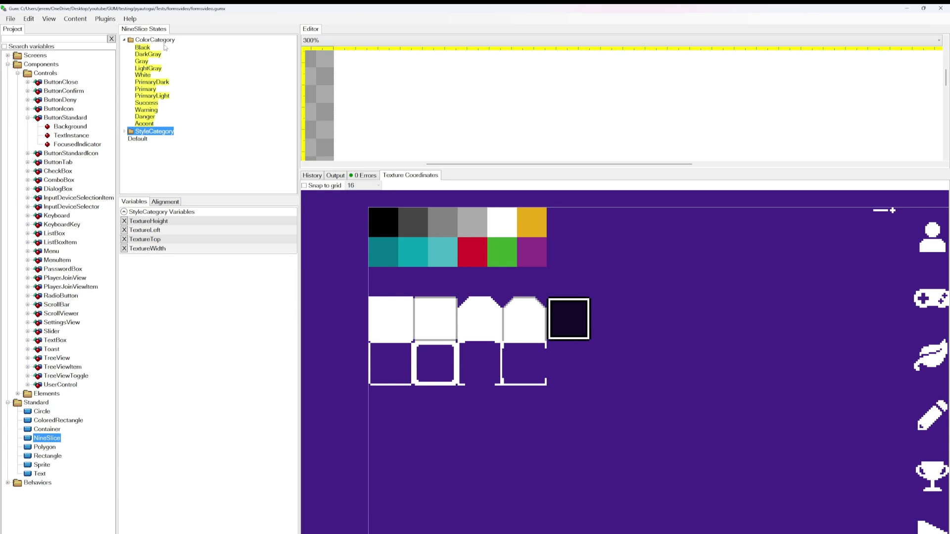
click(150, 90)
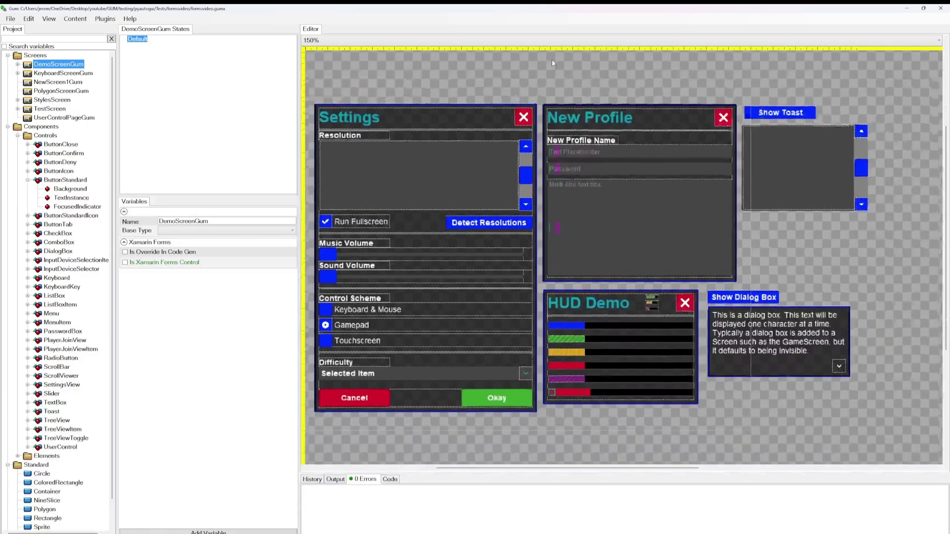
Inspect which color state ButtonStandard's Background uses in the Enabled and Highlighted states of ButtonCategory.
drag(801, 429, 814, 426)
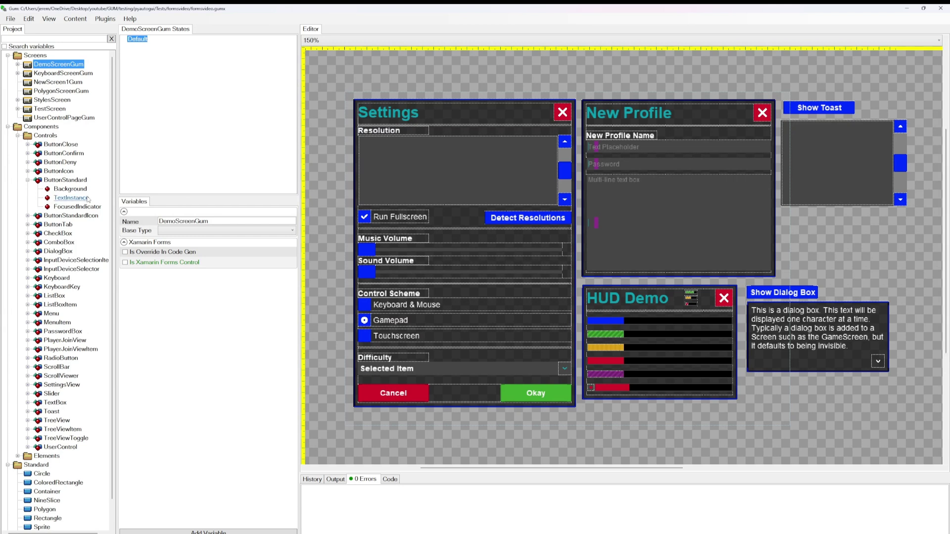
click(70, 189)
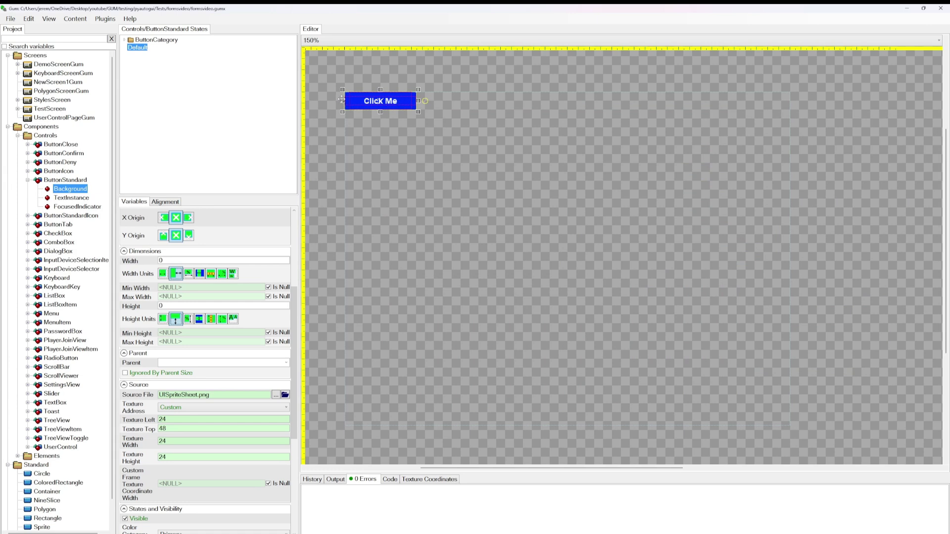
click(124, 39)
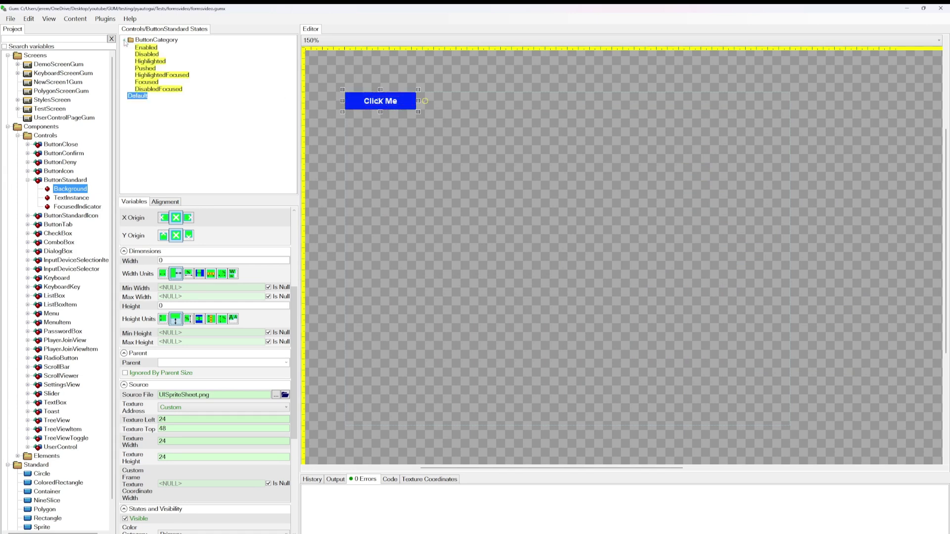
click(148, 47)
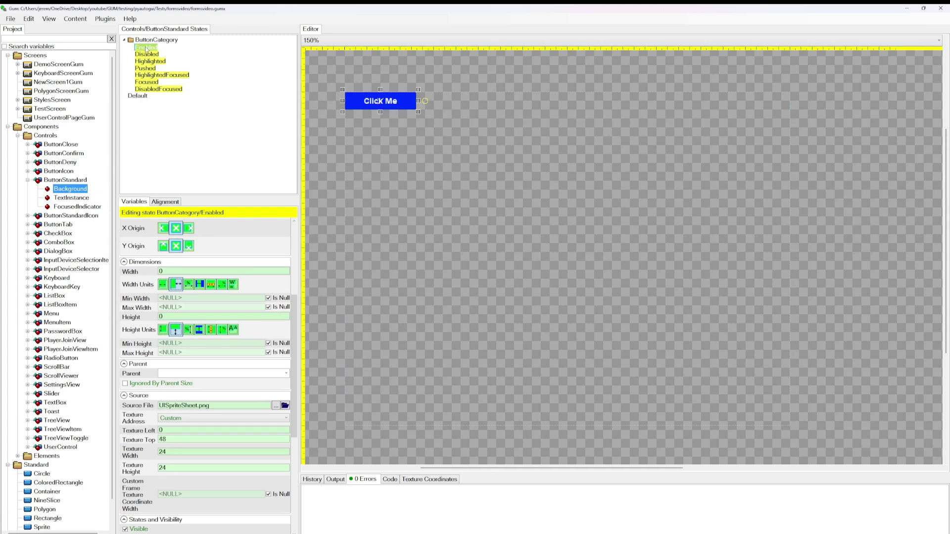
scroll(218, 476, down, 3)
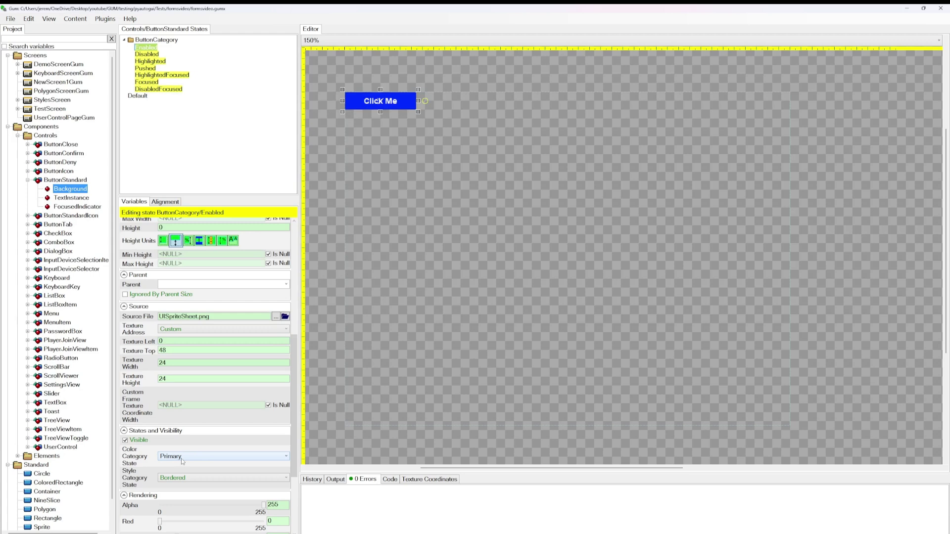
click(151, 61)
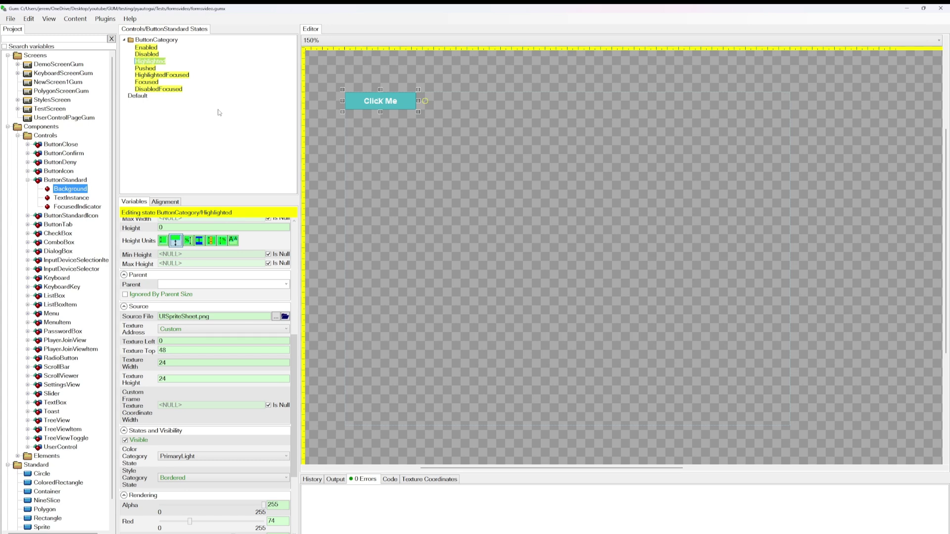
Review the NineSlice ColorCategory states, comparing Primary, PrimaryLight, PrimaryDark, Warning, Danger, Accent and Black.
scroll(63, 332, down, 1)
click(40, 476)
click(124, 41)
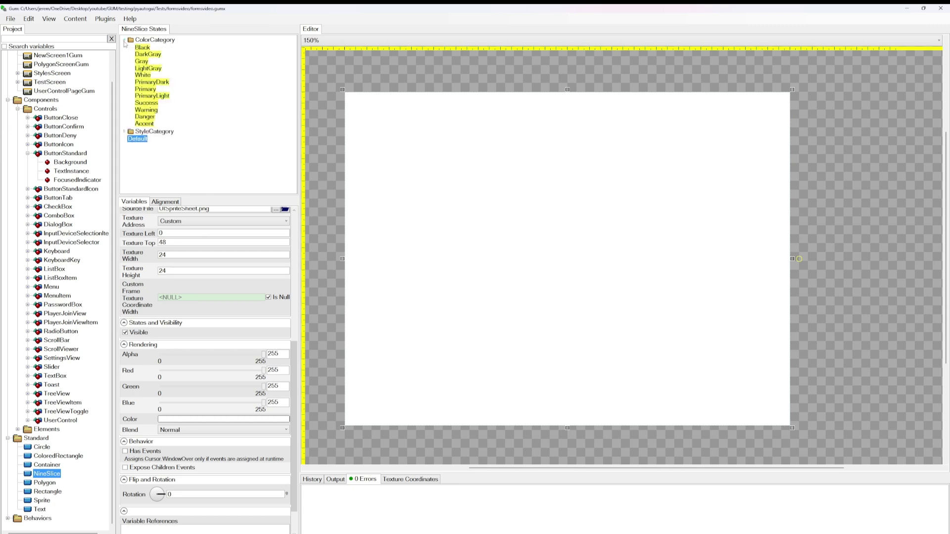
click(154, 89)
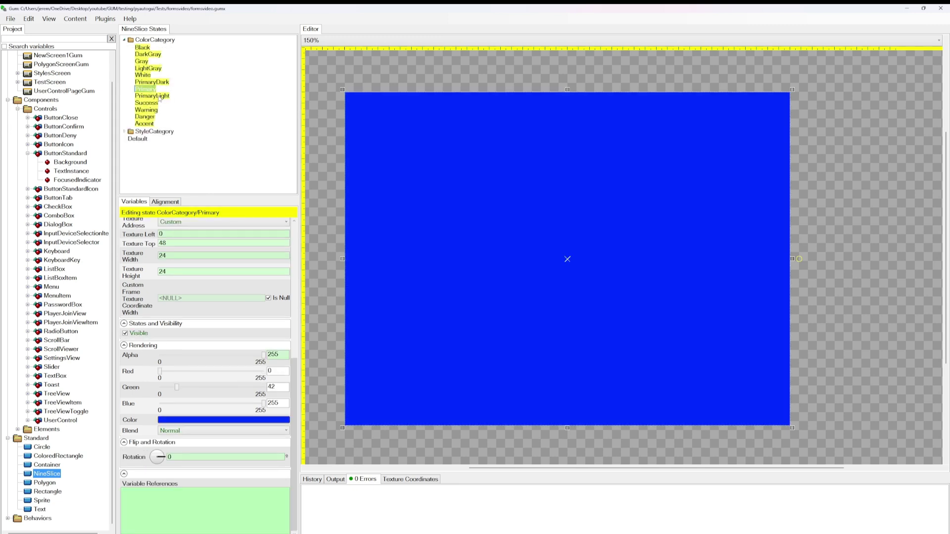
click(159, 97)
click(160, 83)
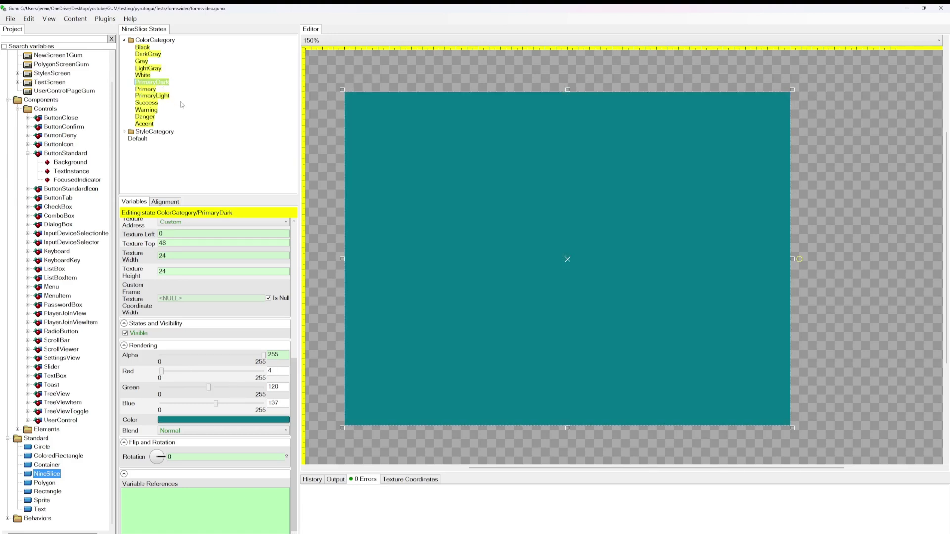
click(152, 109)
click(150, 117)
click(147, 124)
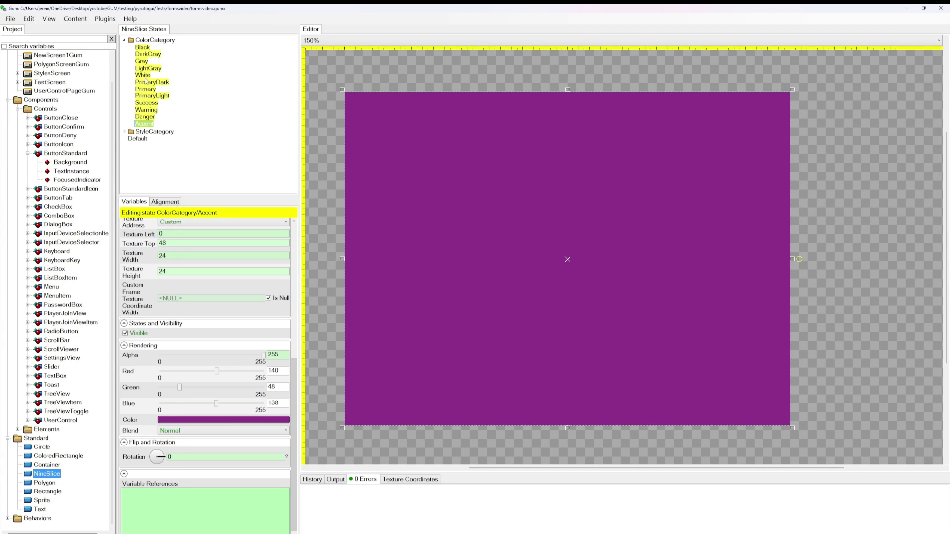
click(144, 47)
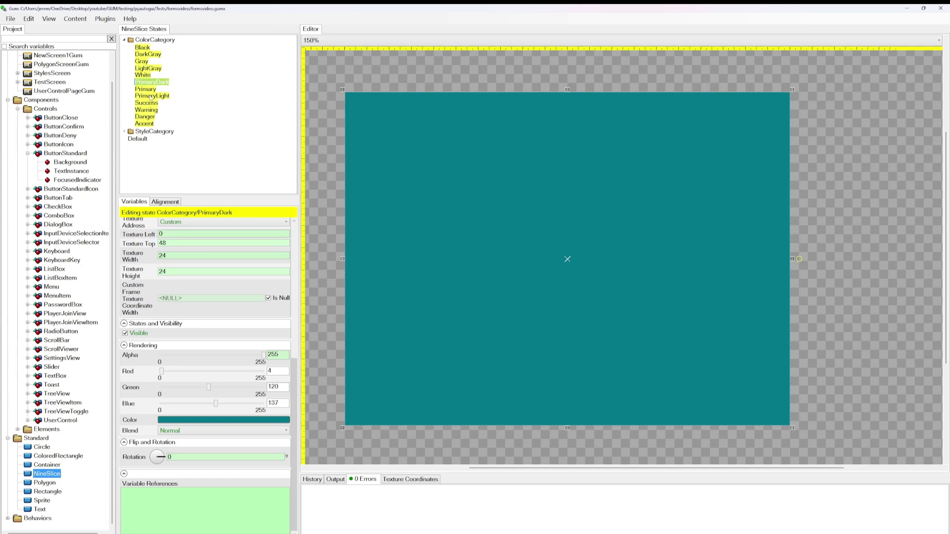
Copy the hex color value of the NineSlice Primary state.
click(144, 89)
click(208, 421)
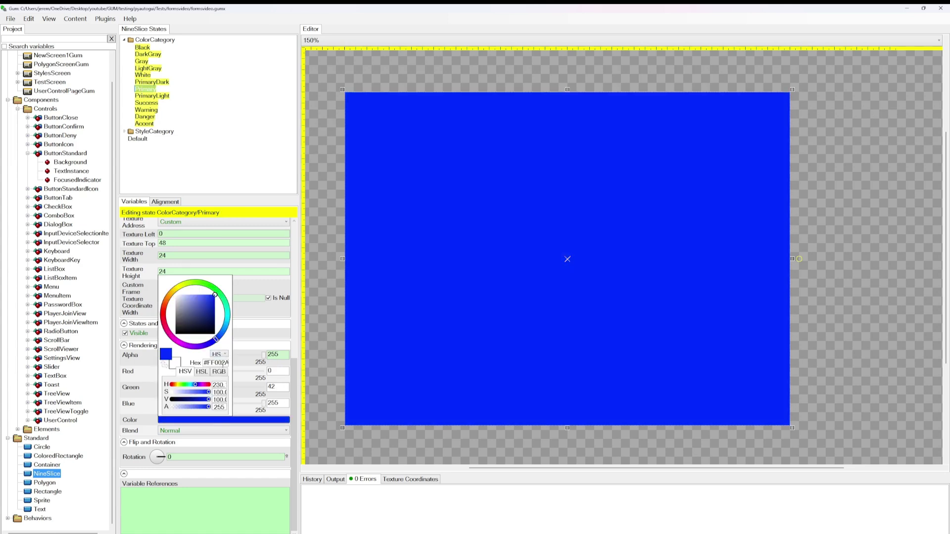
drag(206, 364, 228, 364)
click(234, 136)
Paste the copied Primary color into the PrimaryDark state and darken it to an HSV value of about 64.6.
click(151, 82)
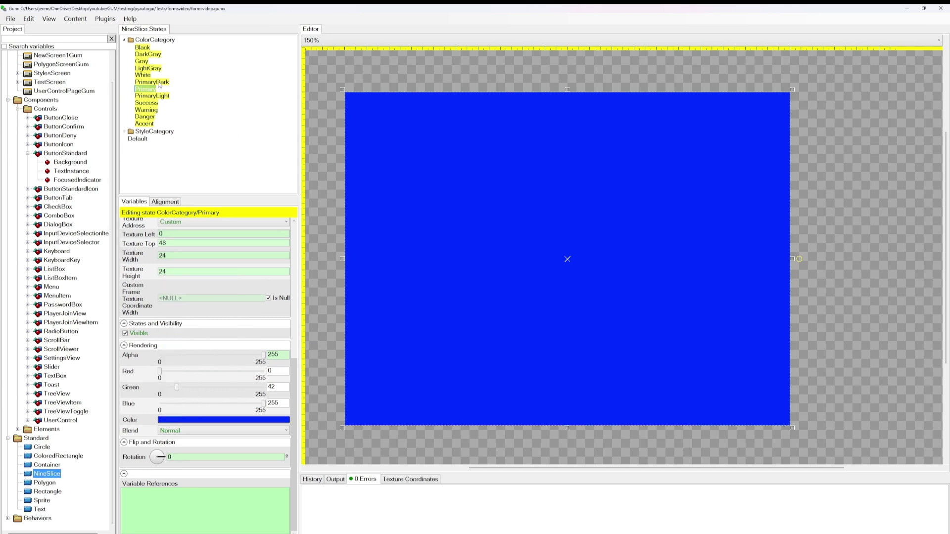
click(202, 421)
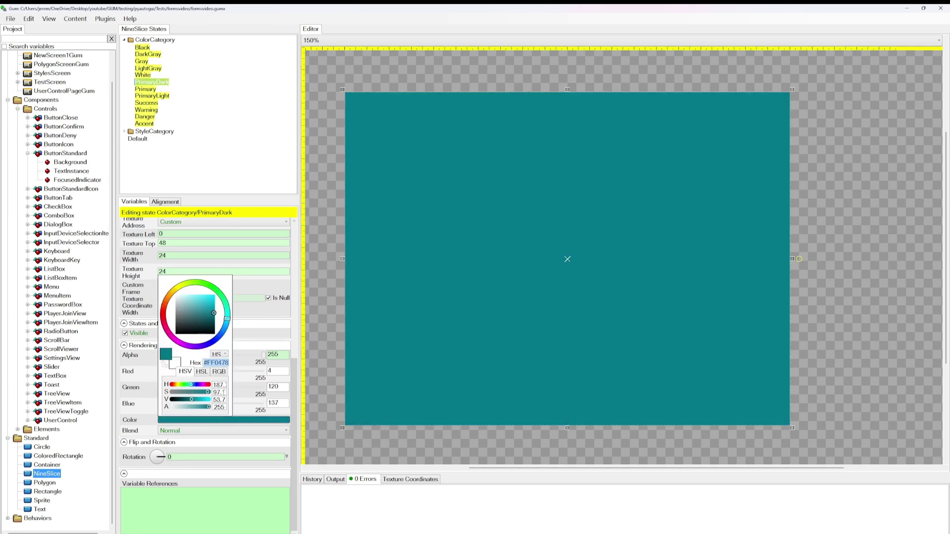
key(Return)
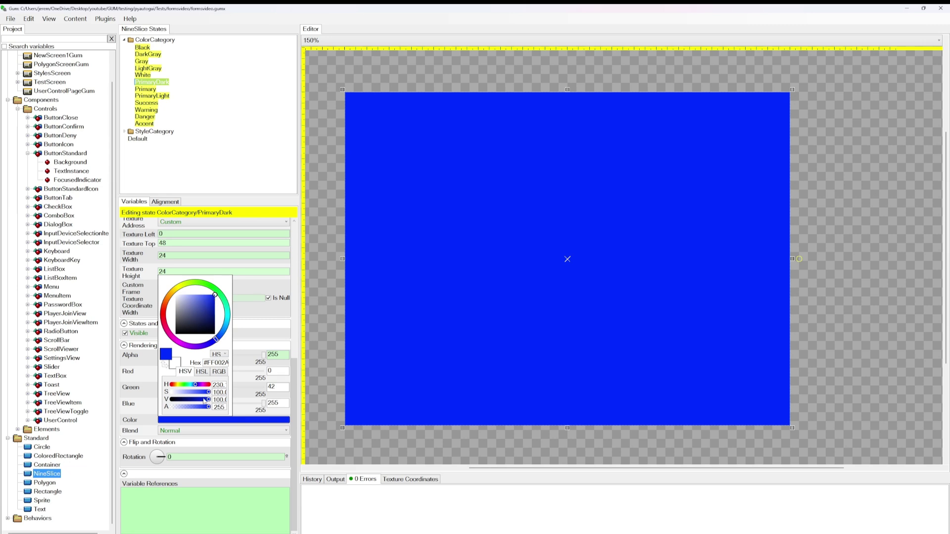
drag(208, 399, 195, 400)
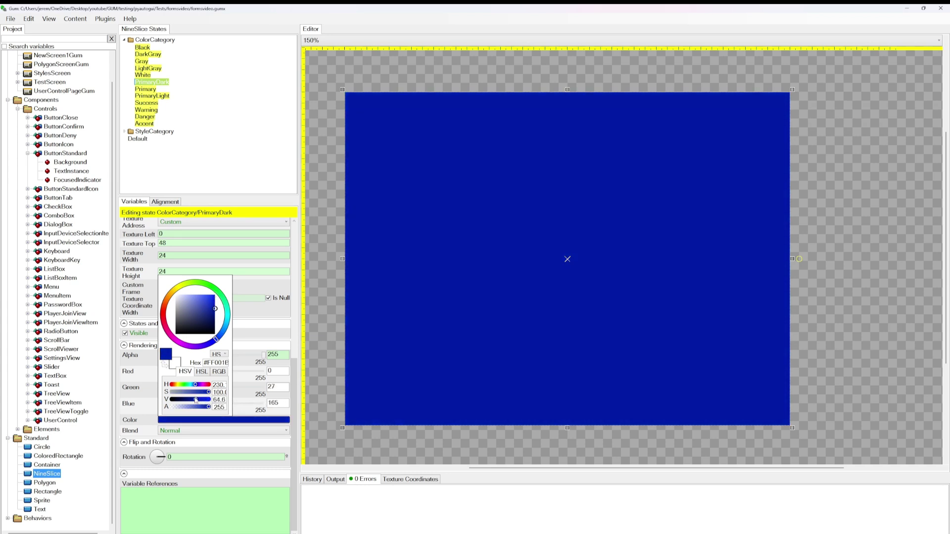
Set the NineSlice PrimaryLight state's color to #FF002AFF and lighten it by lowering the HSV saturation to about 69.7.
click(211, 137)
click(162, 97)
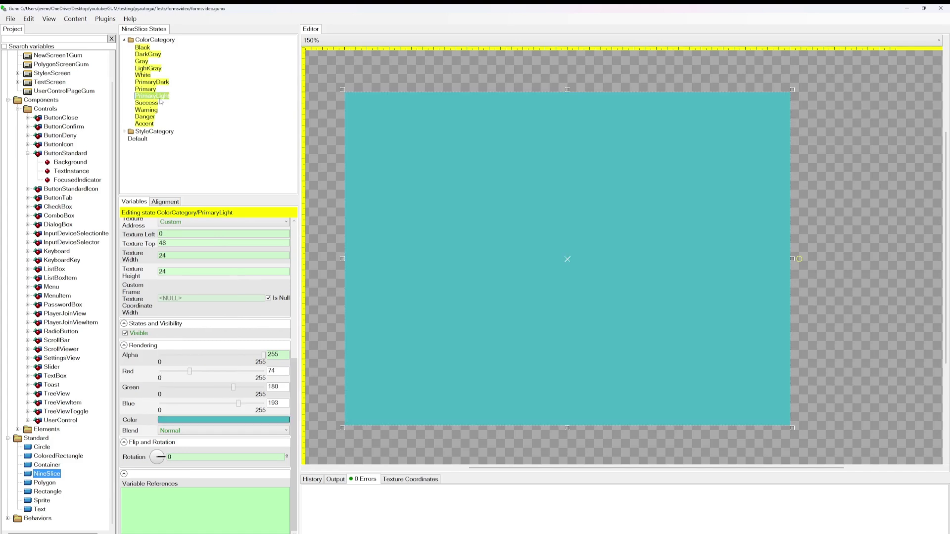
click(217, 420)
key(ctrl+a)
key(BackSpace)
text(#FF002AFF)
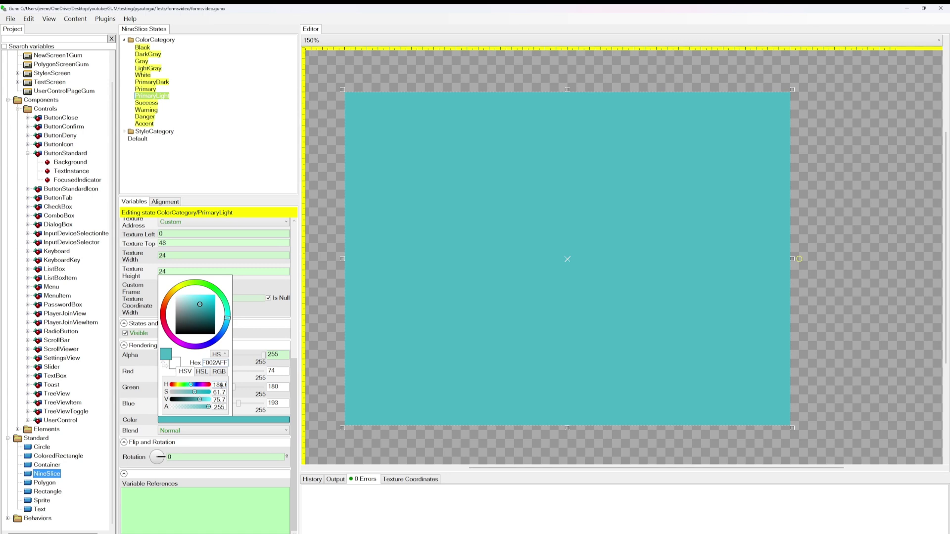
key(Return)
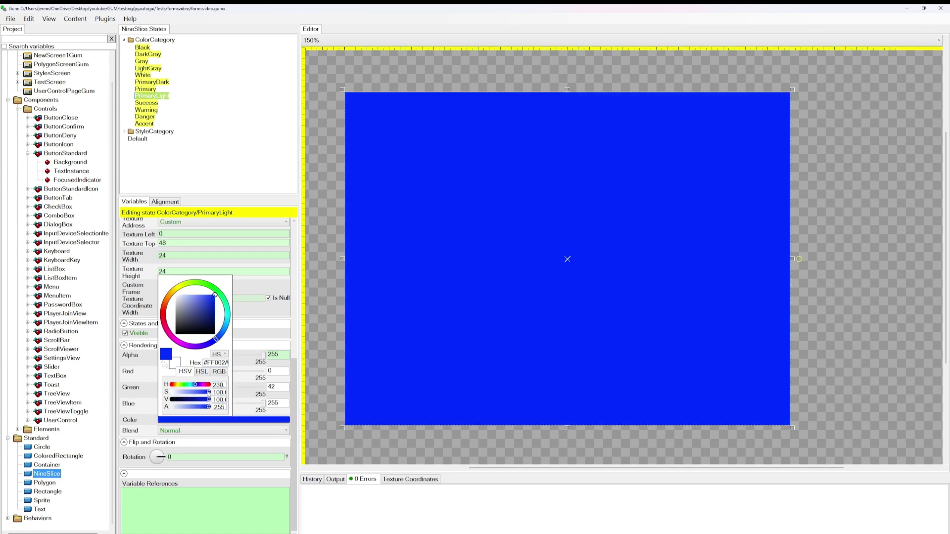
drag(209, 392, 197, 394)
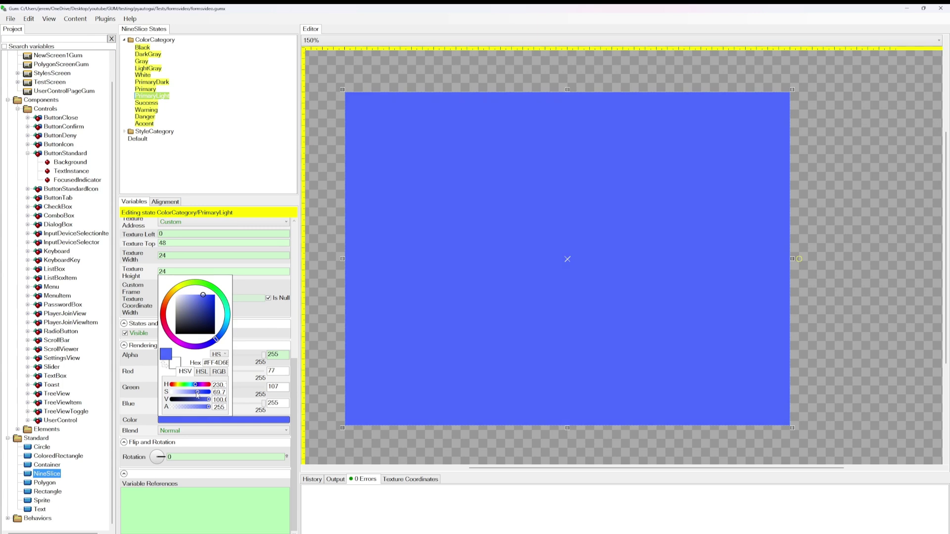
click(238, 170)
Check the recolored controls in DemoScreenGum.
scroll(81, 199, up, 1)
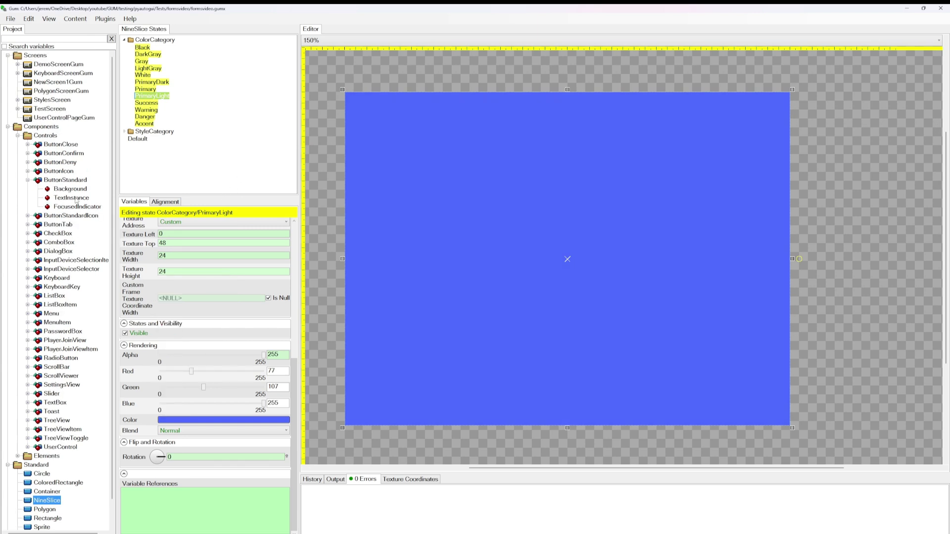
click(58, 64)
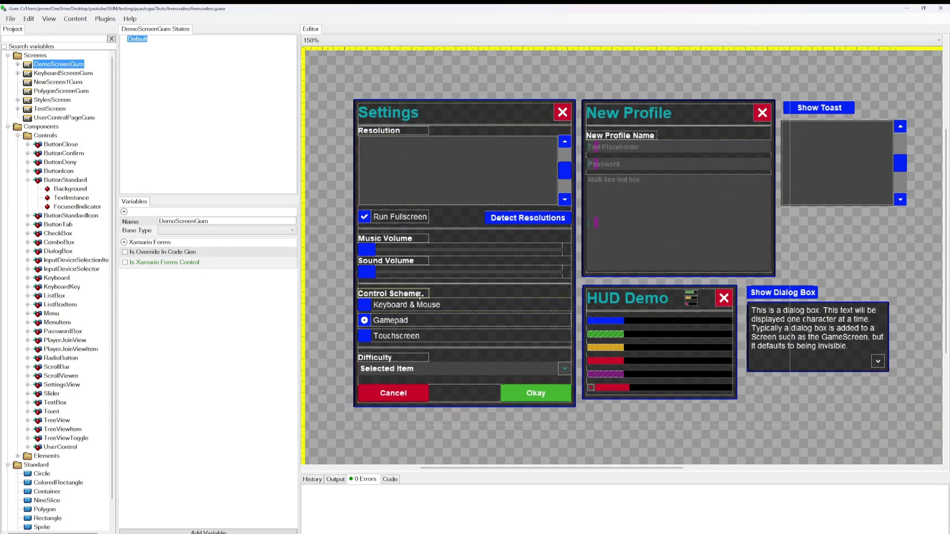
Preview the Enabled, Highlighted and Pushed states of ButtonCategory on ButtonStandard's Background, checking the color state each one uses.
click(69, 188)
drag(418, 151, 489, 240)
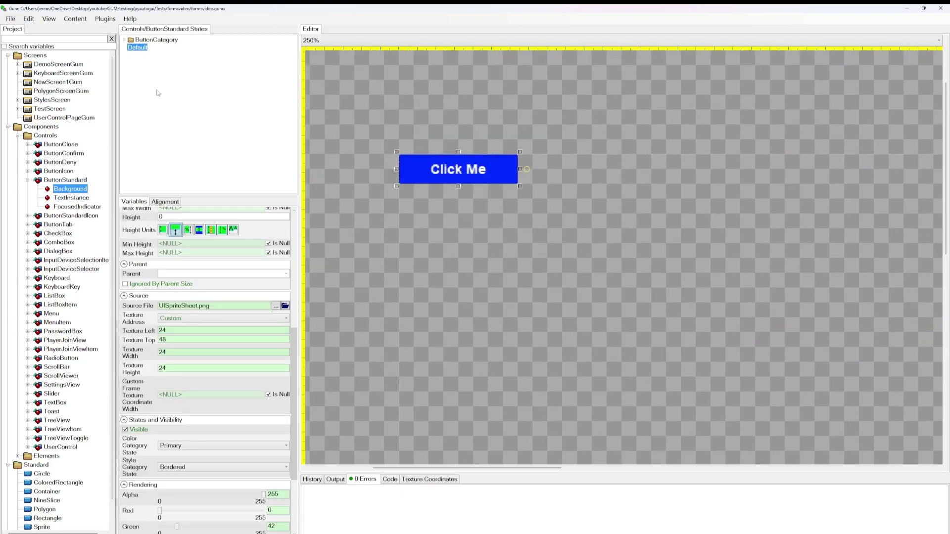
click(124, 39)
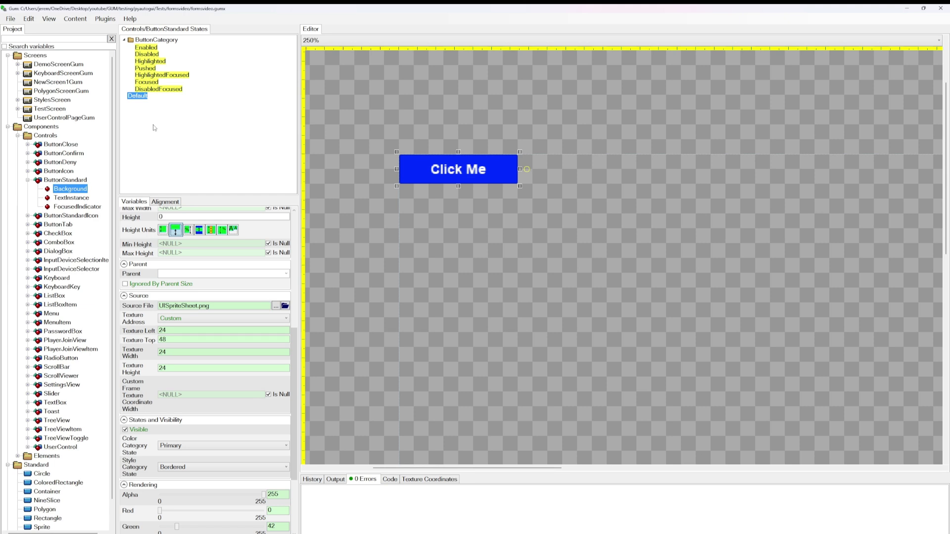
click(152, 48)
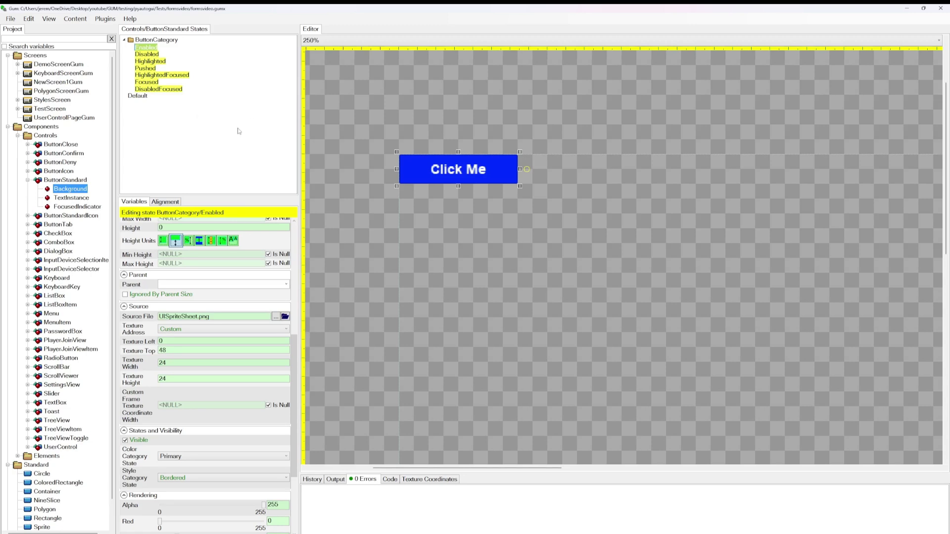
key(Down)
key(Down)
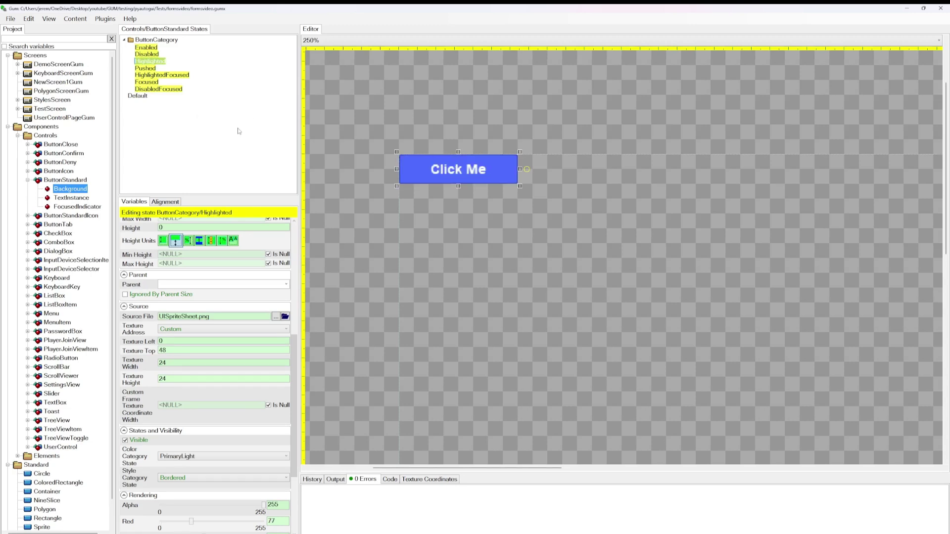
click(146, 48)
click(150, 62)
click(150, 69)
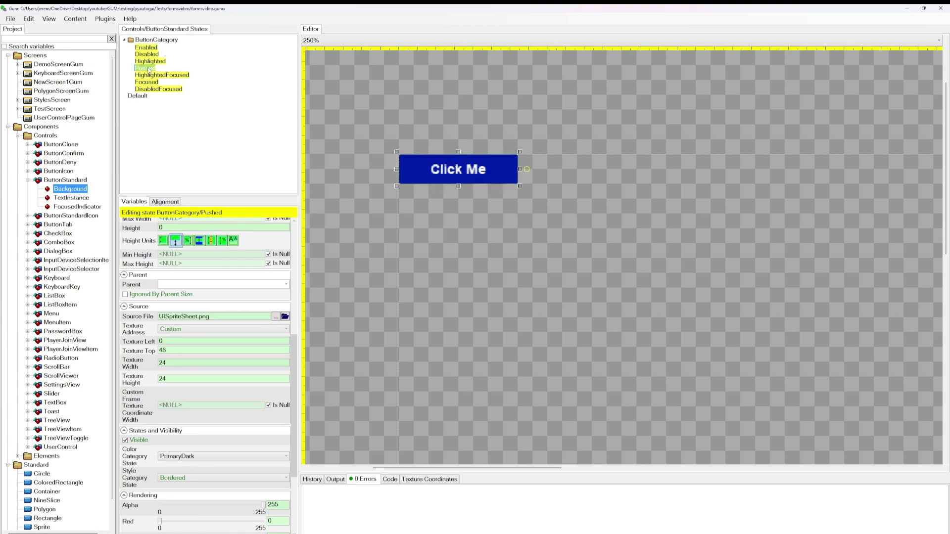
Alternate between ButtonStandard's Highlighted and Pushed states to compare their background shades.
click(157, 62)
click(151, 69)
click(151, 62)
click(150, 68)
click(151, 61)
click(150, 68)
click(152, 61)
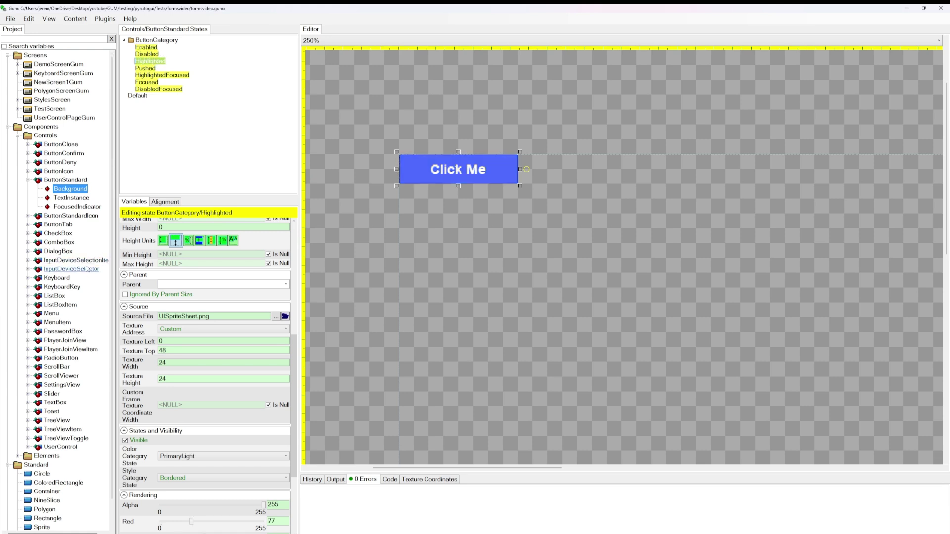
Preview the Slider control's SliderCategory states, comparing the thumb color in Enabled, Focused, Highlighted and HighlightedFocused.
click(51, 393)
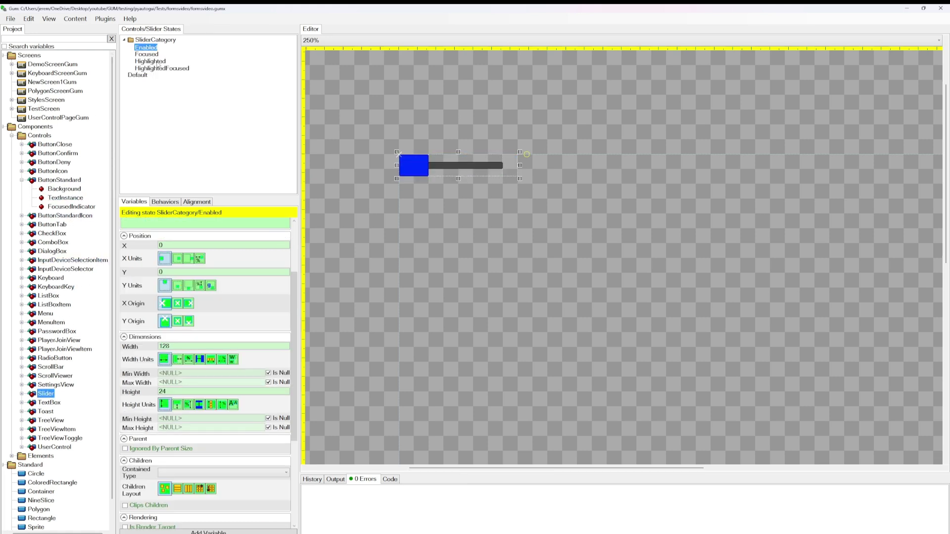
click(161, 69)
click(156, 62)
click(151, 49)
click(151, 55)
click(150, 49)
click(152, 61)
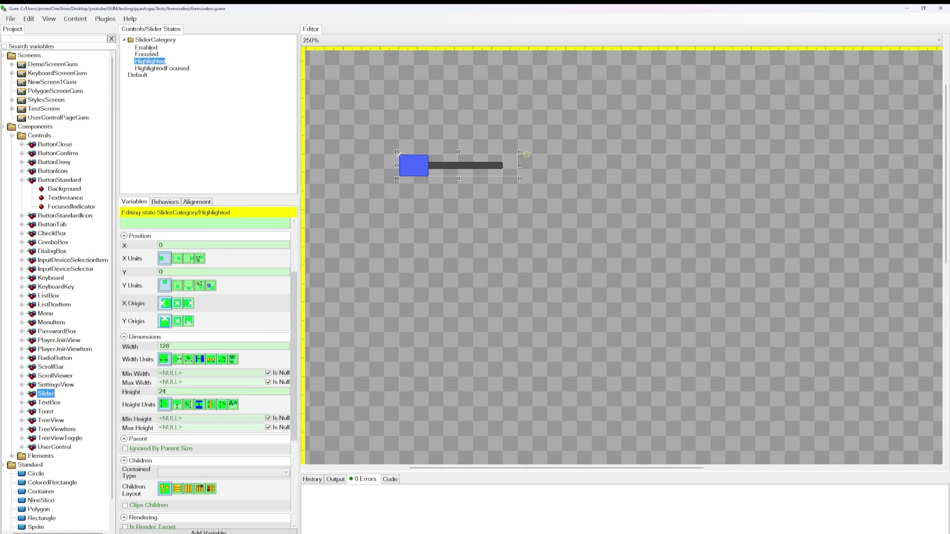
click(150, 49)
click(152, 61)
click(150, 49)
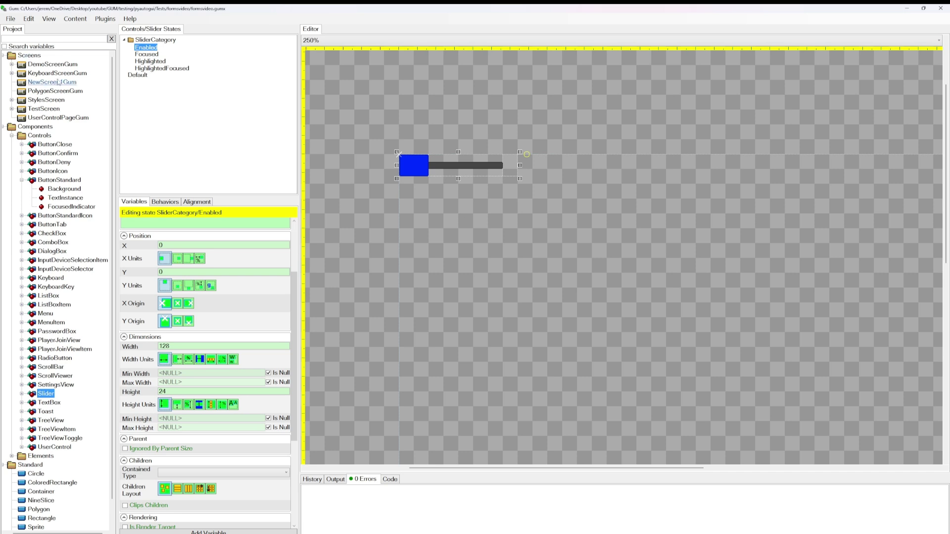
Examine the Settings and New Profile titles in DemoScreenGum for leftover use of the old primary color.
click(52, 64)
drag(758, 130, 667, 70)
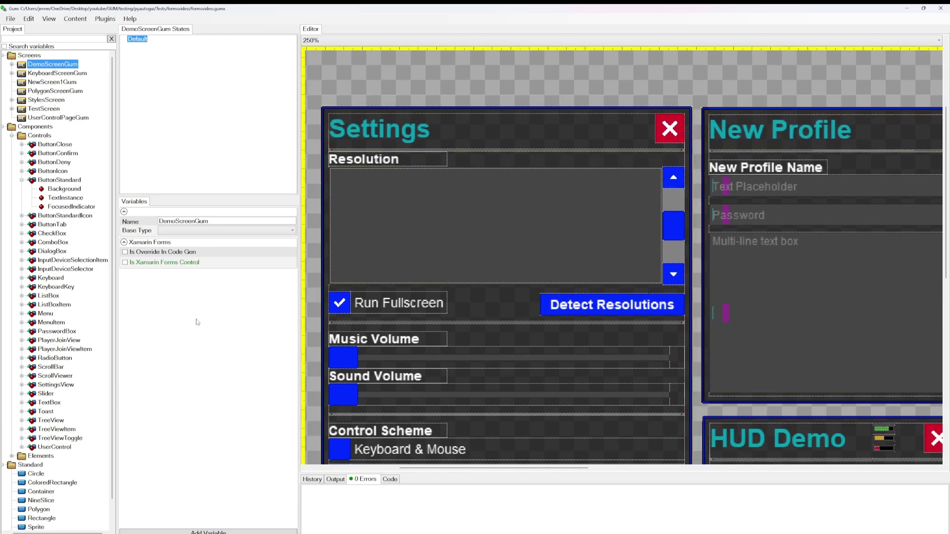
Set the color of the Text standard element's Primary state in ColorCategory to #FF002AFF.
scroll(74, 432, down, 1)
click(34, 510)
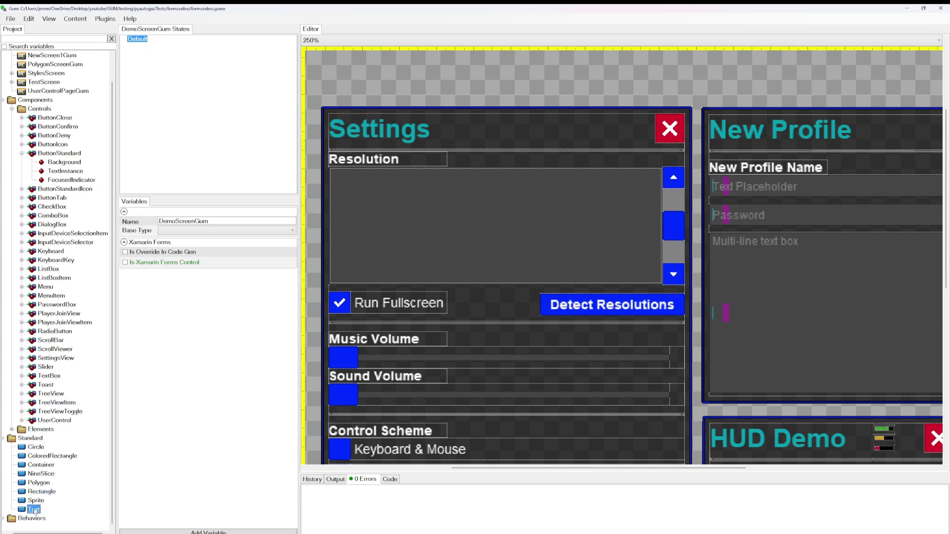
scroll(235, 436, down, 3)
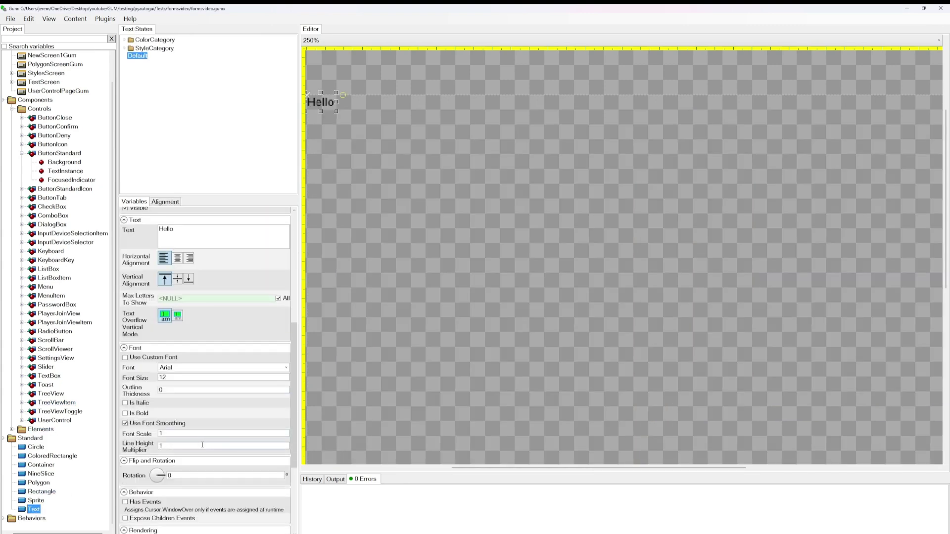
scroll(203, 444, up, 1)
scroll(203, 460, down, 3)
scroll(195, 475, up, 4)
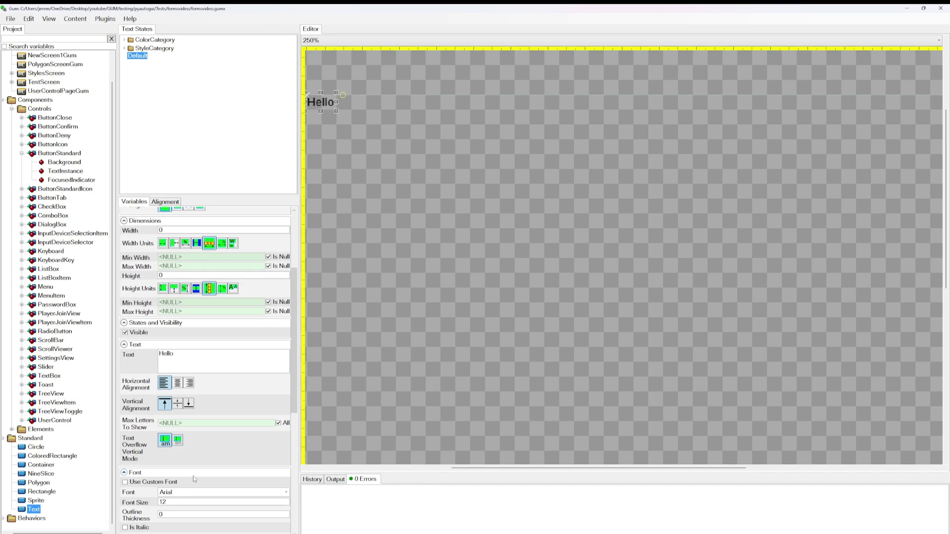
click(124, 40)
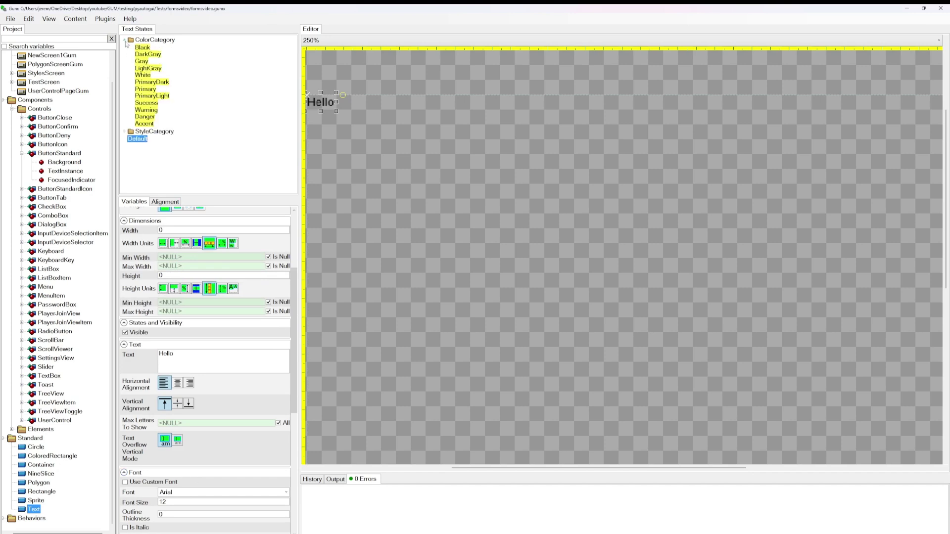
click(145, 89)
scroll(273, 456, down, 4)
click(196, 461)
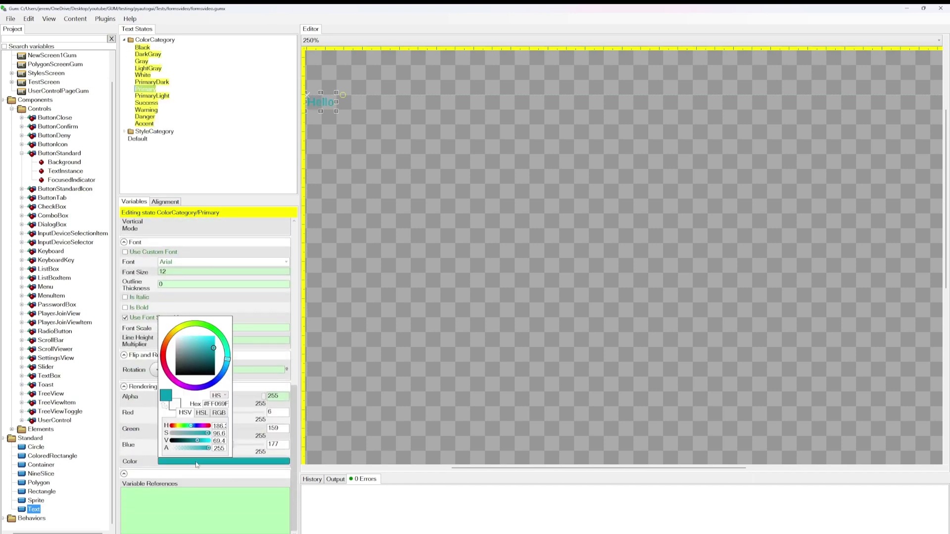
double_click(217, 404)
text(#FF002AFF)
key(Return)
click(254, 147)
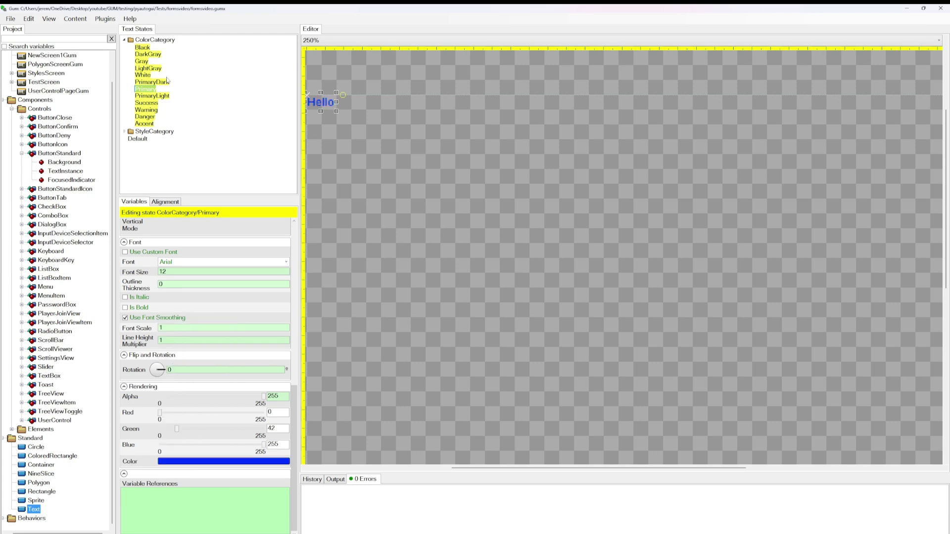
Paste the copied blue into the Text element's PrimaryDark state and darken it to an HSV value of about 77.8.
click(152, 82)
click(230, 462)
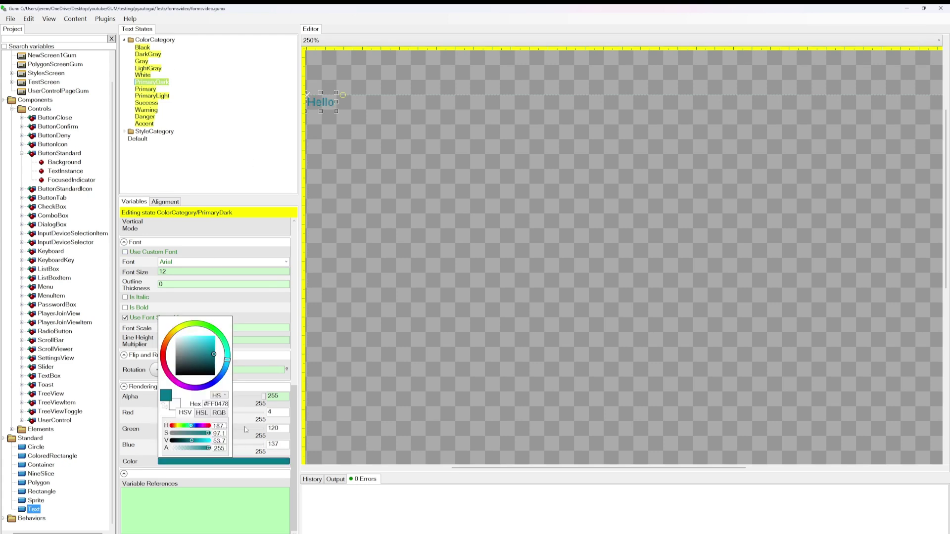
double_click(216, 404)
key(ctrl+v)
key(Return)
drag(208, 440, 200, 442)
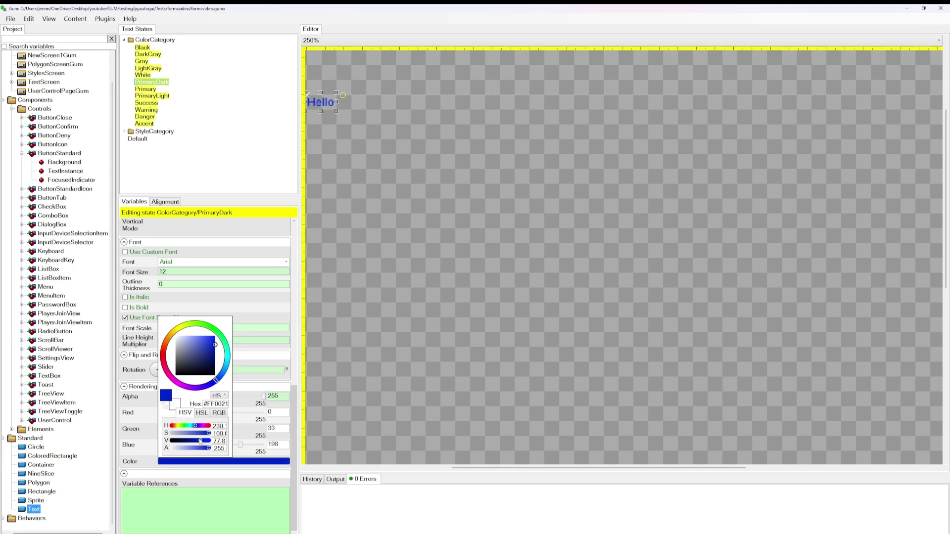
click(229, 173)
Set the Text element's PrimaryLight color to #FF002AFF and lower its saturation to reach about RGB 95, 122, 255.
click(160, 96)
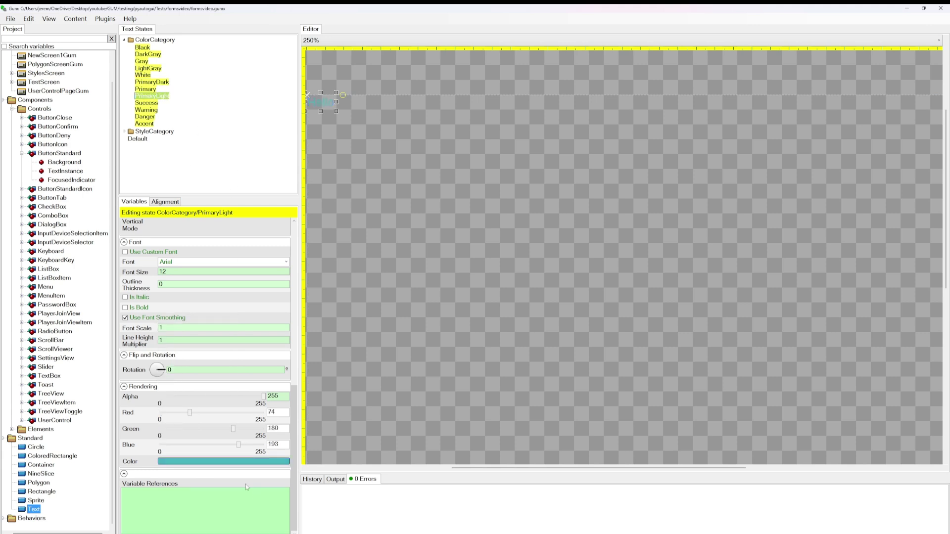
click(231, 463)
double_click(216, 403)
text(#FF002AFF)
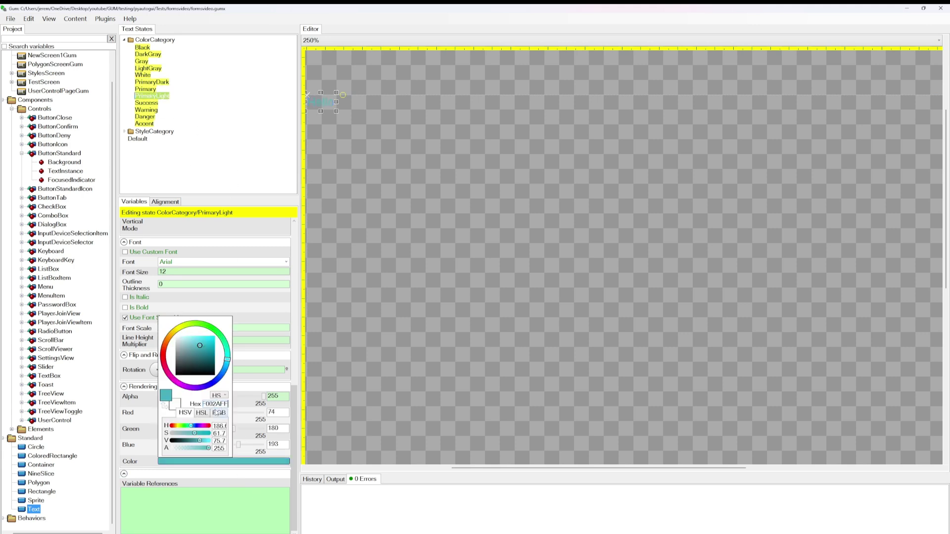
key(Return)
mouse_move(211, 433)
mouse_down()
mouse_move(196, 433)
mouse_move(204, 431)
mouse_up()
click(255, 128)
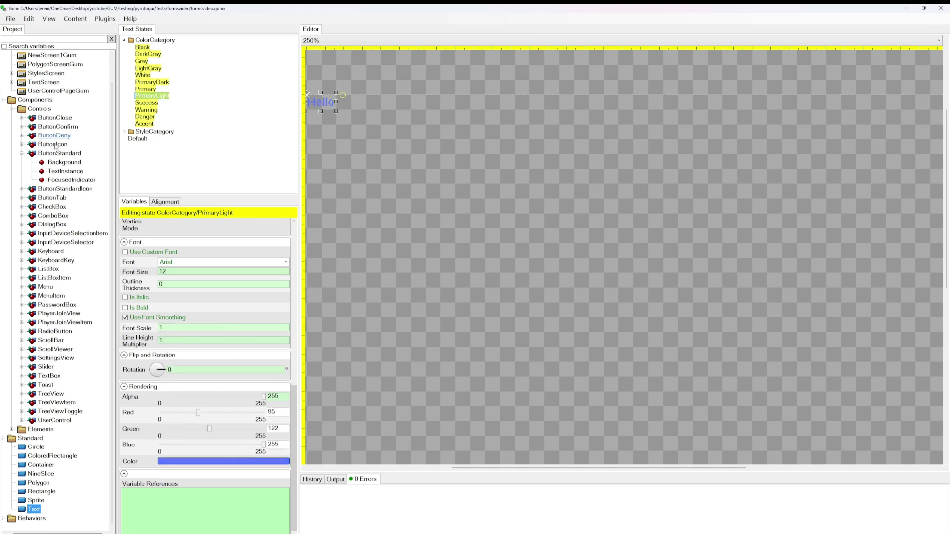
Review DemoScreenGum's titles and controls with the new text colors applied.
scroll(50, 148, up, 1)
click(47, 65)
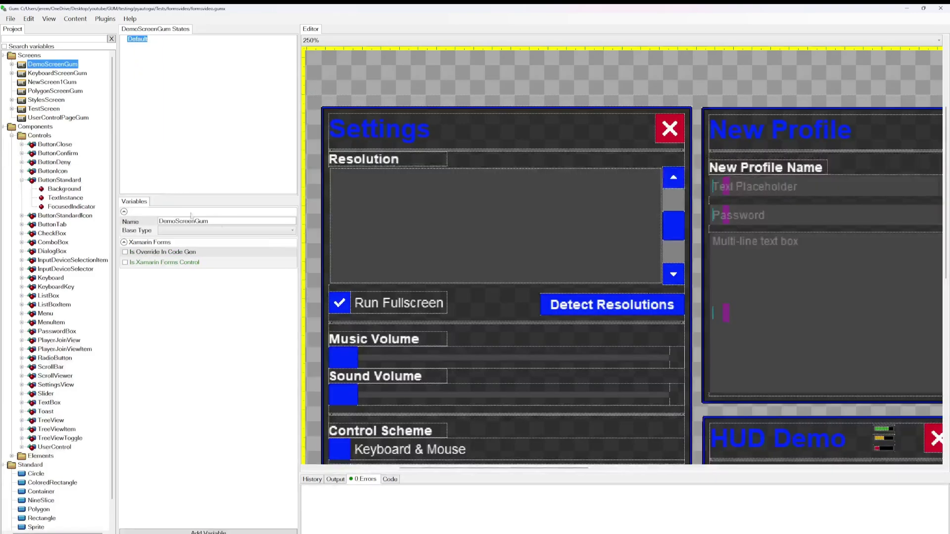
scroll(569, 233, down, 1)
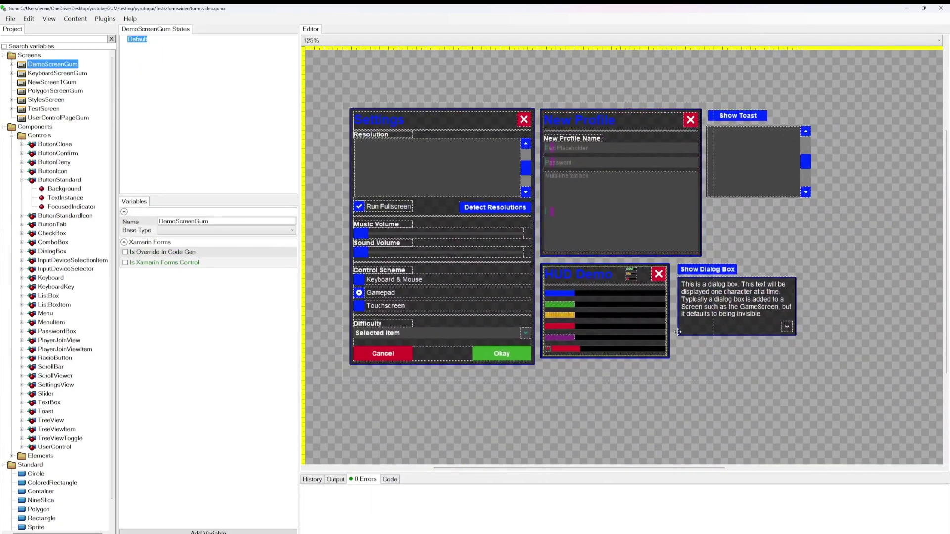
scroll(802, 375, up, 2)
scroll(905, 448, down, 1)
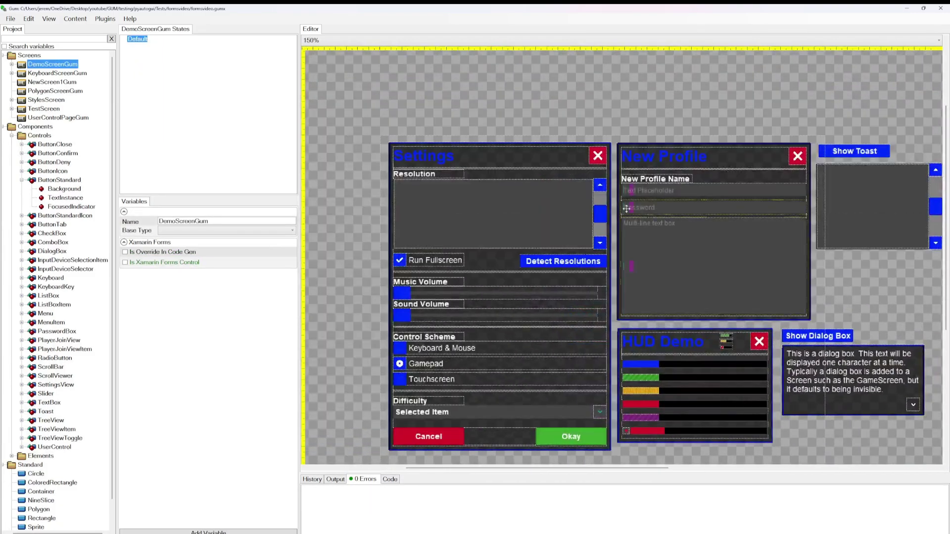
drag(553, 117, 506, 71)
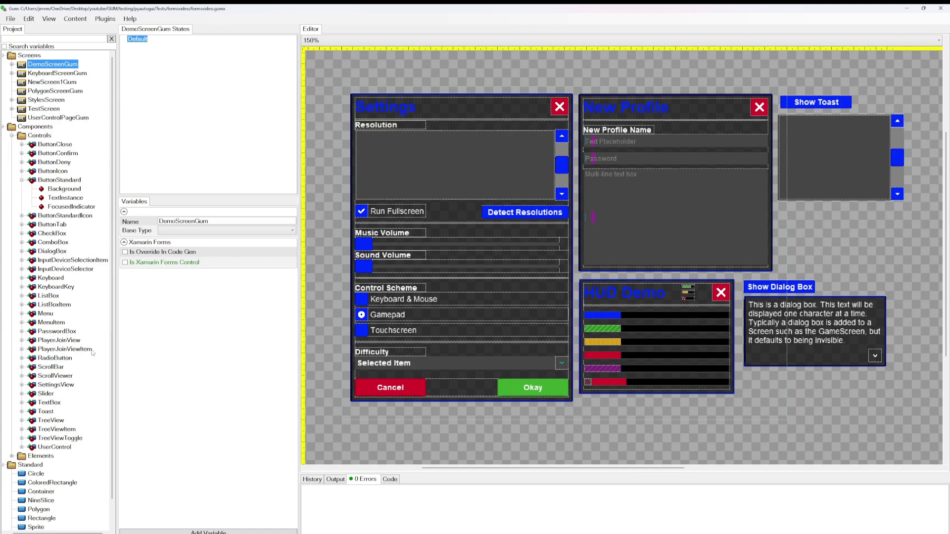
Set the color of the Sprite standard element's Primary state in ColorCategory to #FF002AFF.
scroll(66, 354, down, 1)
click(35, 500)
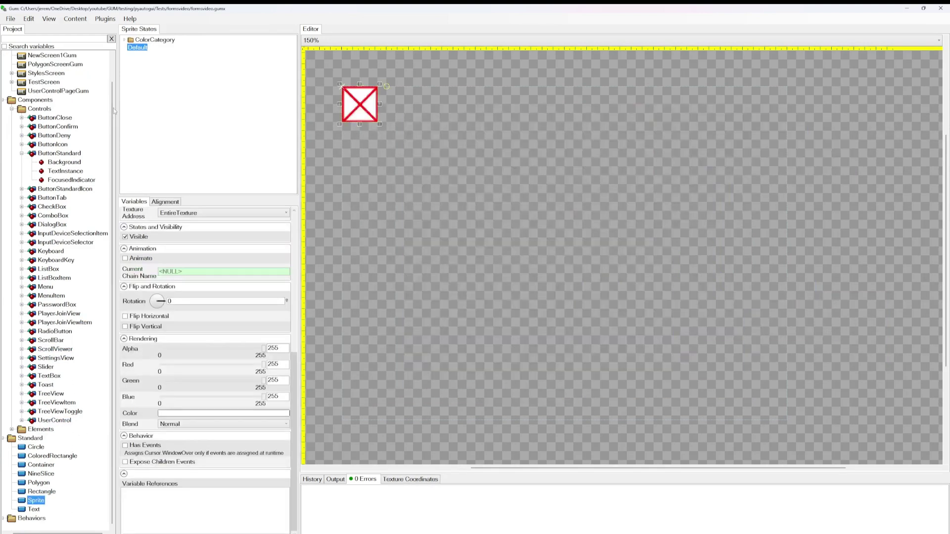
click(124, 40)
click(158, 90)
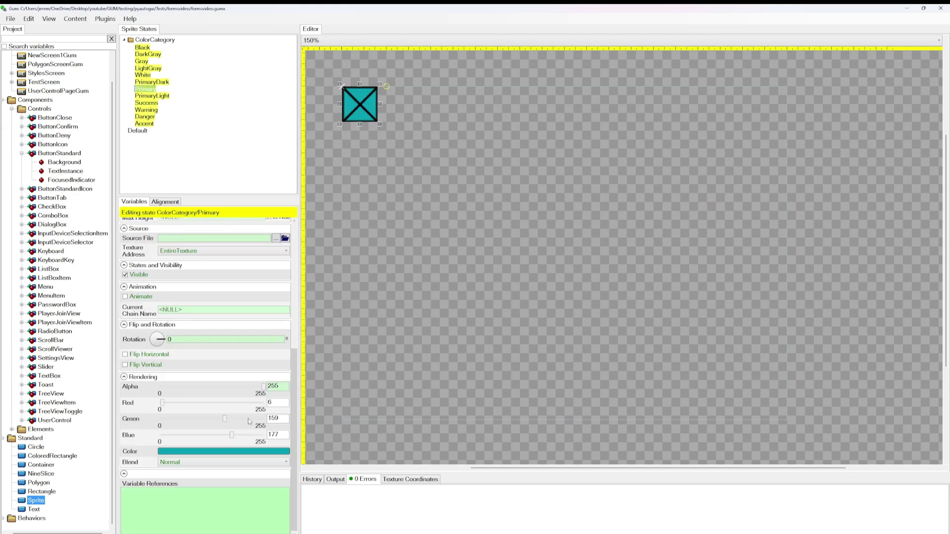
click(195, 451)
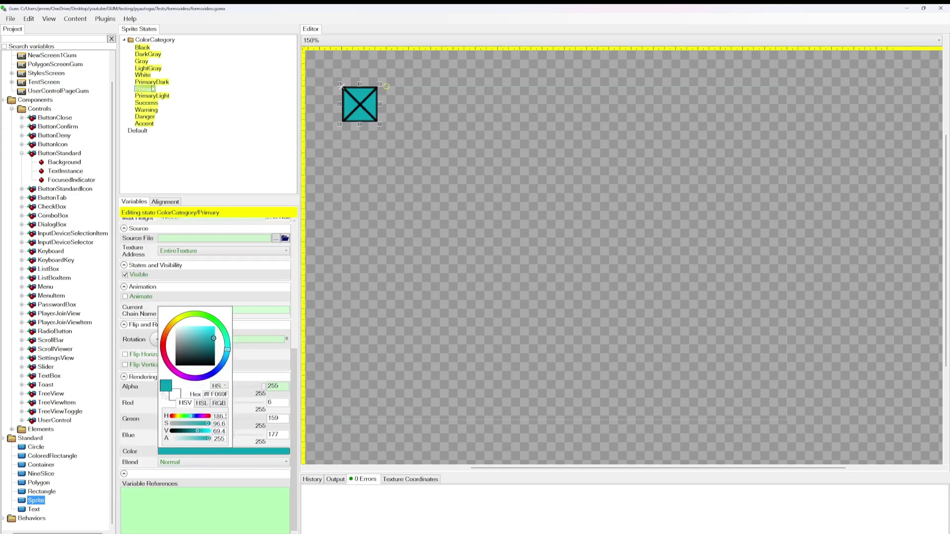
triple_click(214, 394)
text(#FF002AFF)
key(Return)
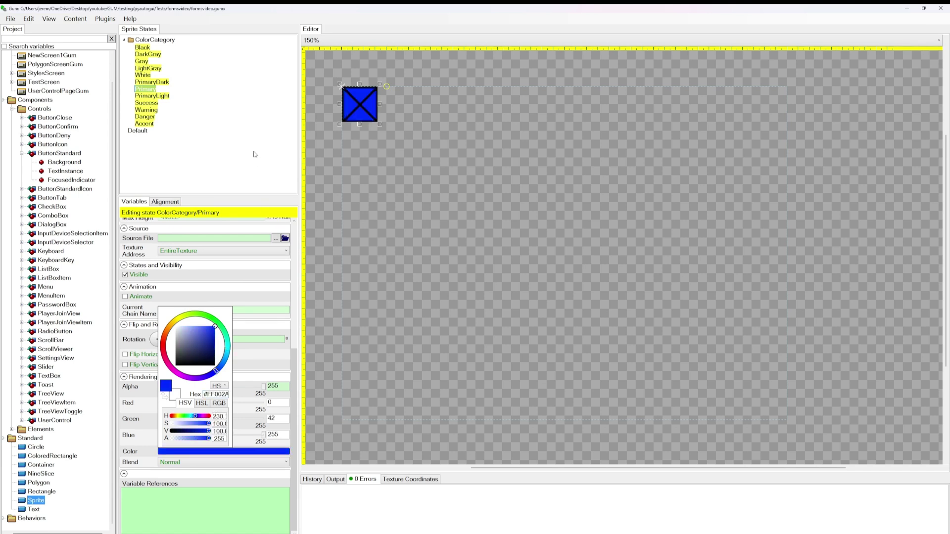
Check the recolored combo box arrow icon in the Settings window of DemoScreenGum.
click(167, 83)
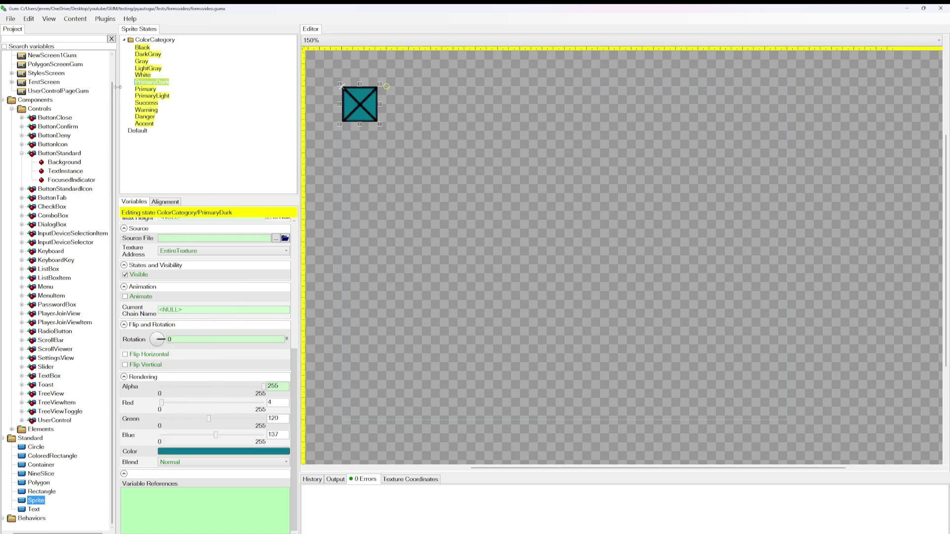
scroll(34, 104, up, 1)
click(52, 64)
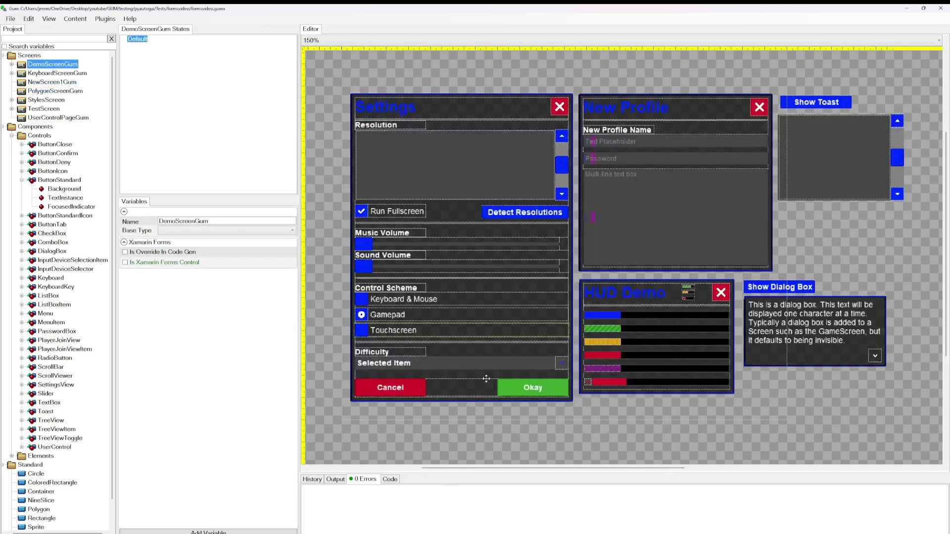
scroll(562, 363, up, 5)
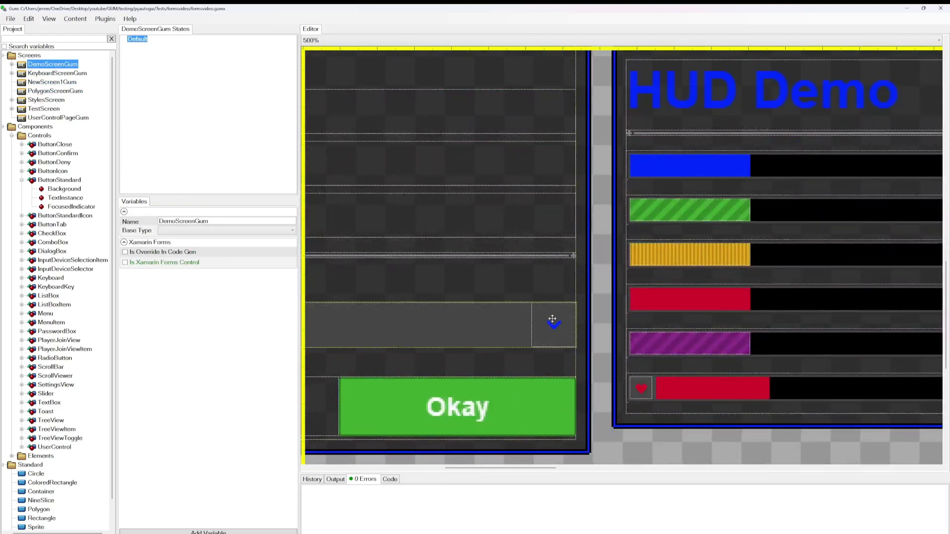
scroll(551, 324, down, 5)
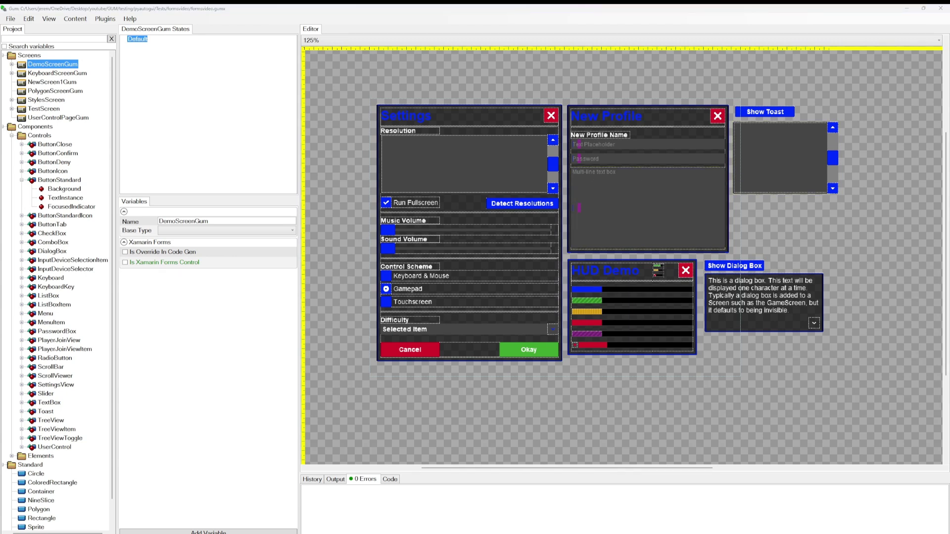
Review the list of color states in the NineSlice standard element's ColorCategory.
scroll(39, 467, down, 1)
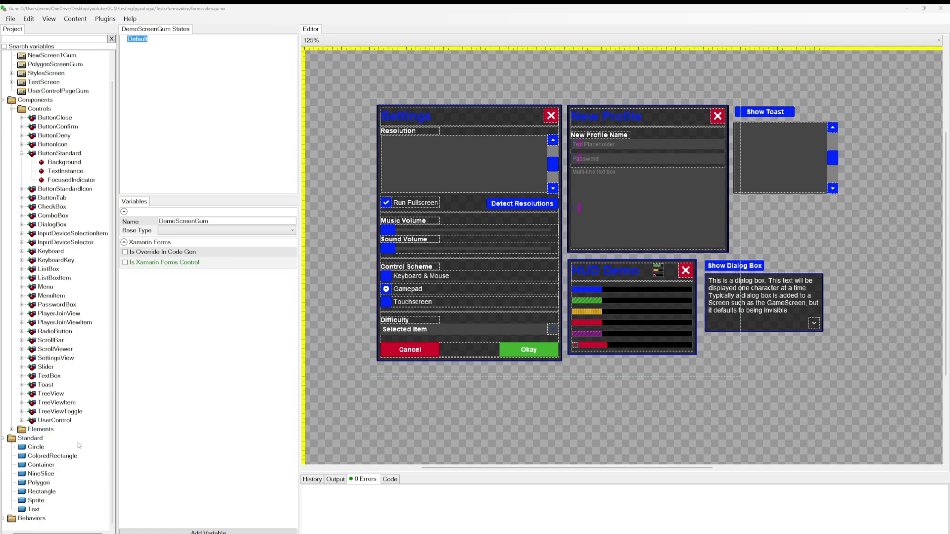
click(41, 473)
click(124, 40)
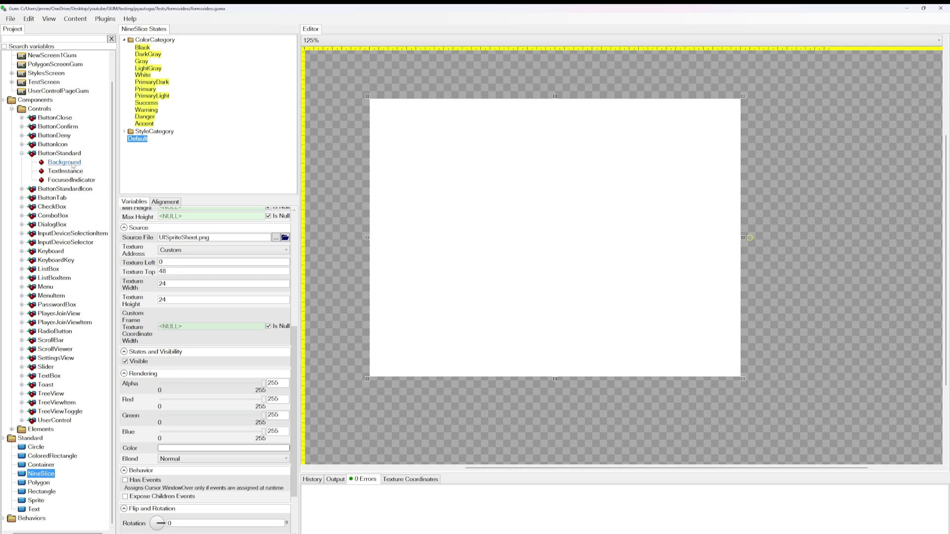
Examine the FocusedIndicator's appearance and Color Category State in ButtonStandard's HighlightedFocused, Focused and DisabledFocused states.
click(60, 181)
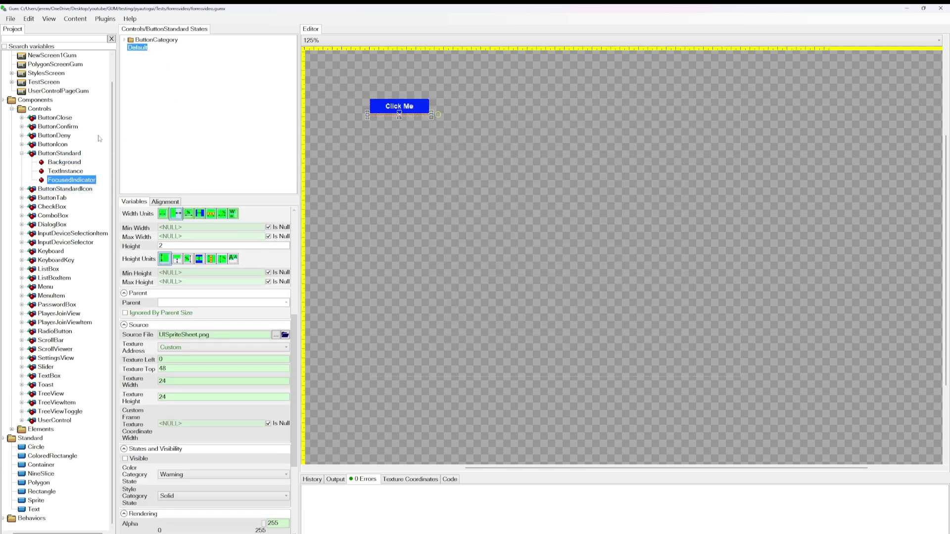
click(161, 77)
click(158, 83)
click(159, 90)
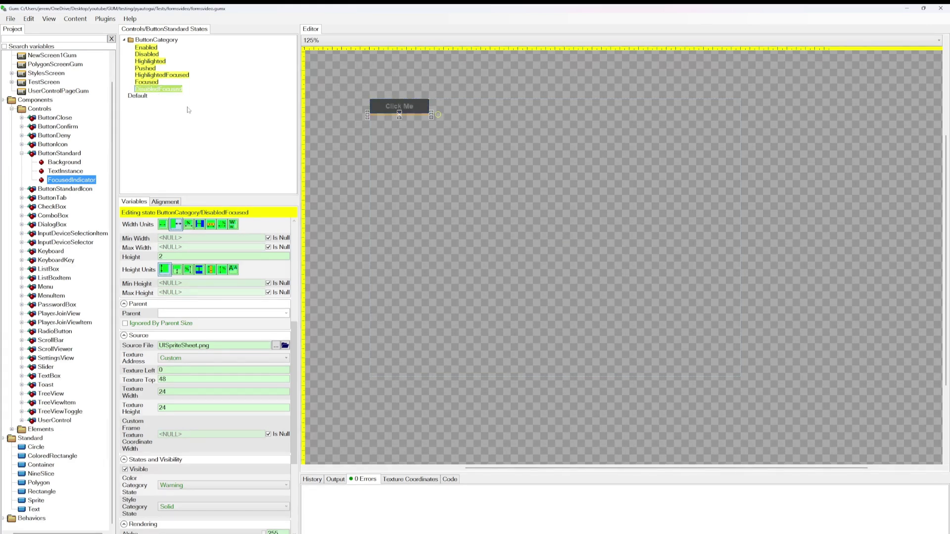
scroll(388, 121, up, 6)
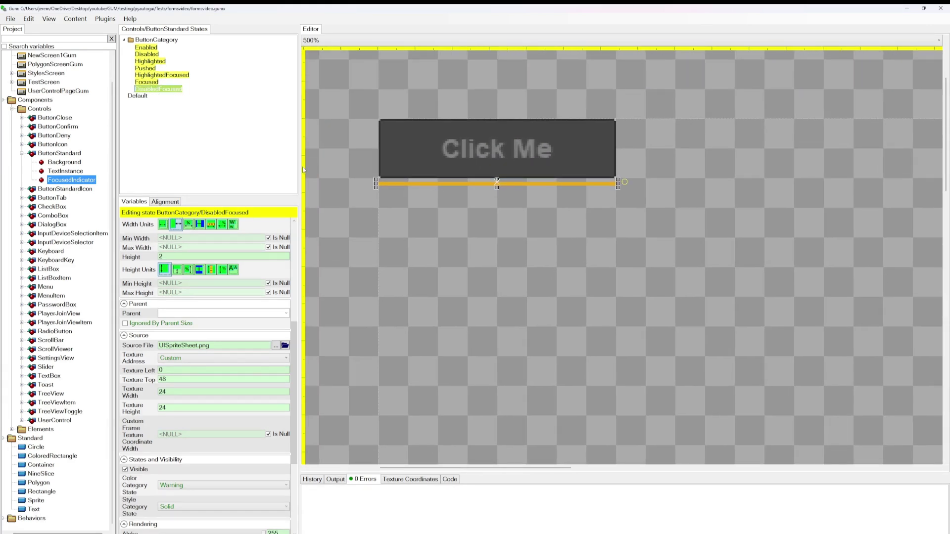
click(172, 76)
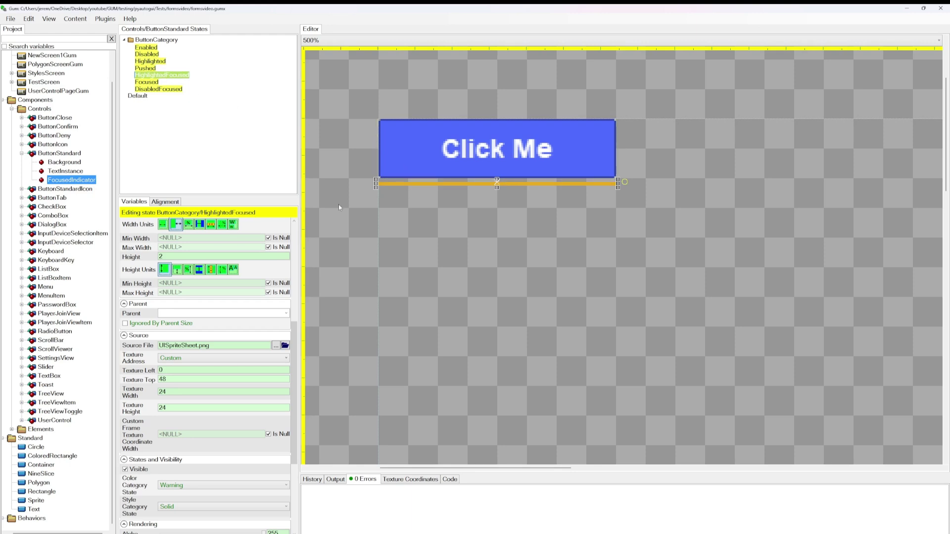
scroll(202, 420, down, 3)
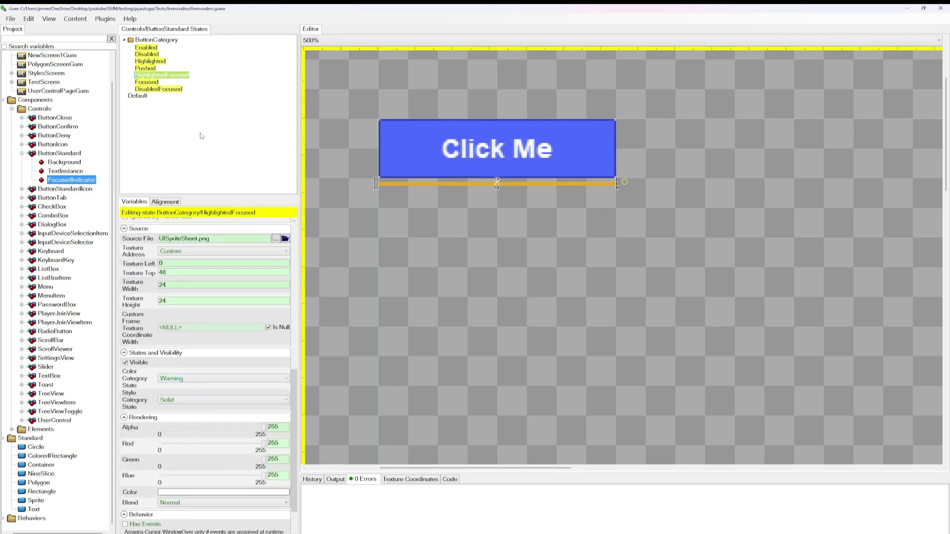
click(153, 83)
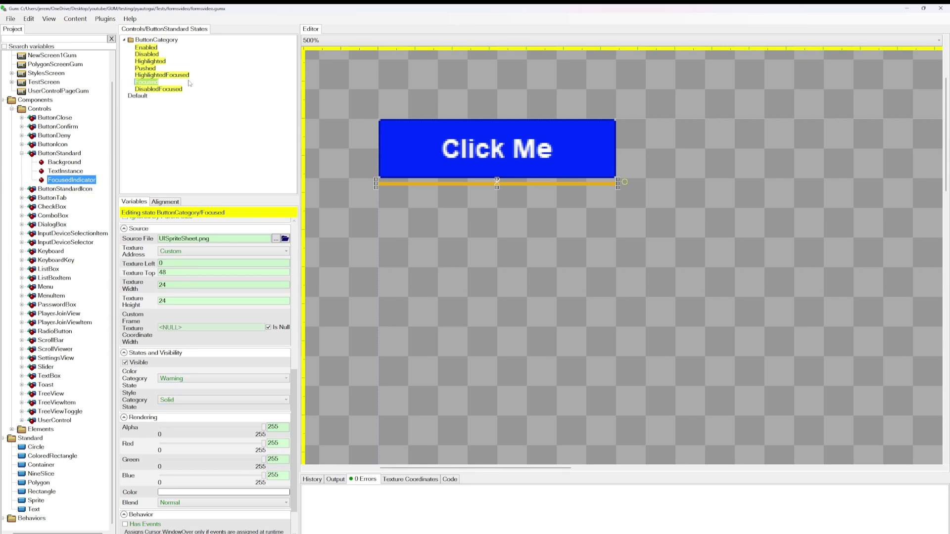
click(170, 89)
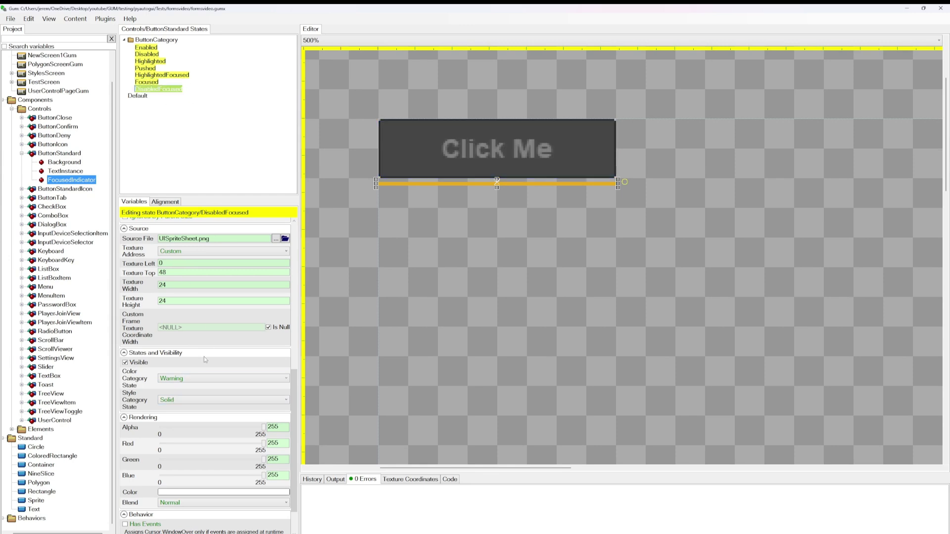
click(170, 75)
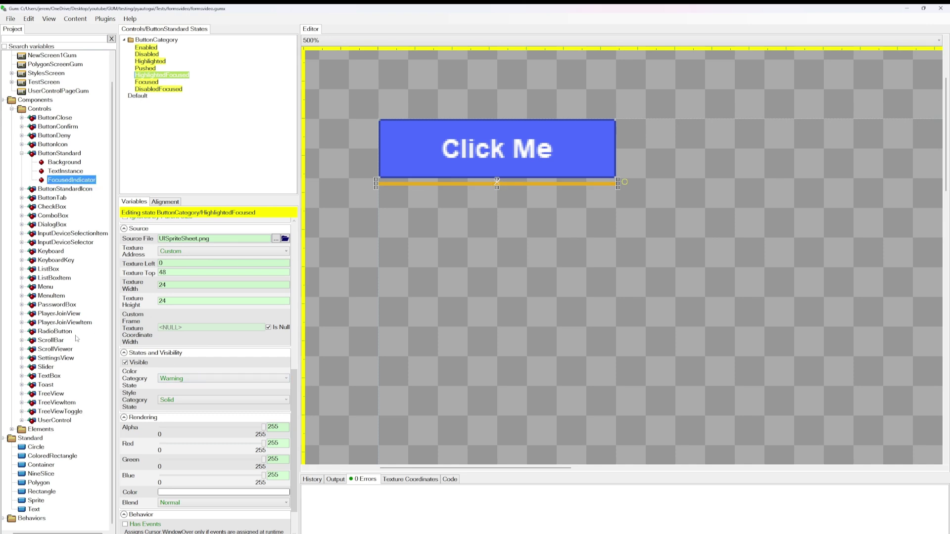
Add a state named AccentAlternate to the NineSlice standard element's ColorCategory.
click(41, 473)
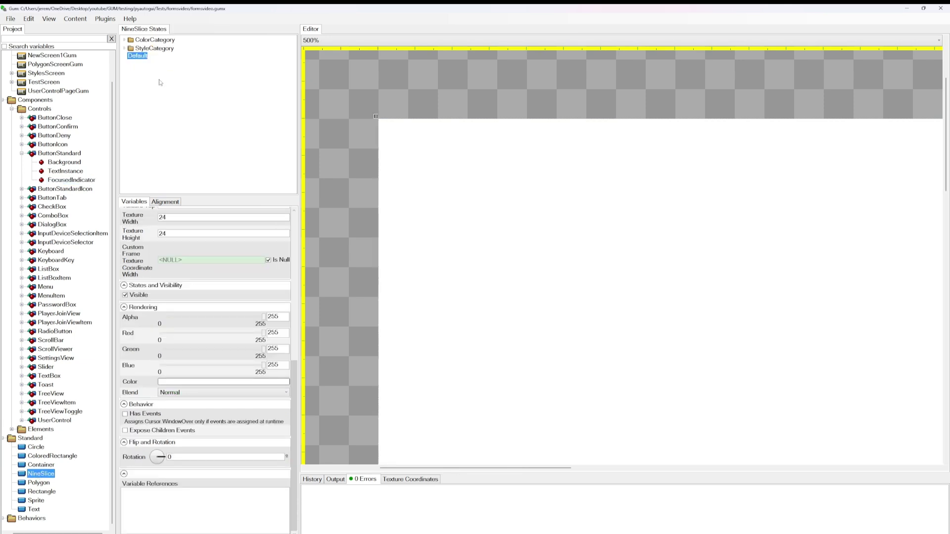
click(124, 40)
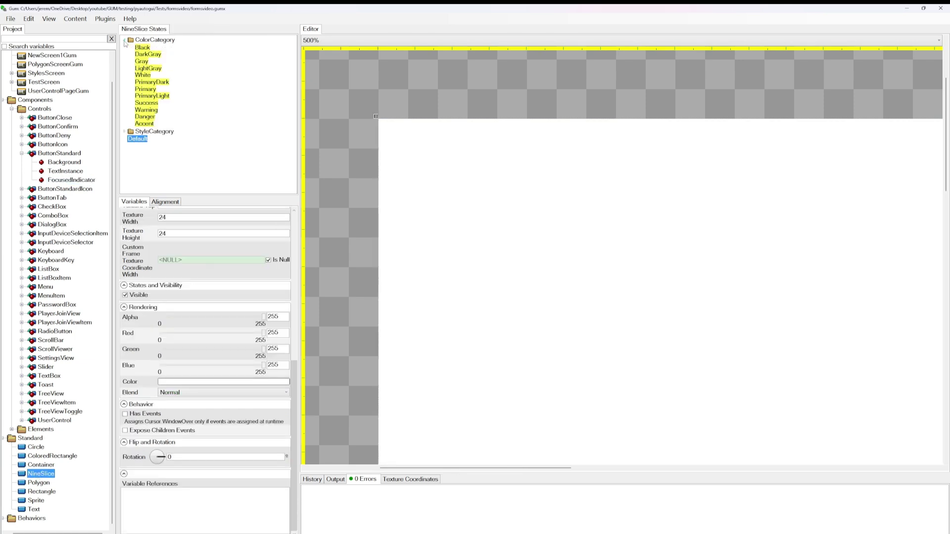
right_click(155, 39)
click(182, 43)
text(AccentAlternate)
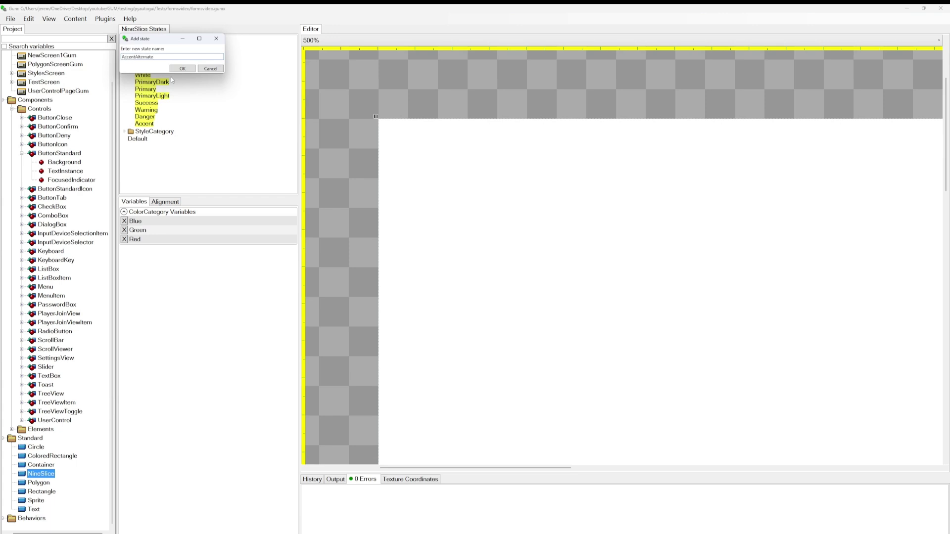
key(Return)
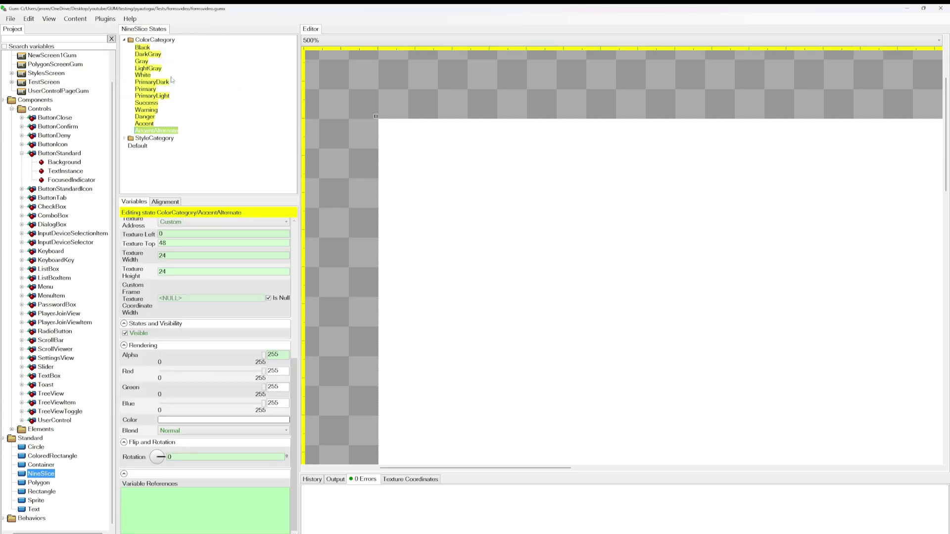
Set the AccentAlternate state's color to a saturated purple of RGB 101, 0, 255.
click(183, 420)
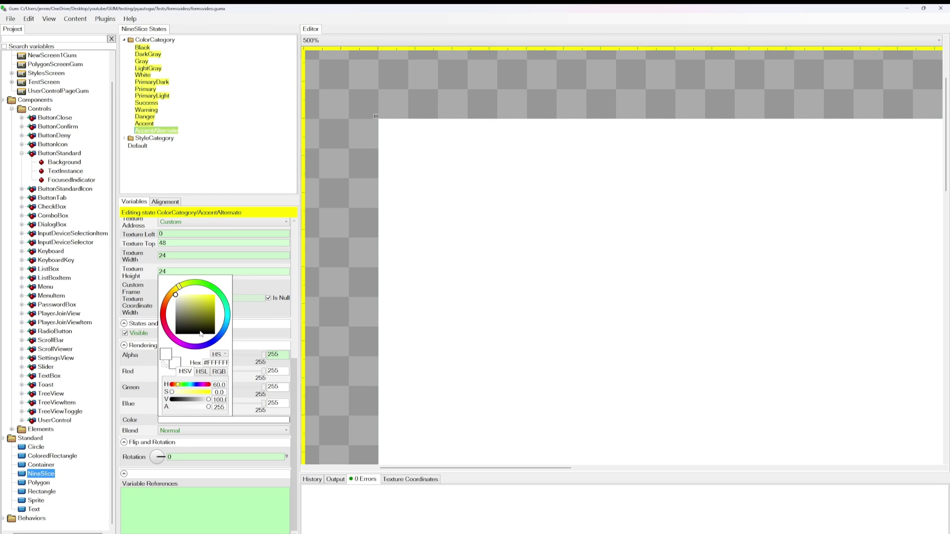
drag(191, 349, 198, 349)
click(214, 296)
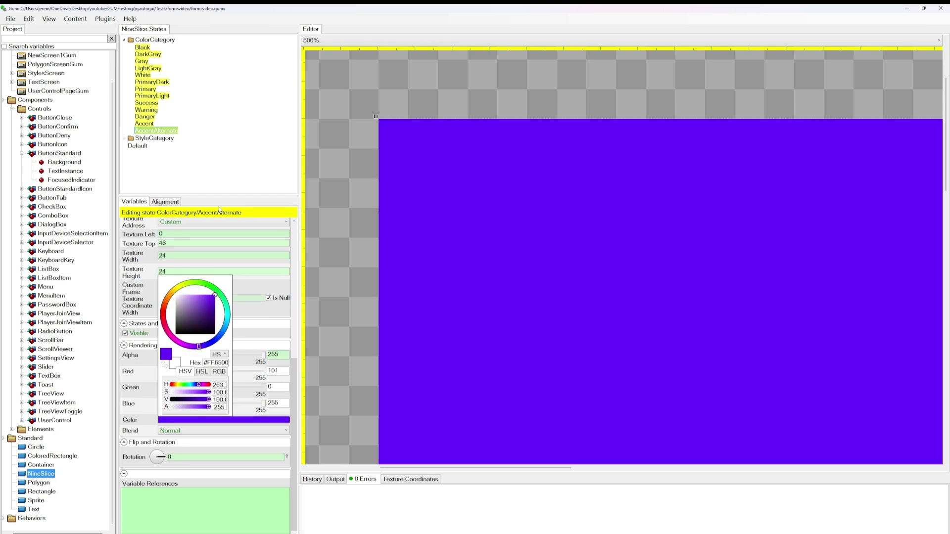
click(230, 168)
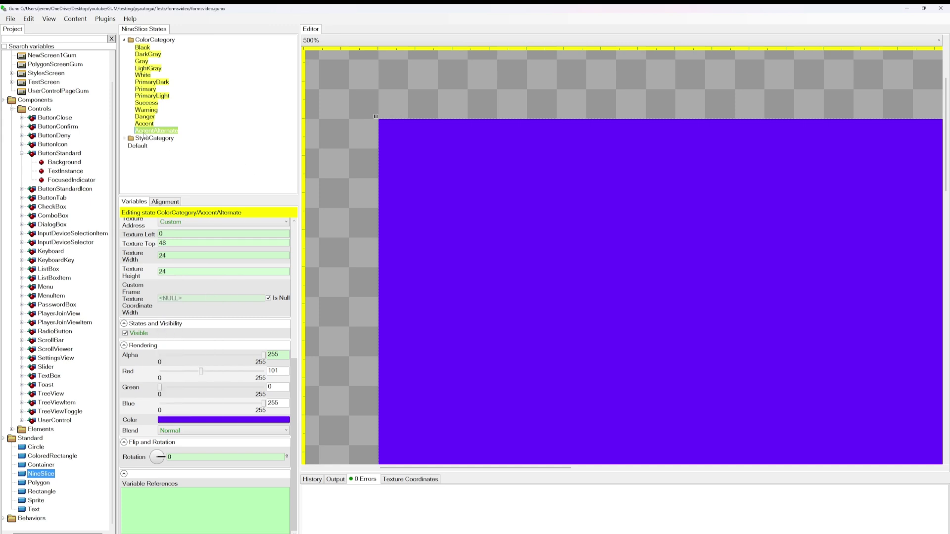
Set the Color Category State of ButtonStandard's FocusedIndicator to AccentAlternate in the HighlightedFocused state.
click(49, 474)
click(59, 181)
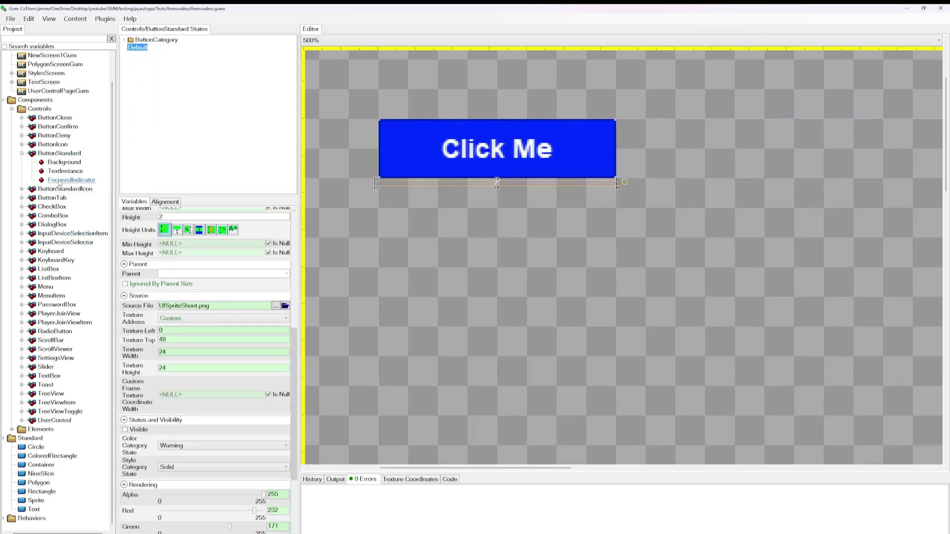
click(124, 40)
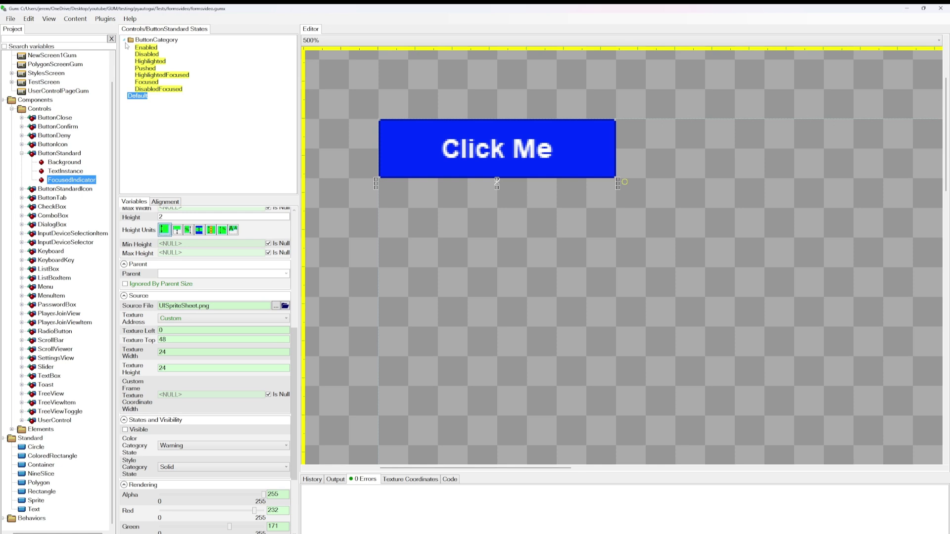
click(153, 76)
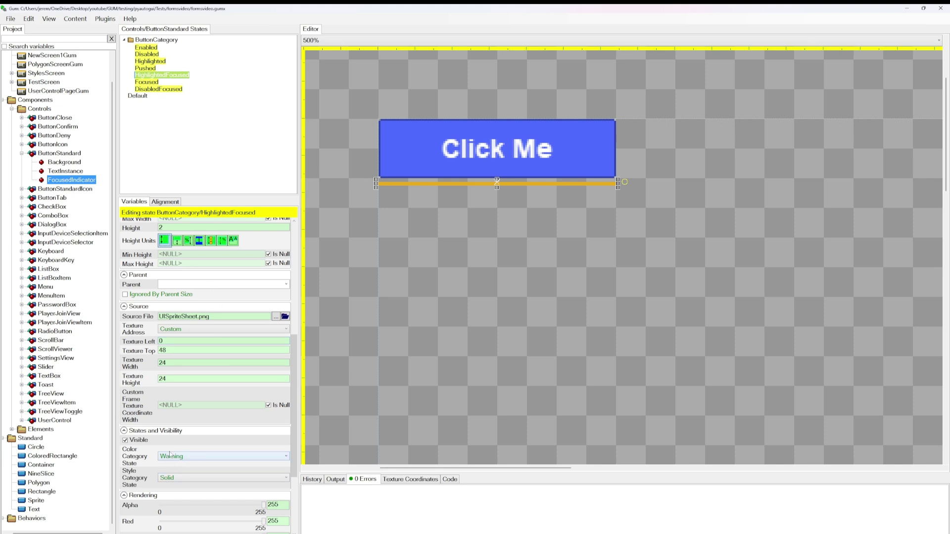
click(208, 458)
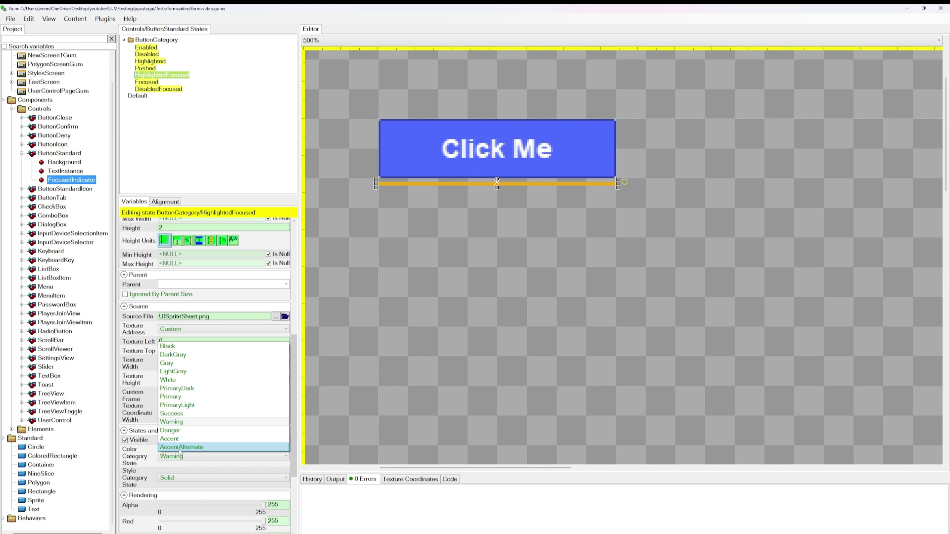
click(208, 446)
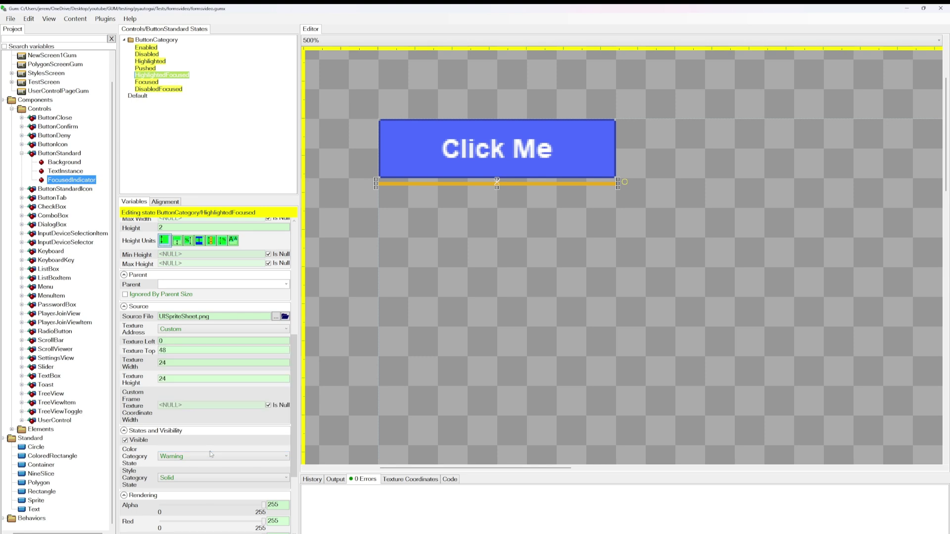
Assign AccentAlternate as the FocusedIndicator's Color Category State in the Focused and DisabledFocused states.
click(146, 82)
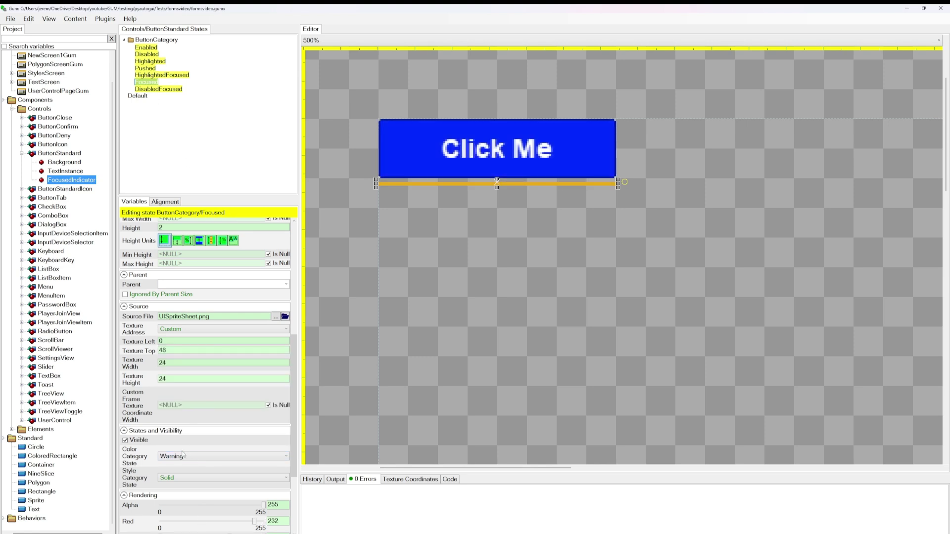
click(209, 458)
click(208, 446)
click(155, 89)
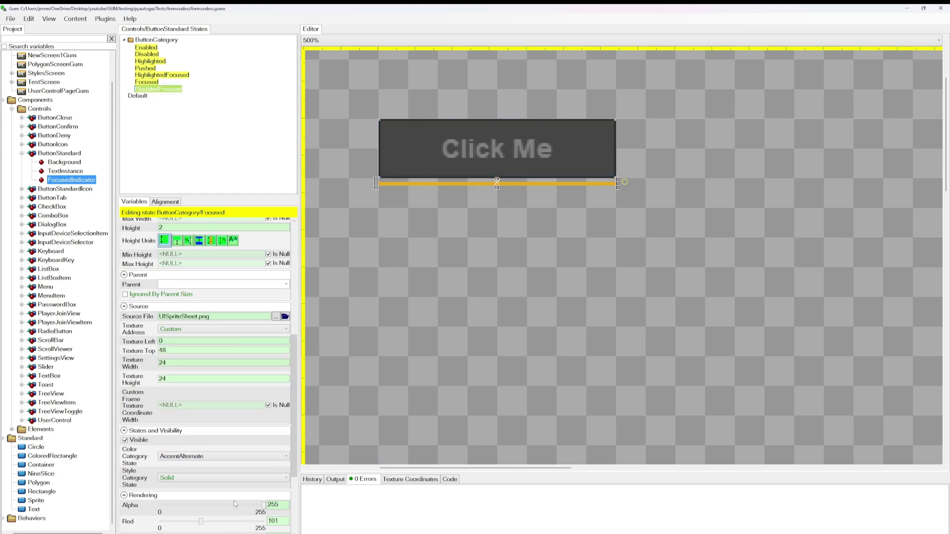
click(185, 456)
click(190, 447)
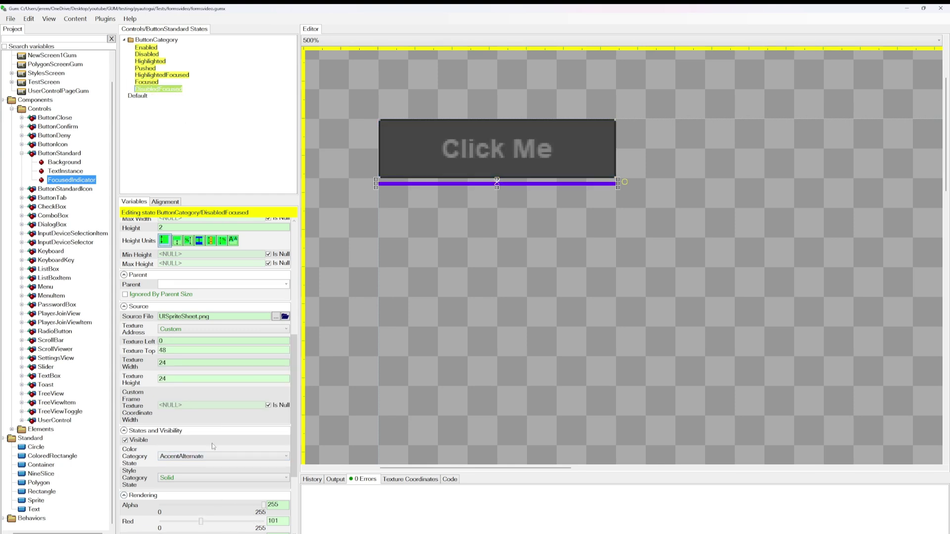
Compare the focus indicator's color across the HighlightedFocused, Focused and DisabledFocused button states.
click(170, 76)
click(150, 83)
click(165, 90)
click(168, 75)
click(150, 82)
click(164, 89)
Review the states in the NineSlice standard element's ColorCategory and StyleCategory.
click(42, 474)
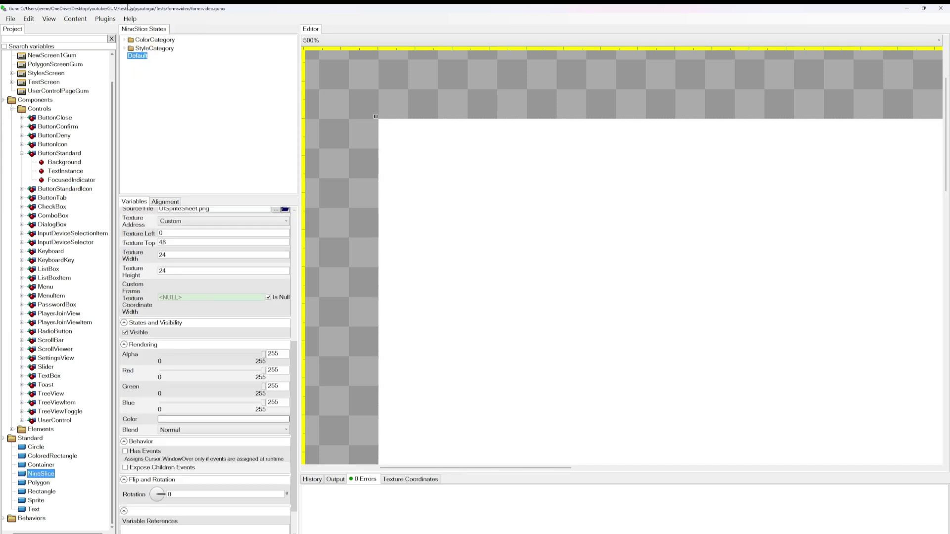
click(124, 40)
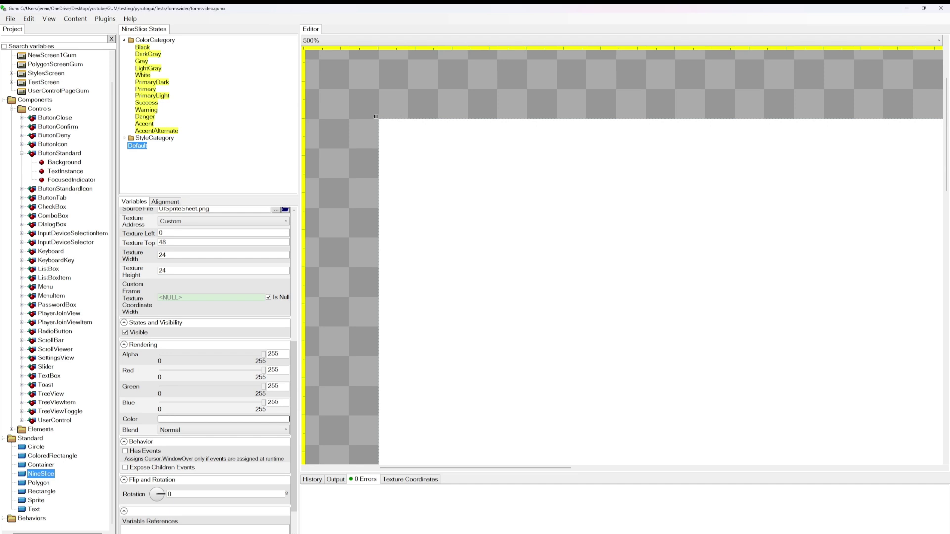
click(42, 474)
click(125, 40)
click(124, 48)
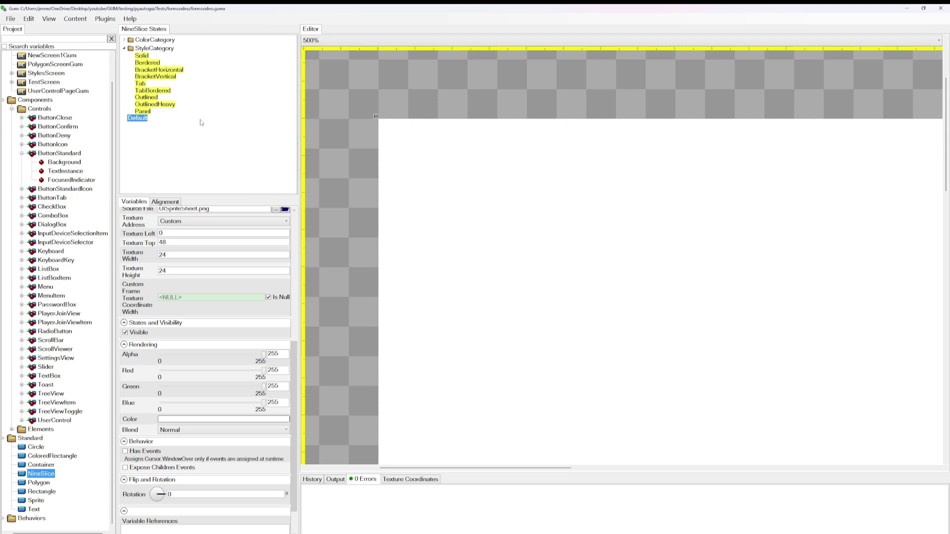
In an enlarged texture coordinates view, move the StyleCategory Solid state's region to the light gray swatch at left 48, top 0, sized 16 by 16.
click(142, 56)
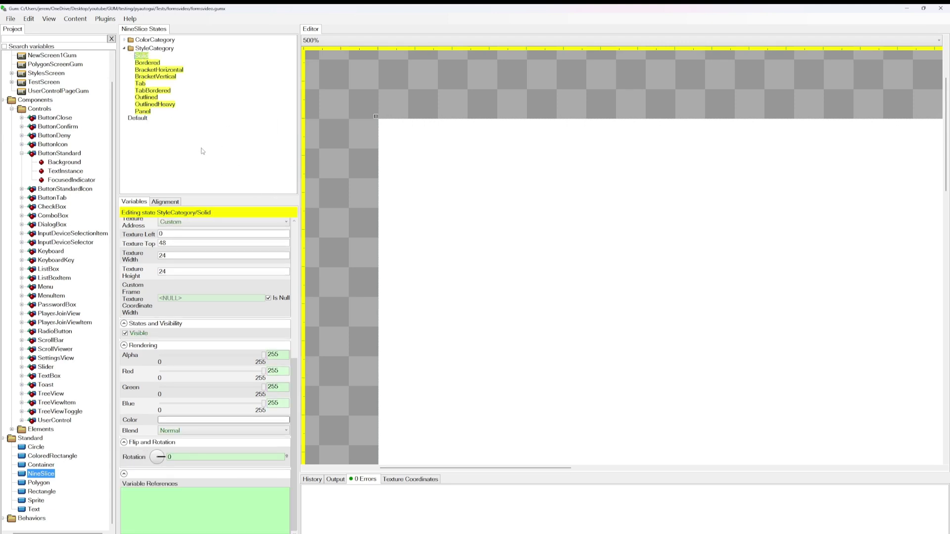
click(410, 478)
drag(562, 472, 564, 177)
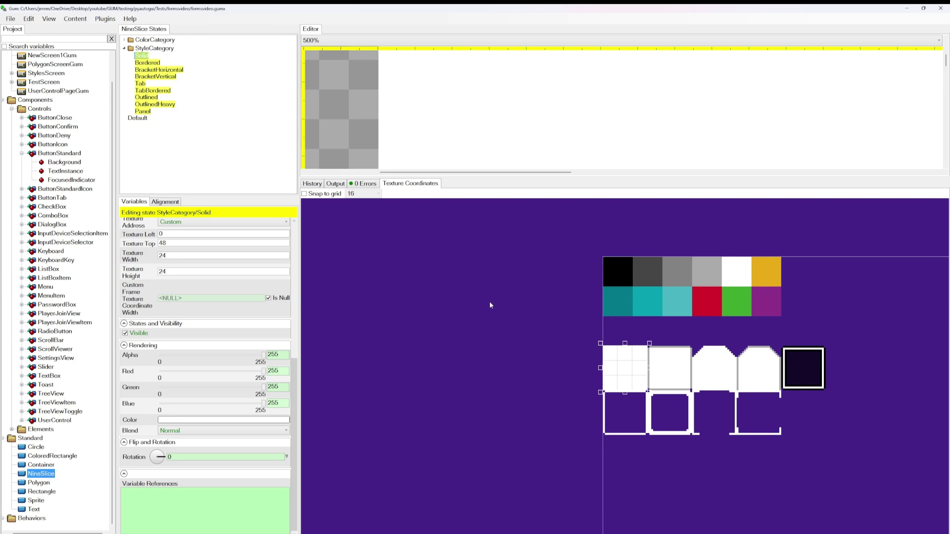
drag(618, 366, 723, 288)
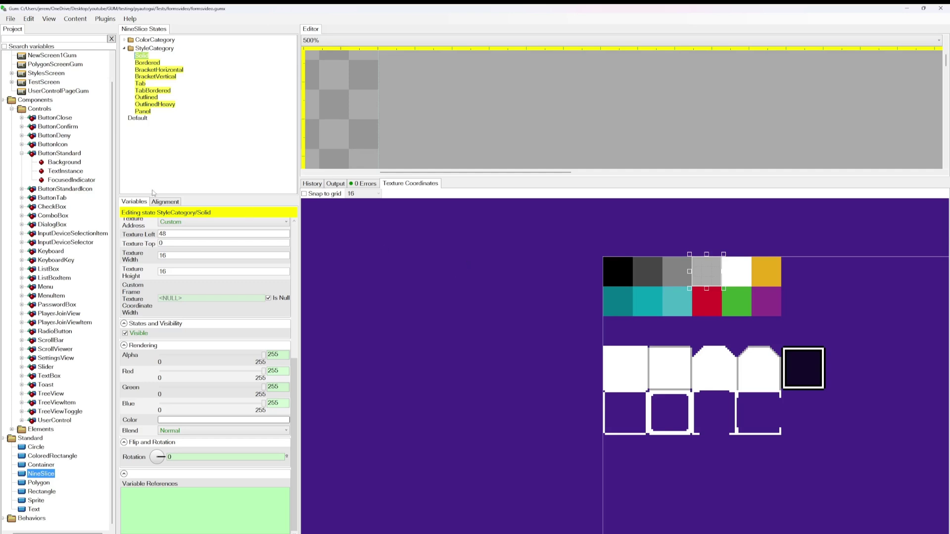
Check the ButtonStandard component's appearance in an enlarged editor preview.
click(59, 153)
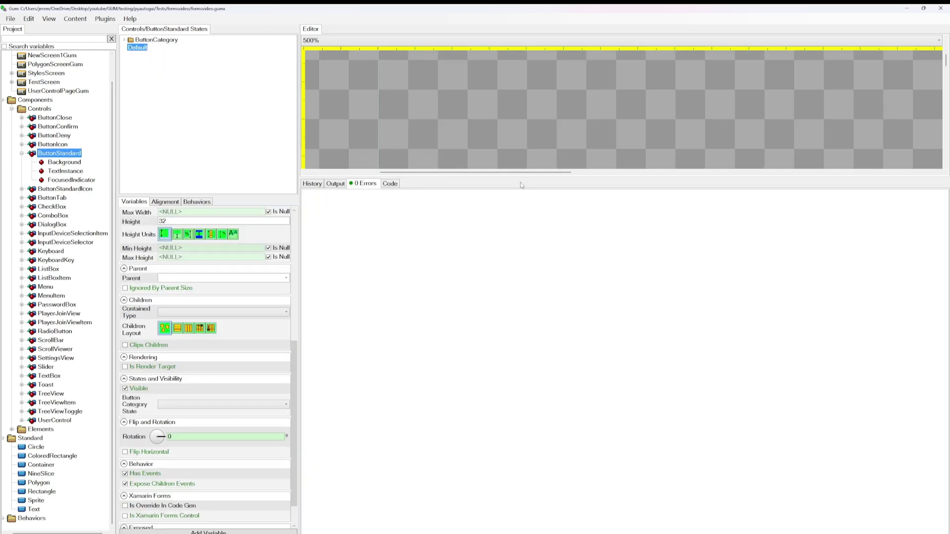
drag(500, 176, 495, 324)
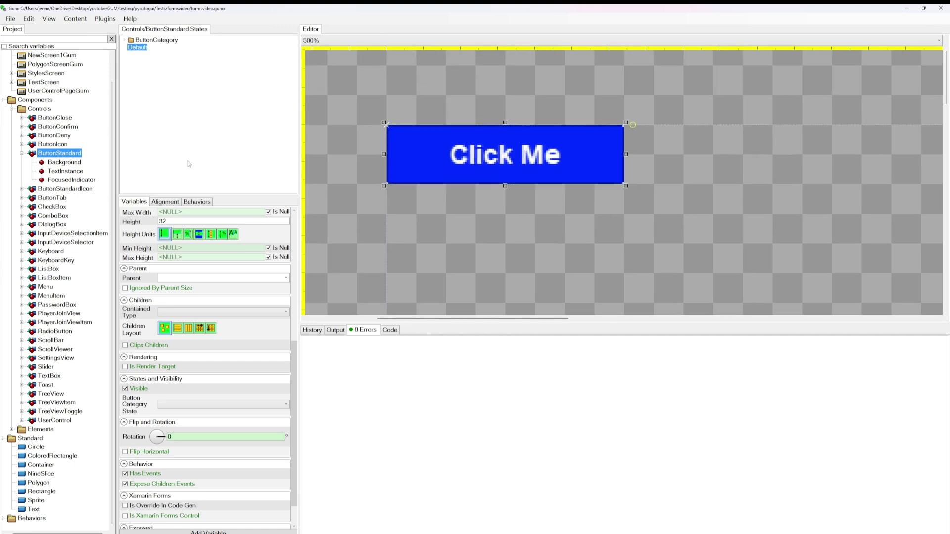
key(Down)
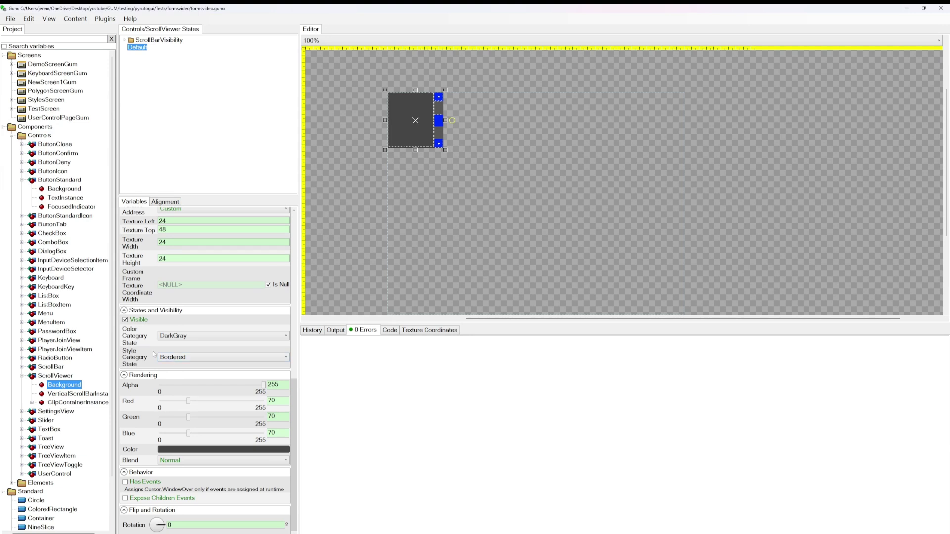
Undo the texture coordinate changes in the NineSlice standard element's StyleCategory Solid state, consulting the edit history.
scroll(50, 396, down, 2)
click(41, 474)
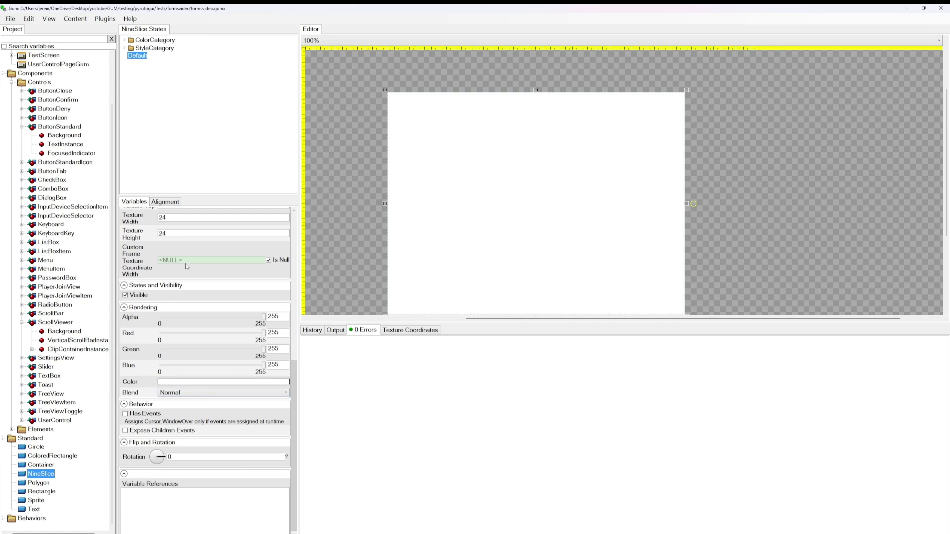
click(125, 49)
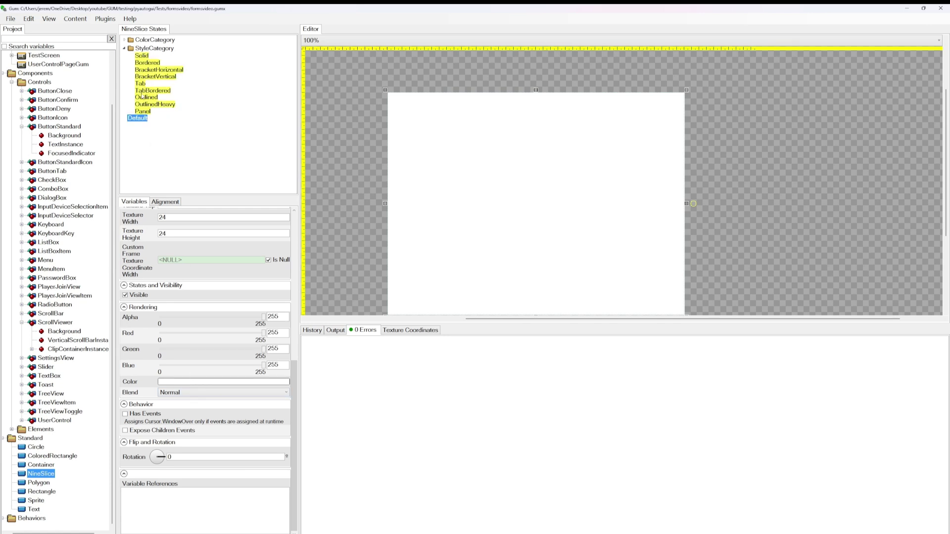
click(141, 56)
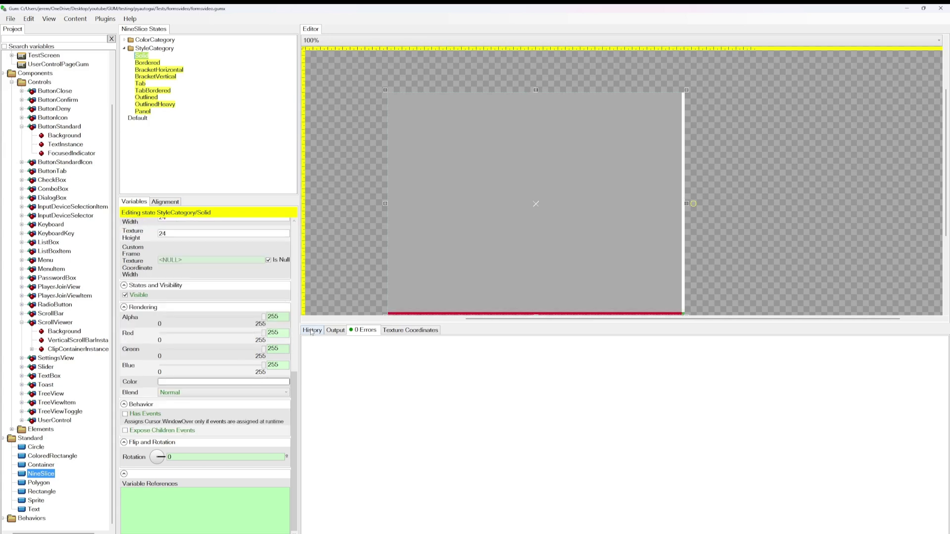
click(313, 330)
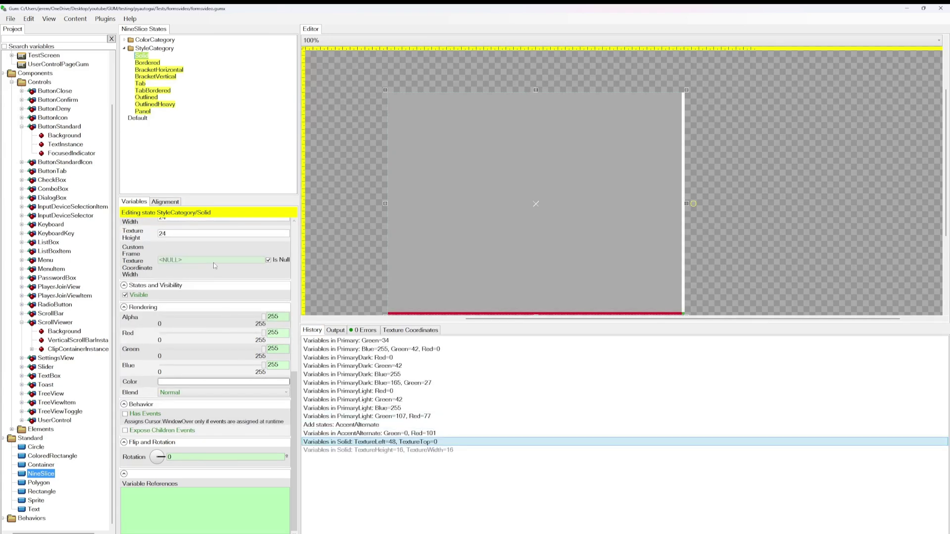
key(ctrl+z)
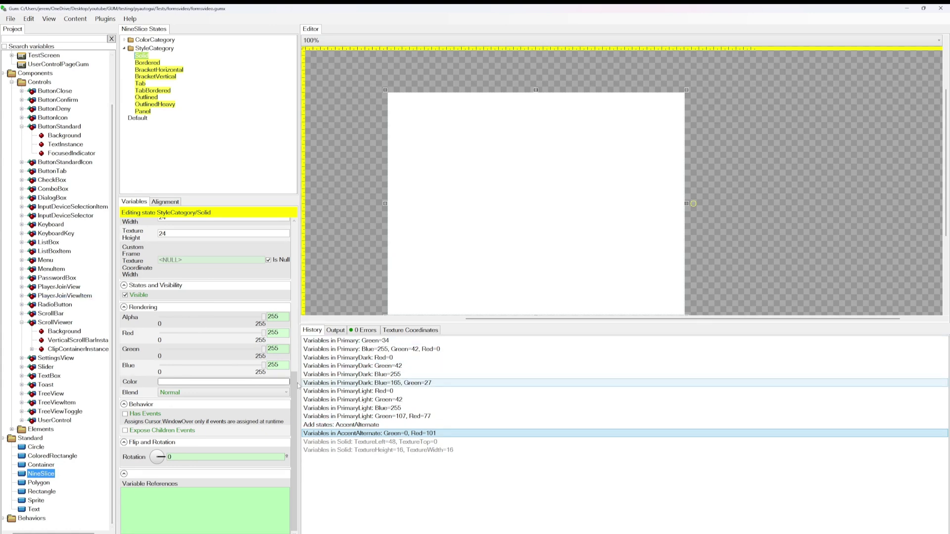
Fit the StyleCategory Bordered state's texture region to the medium gray swatch, sized 16 by 16.
click(147, 63)
click(410, 330)
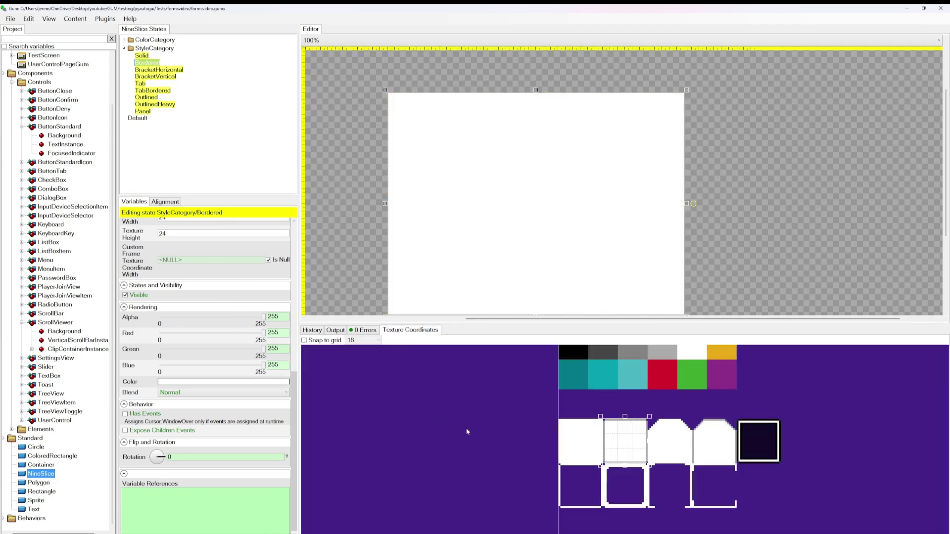
scroll(500, 449, up, 3)
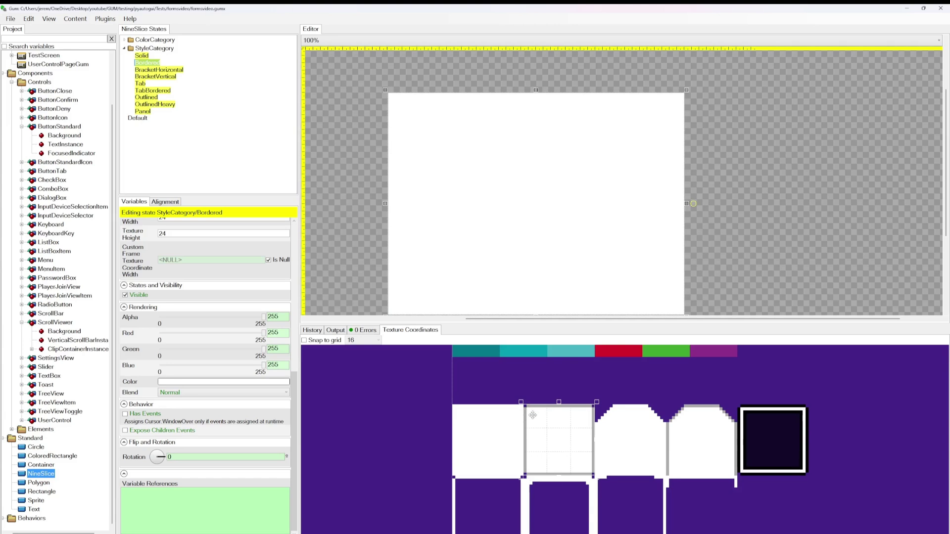
scroll(710, 411, down, 3)
drag(709, 411, 695, 462)
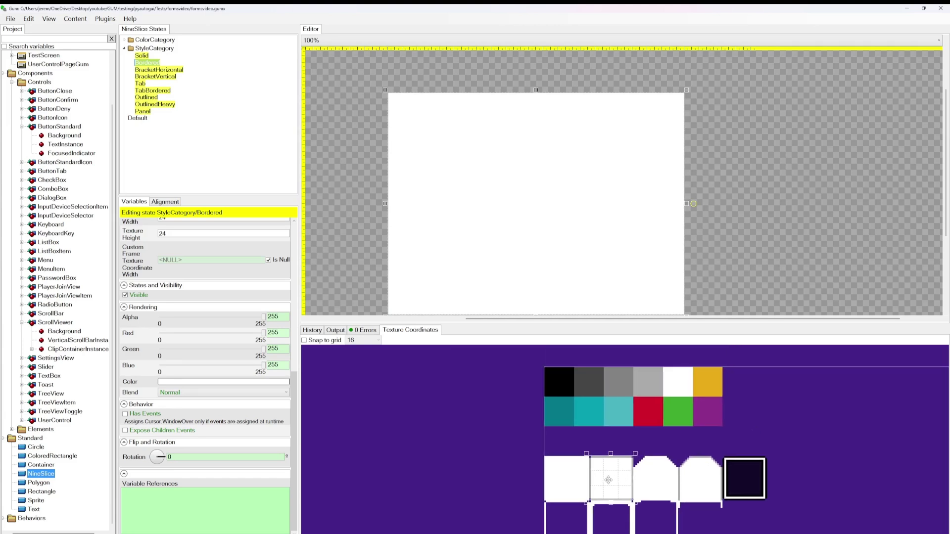
drag(615, 462, 636, 399)
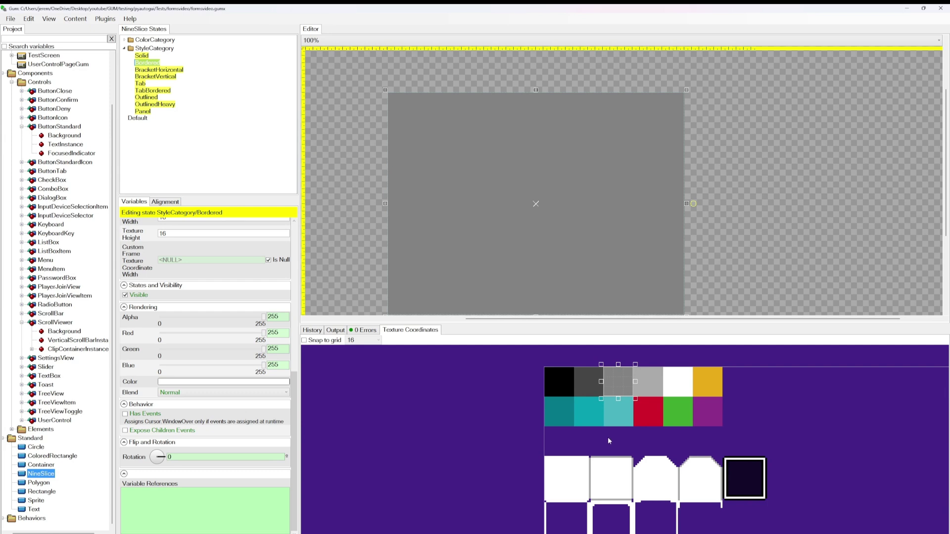
Examine how the Bordered style's solid gray texture looks on the buttons and panels of DemoScreenGum.
scroll(54, 119, up, 2)
click(52, 64)
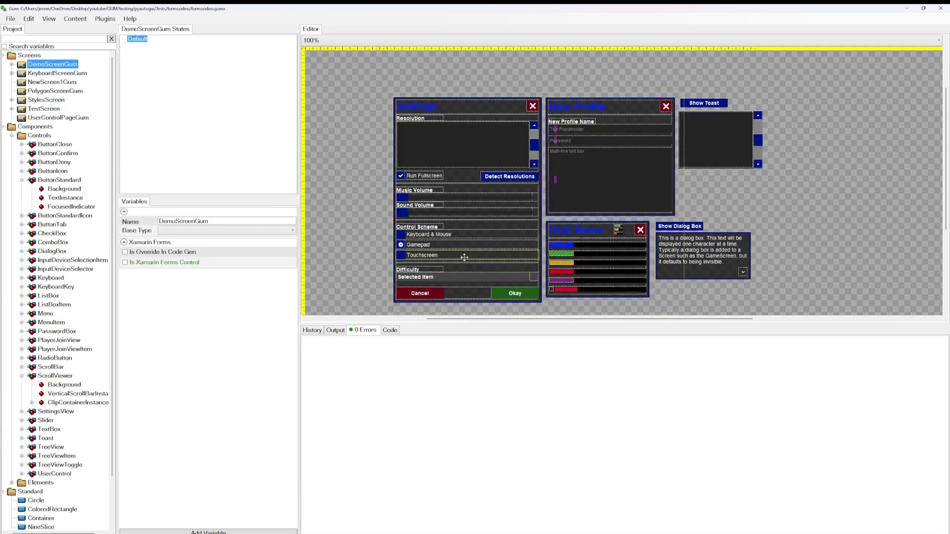
scroll(439, 165, up, 2)
scroll(476, 195, down, 2)
scroll(417, 82, up, 3)
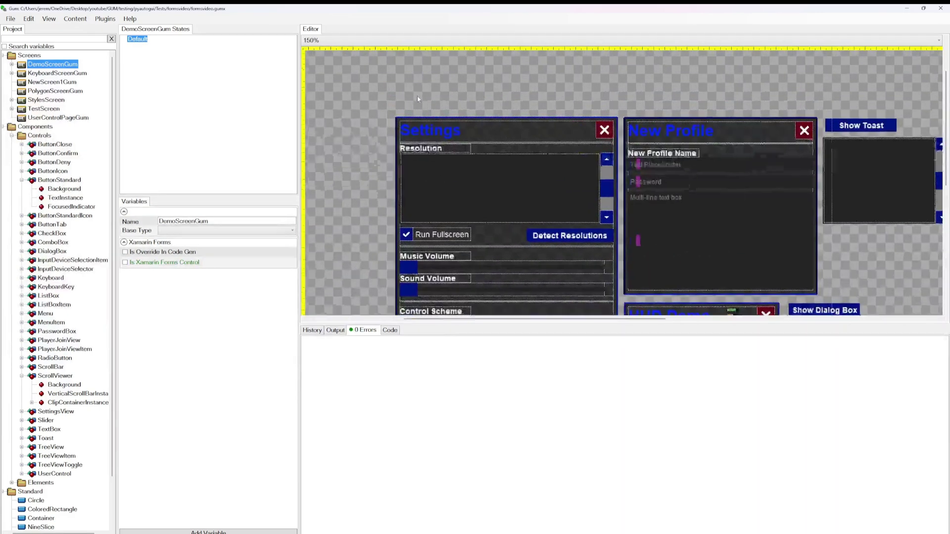
scroll(458, 211, down, 3)
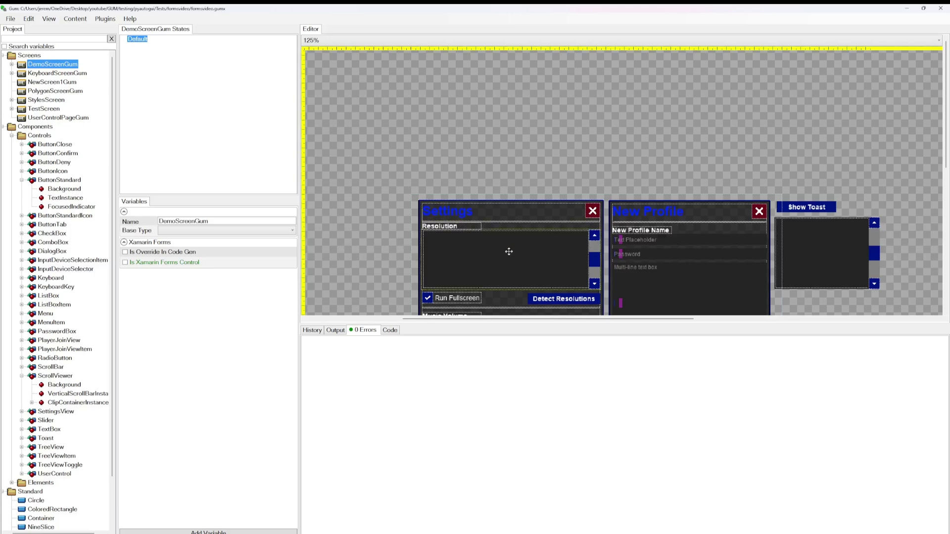
scroll(792, 198, up, 5)
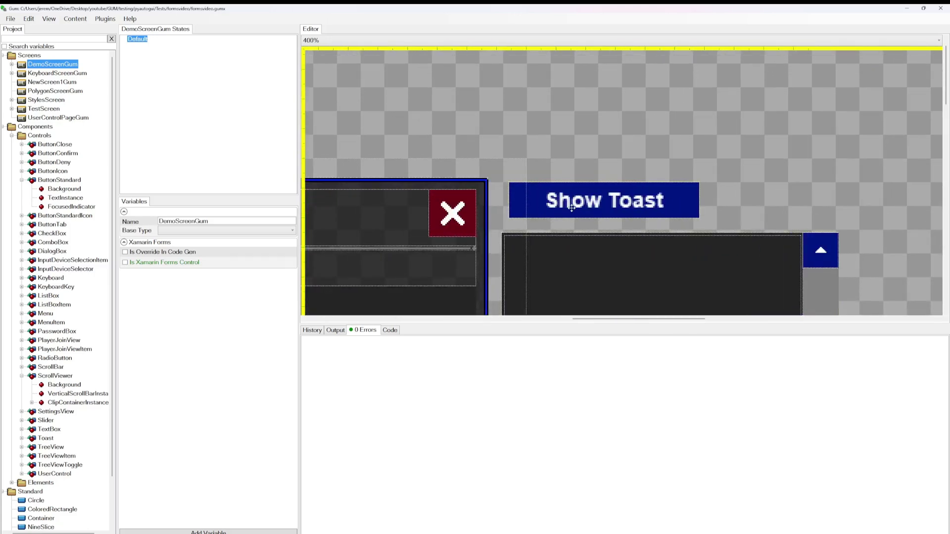
scroll(573, 210, left, 3)
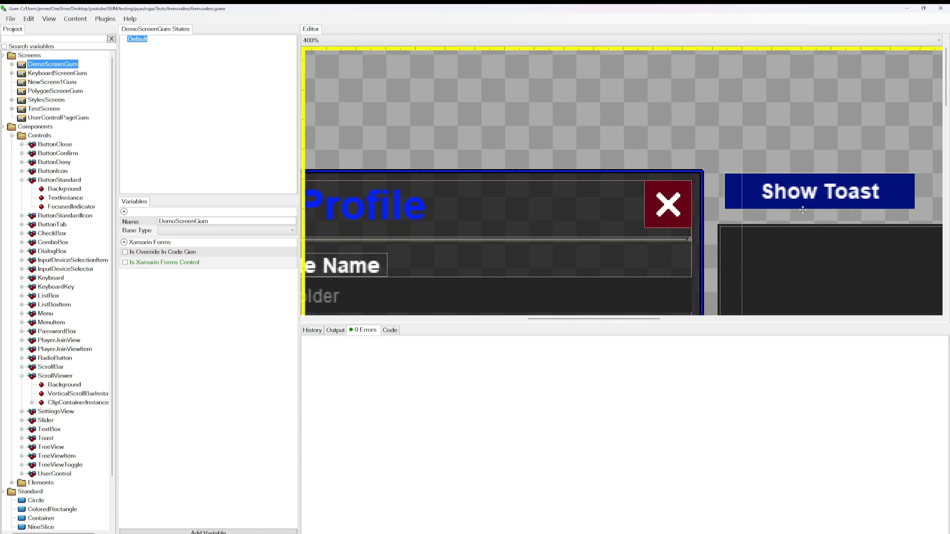
scroll(800, 202, down, 6)
drag(824, 257, 785, 218)
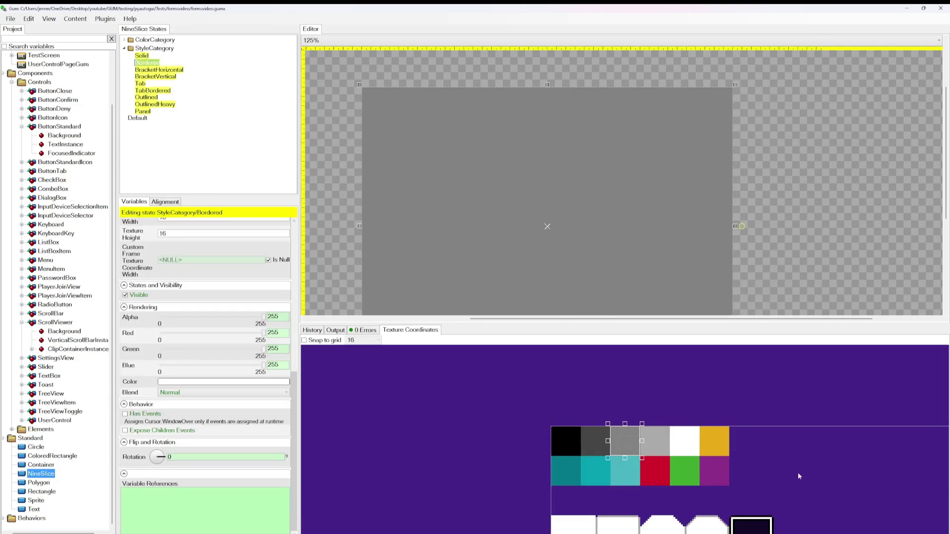
Move the Bordered state's texture region onto the hollow heavy white frame, sized about 22 by 22.
drag(797, 476, 675, 412)
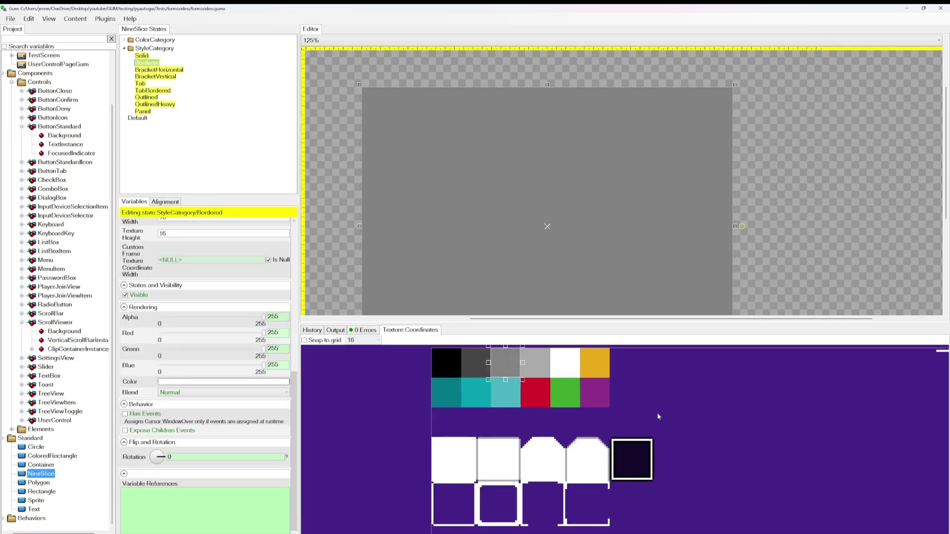
drag(512, 364, 522, 528)
drag(750, 271, 760, 205)
Inspect the edges of the Show Toast button and neighboring controls on DemoScreenGum with the hollow frame texture.
scroll(54, 99, up, 2)
click(52, 64)
drag(800, 89, 746, 197)
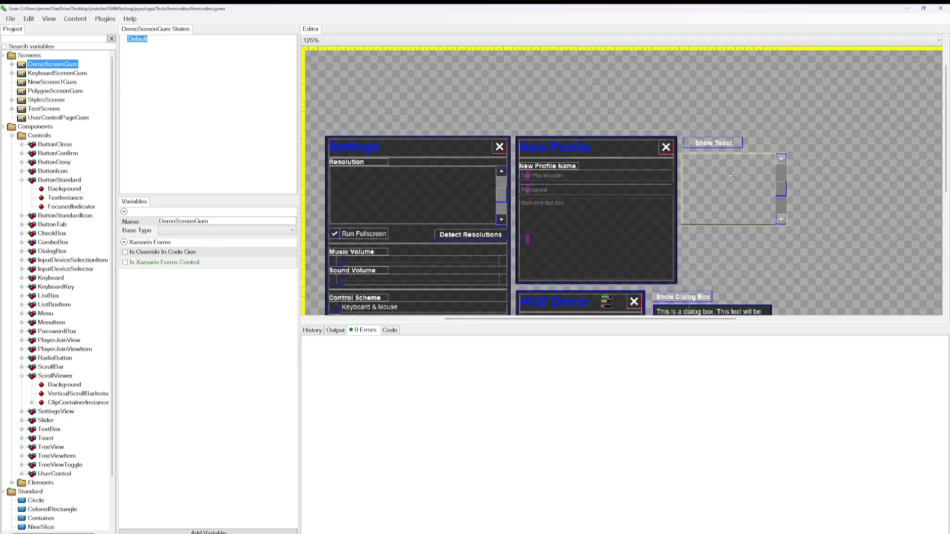
scroll(720, 151, up, 1)
scroll(720, 152, up, 4)
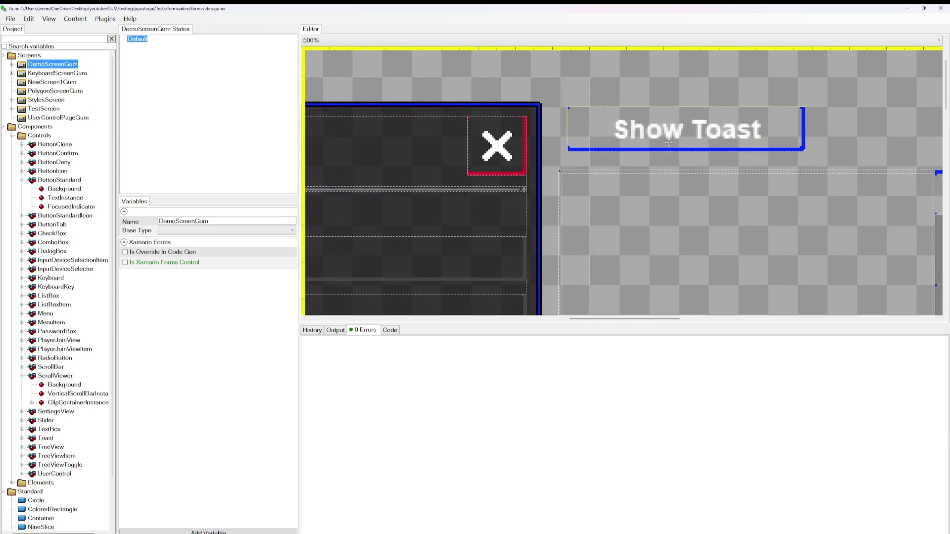
scroll(691, 97, down, 3)
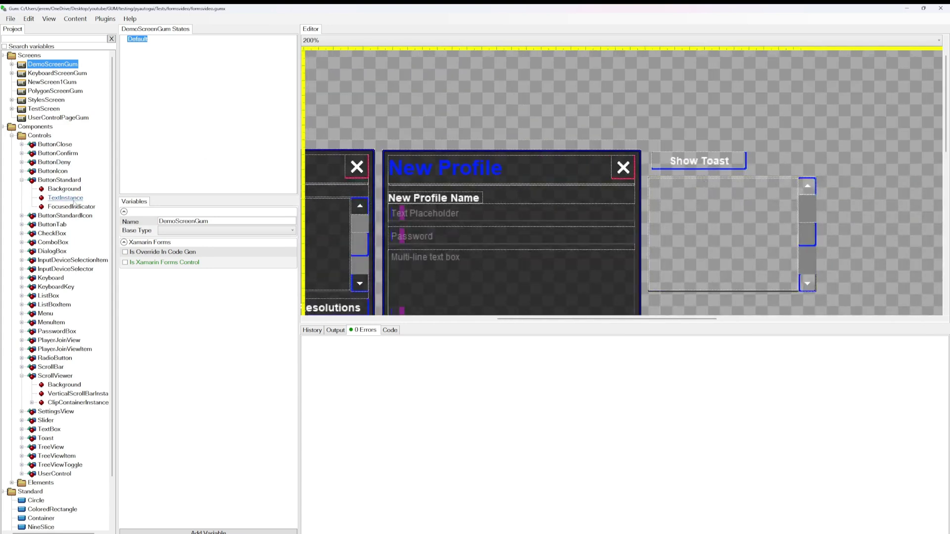
Move NineSlice's Bordered texture region onto the dark square with black and white borders, sized 24 by 24.
click(41, 527)
mouse_move(623, 431)
mouse_down()
mouse_move(629, 443)
mouse_move(619, 445)
mouse_up()
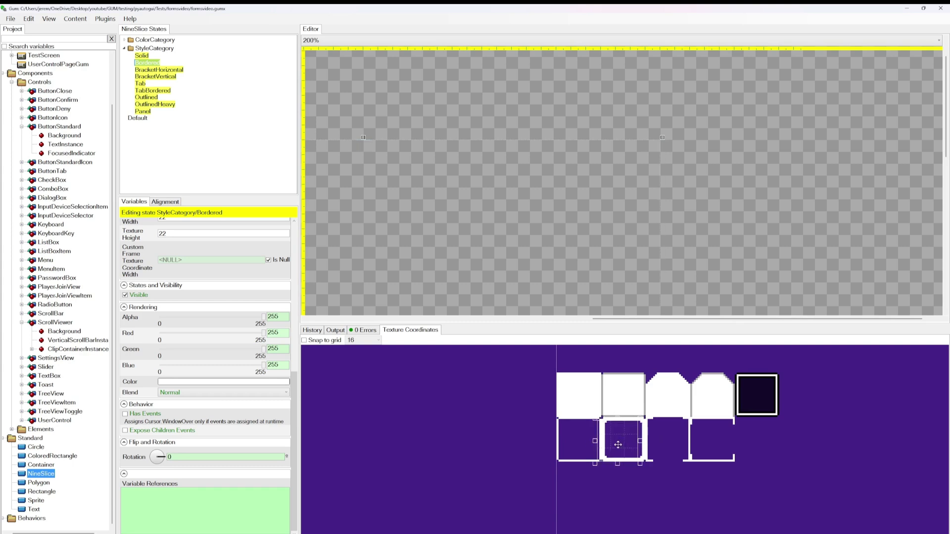
drag(618, 444, 758, 397)
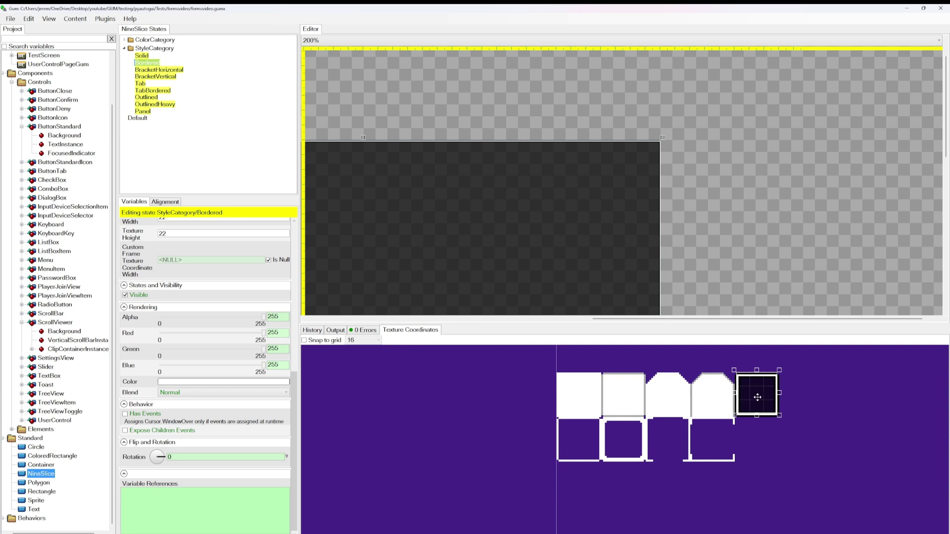
scroll(758, 397, up, 3)
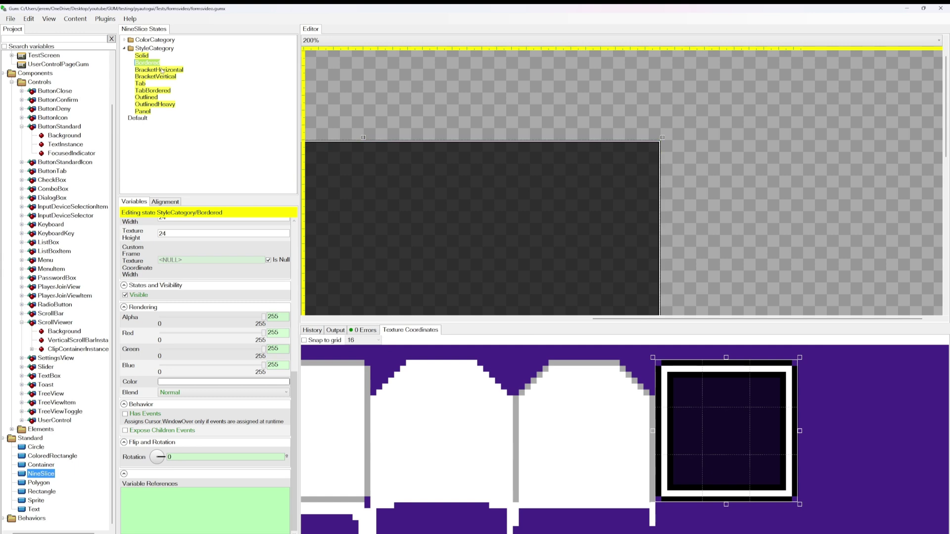
Inspect the Show Toast button, text boxes and scroll bars on DemoScreenGum with the dark bordered texture.
scroll(55, 99, up, 2)
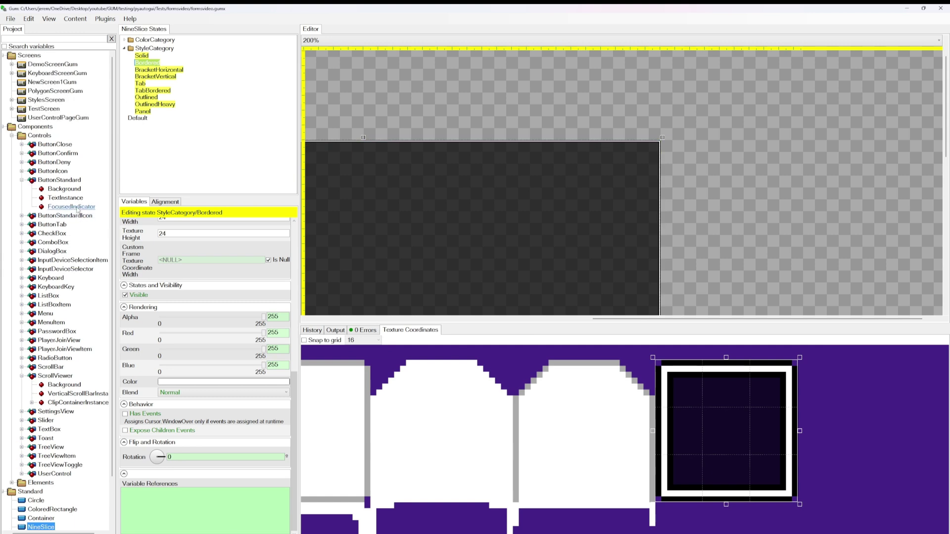
click(53, 64)
scroll(838, 207, down, 2)
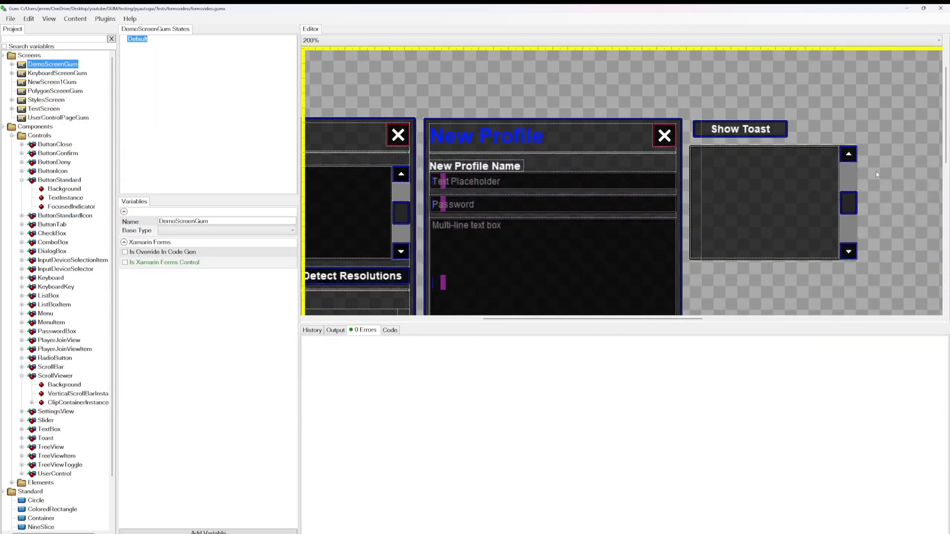
scroll(765, 285, down, 1)
scroll(808, 129, up, 5)
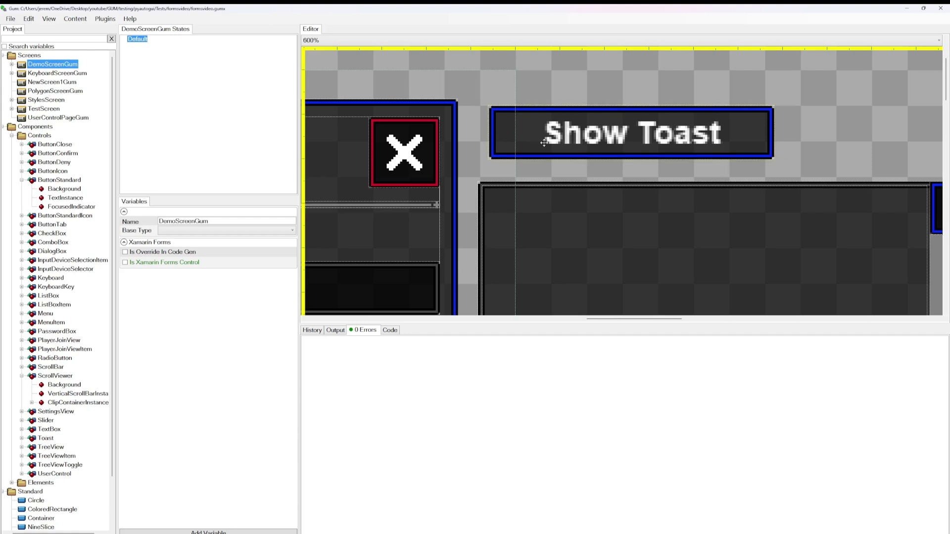
scroll(532, 151, down, 3)
scroll(543, 166, down, 4)
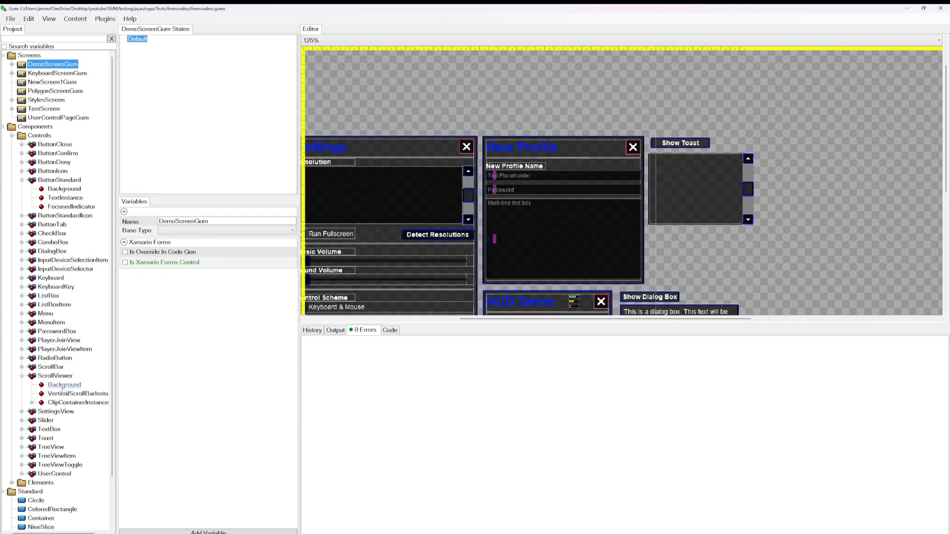
Examine the NineSlice Bordered state's texture region alongside the other frame shapes and color swatches in the texture.
scroll(74, 425, down, 2)
click(41, 474)
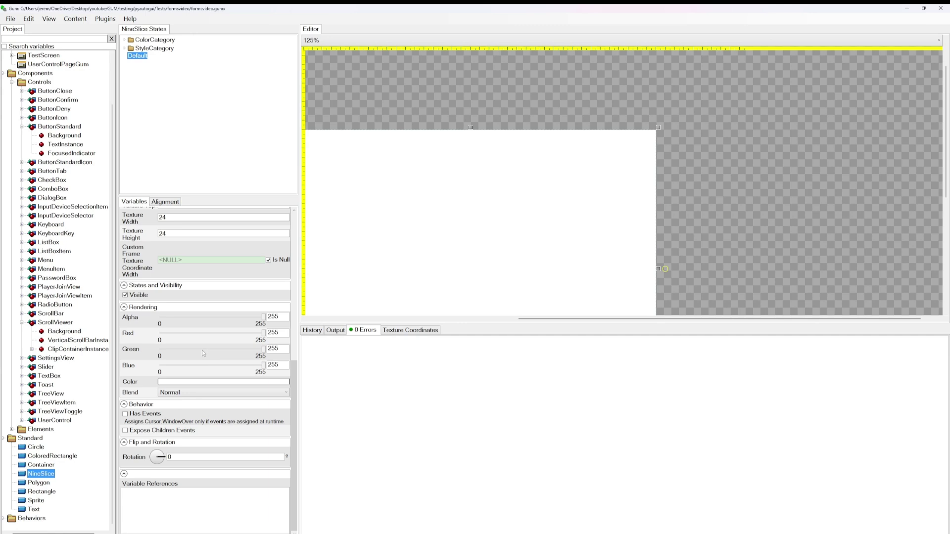
click(124, 48)
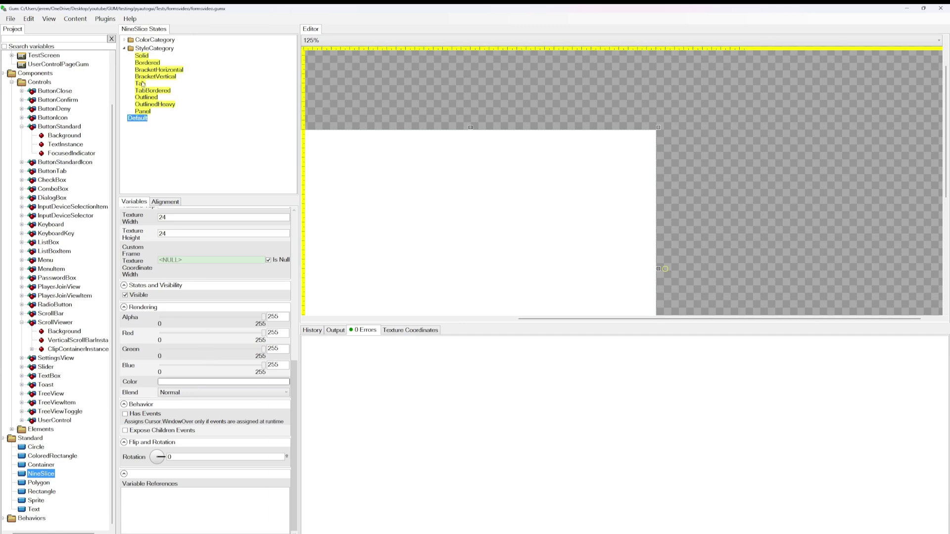
click(145, 63)
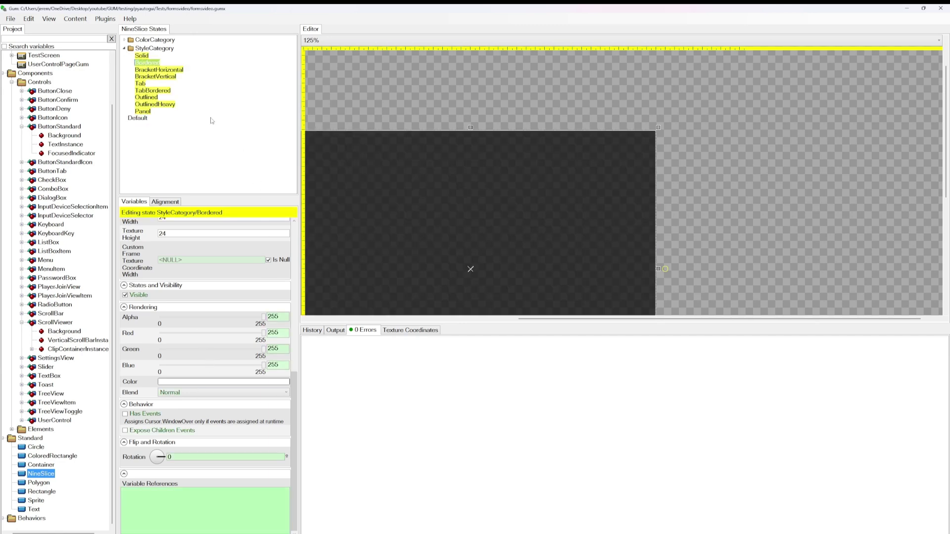
click(410, 330)
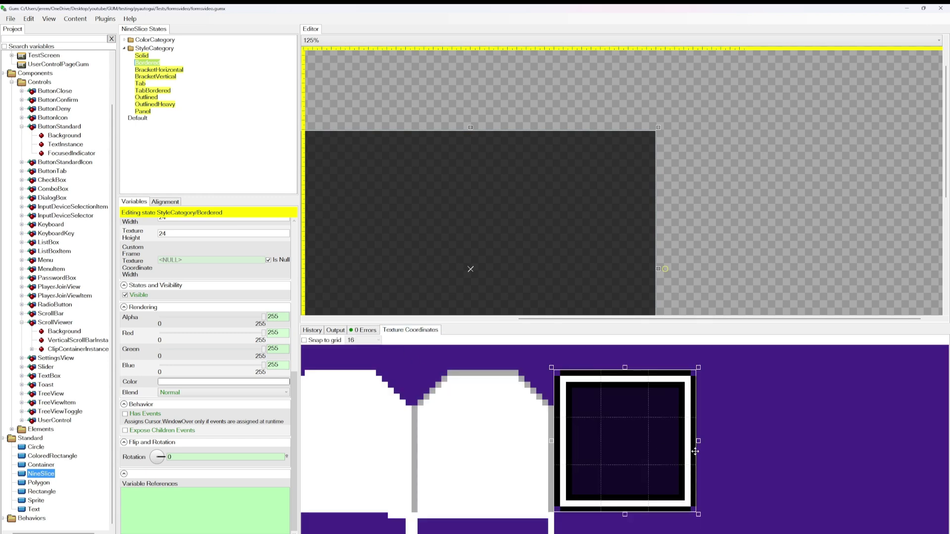
scroll(688, 450, down, 3)
scroll(700, 446, up, 2)
drag(741, 459, 593, 401)
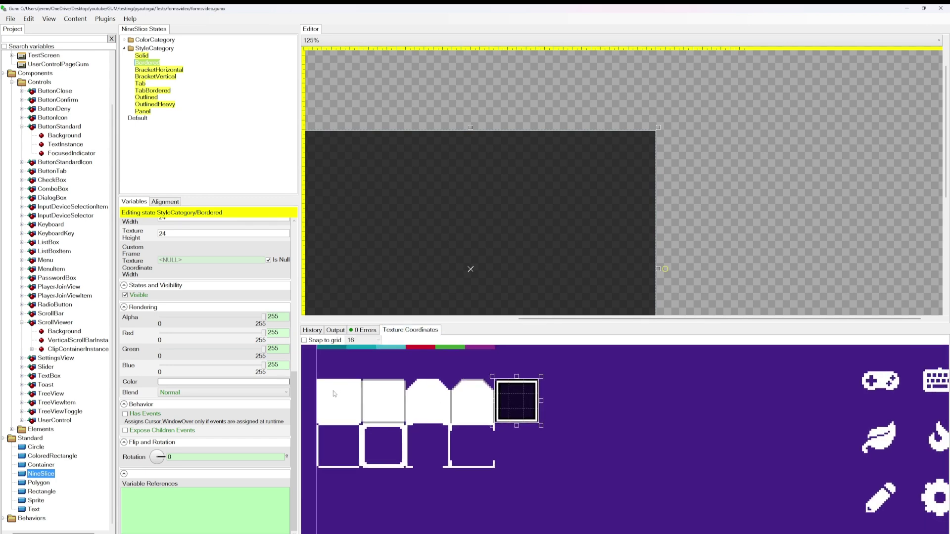
drag(517, 400, 587, 408)
key(ctrl+z)
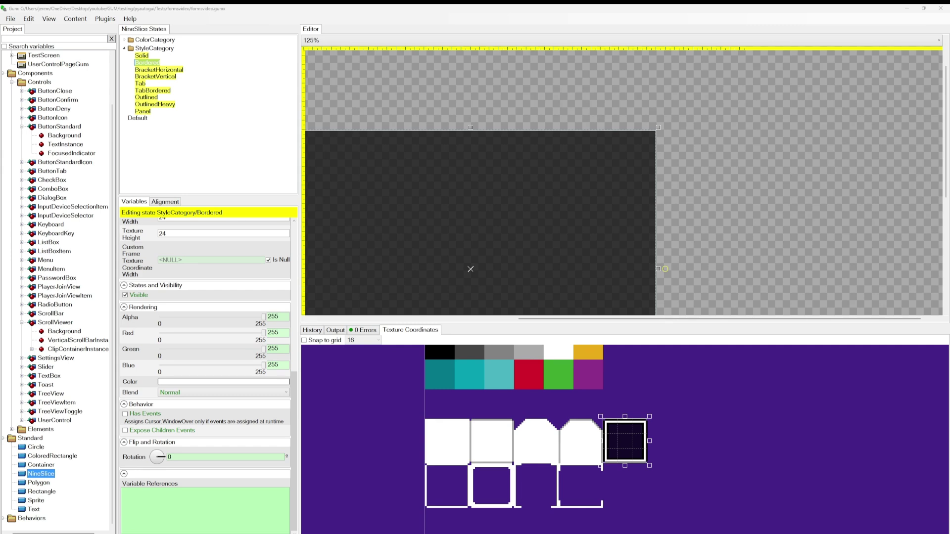
Add a new state named Caution to NineSlice's StyleCategory.
right_click(159, 48)
click(177, 54)
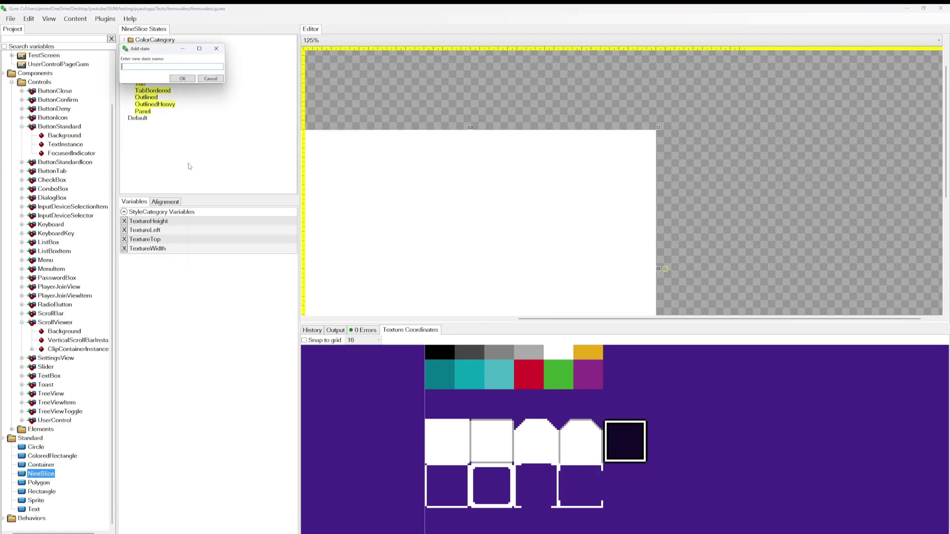
text(Caution)
key(Return)
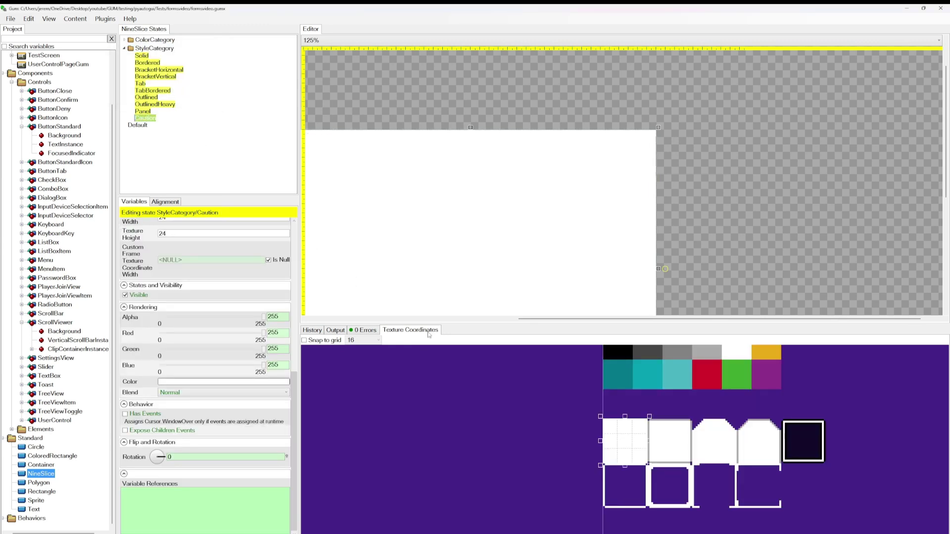
Place the Caution state's texture region over the diagonal stripes at the bottom of the texture, 80 wide by 32 high.
scroll(514, 418, down, 4)
drag(602, 424, 587, 371)
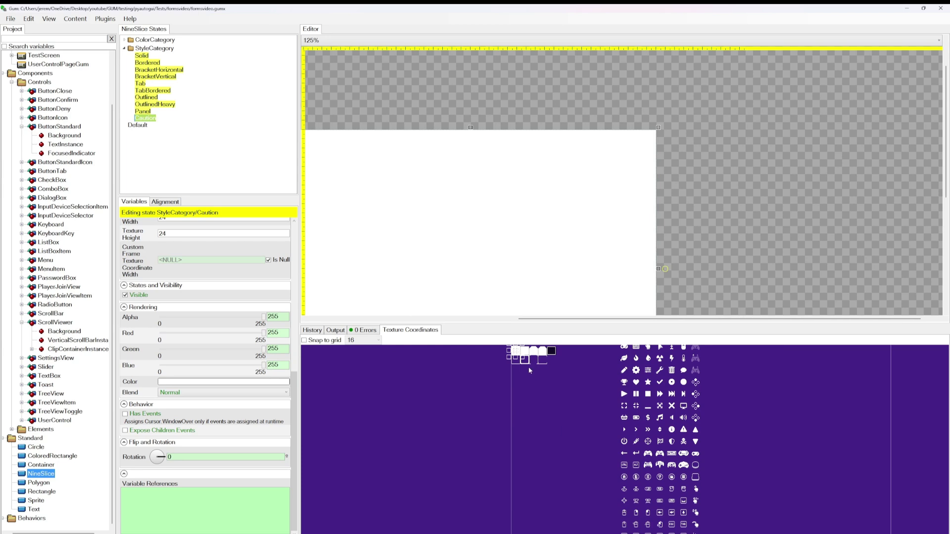
drag(516, 355, 534, 456)
drag(582, 477, 564, 432)
scroll(580, 419, up, 2)
scroll(581, 419, up, 1)
drag(440, 375, 499, 476)
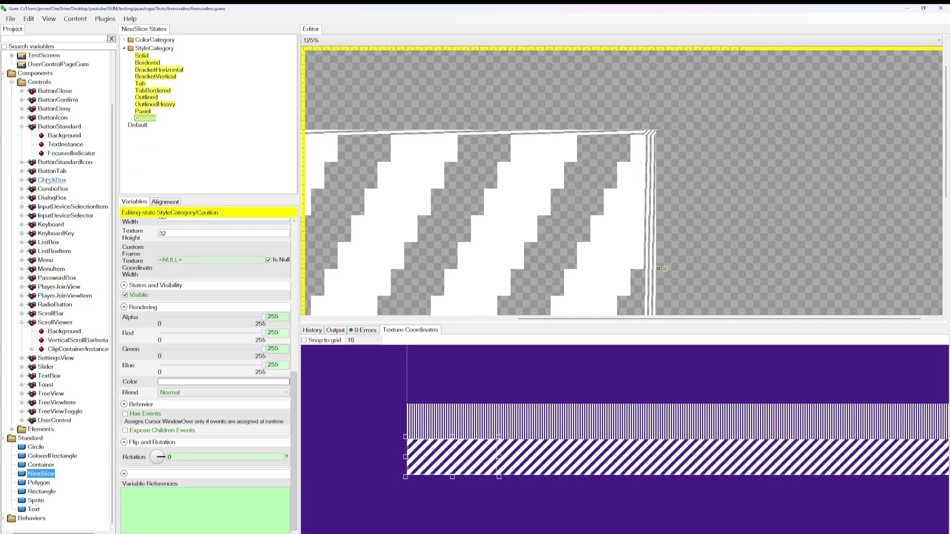
Set the Style Category State of the PasswordBox's Background to Caution and inspect the striped box up close.
scroll(48, 181, up, 2)
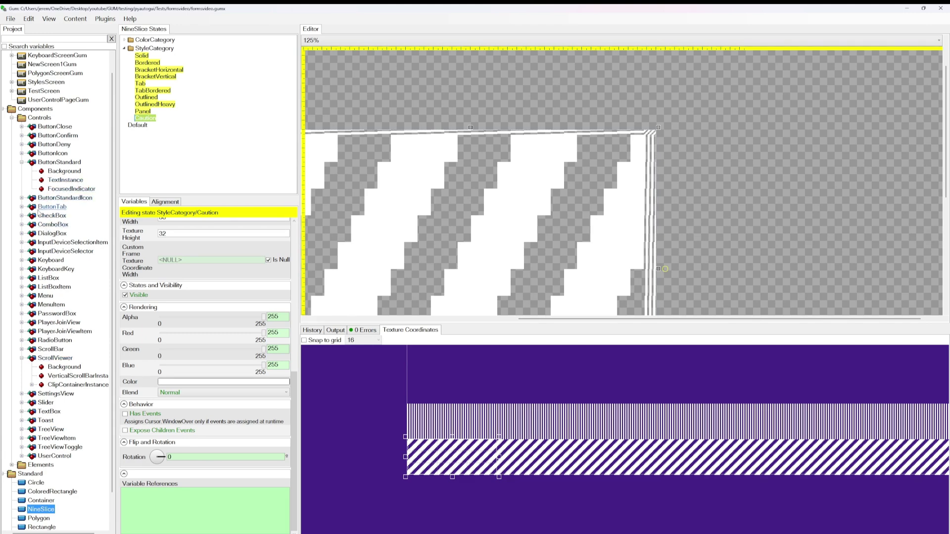
click(54, 313)
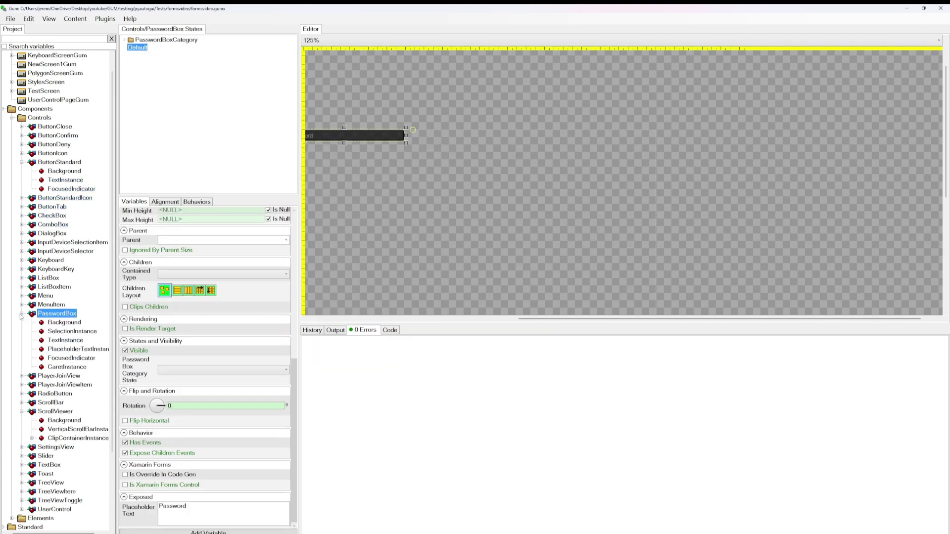
click(66, 324)
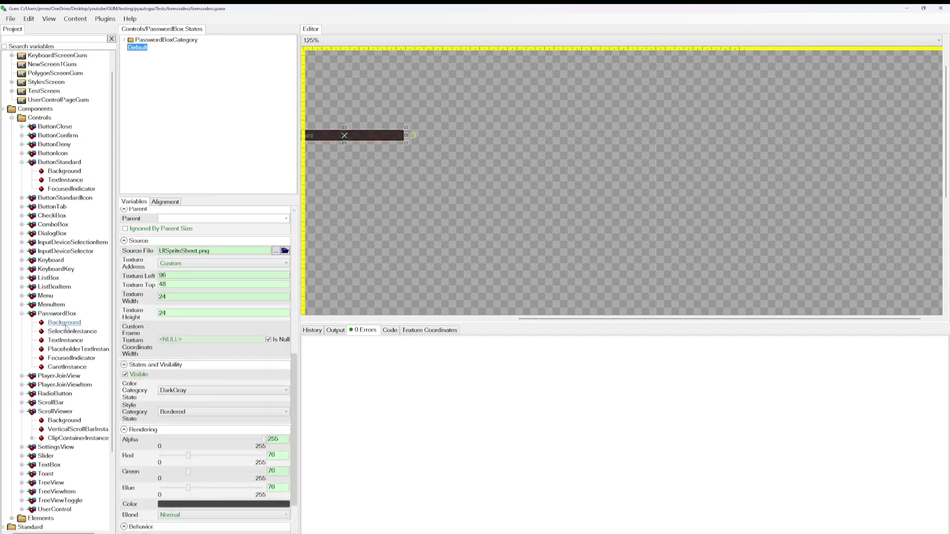
scroll(182, 419, down, 1)
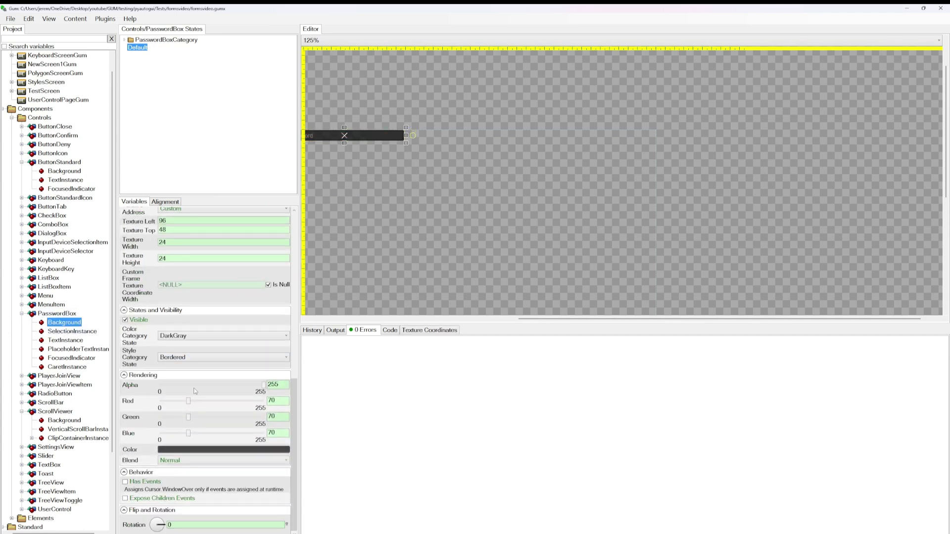
click(198, 359)
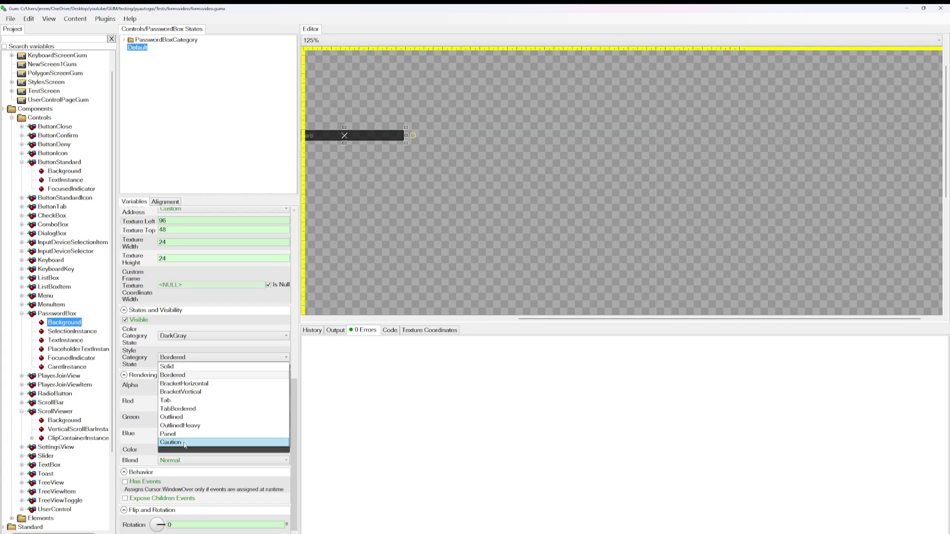
click(184, 442)
scroll(388, 210, up, 5)
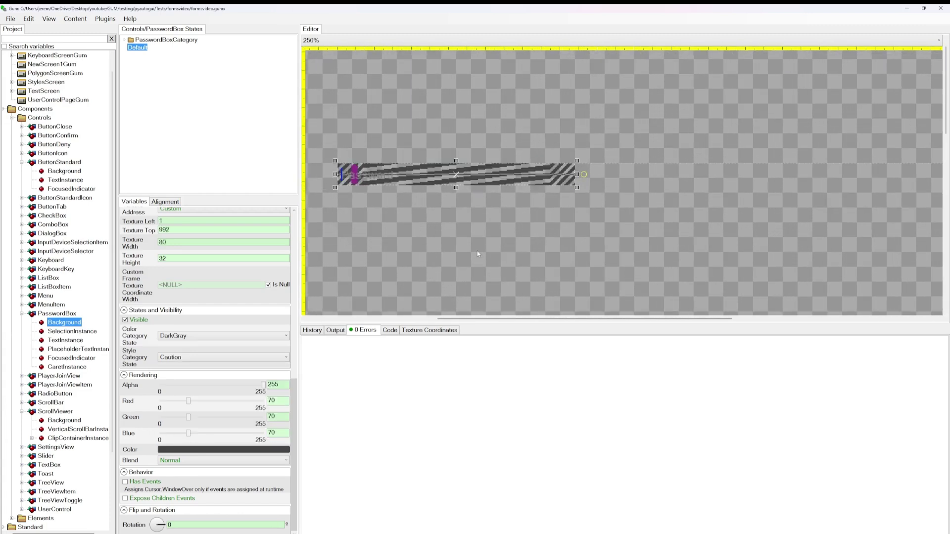
scroll(482, 257, up, 3)
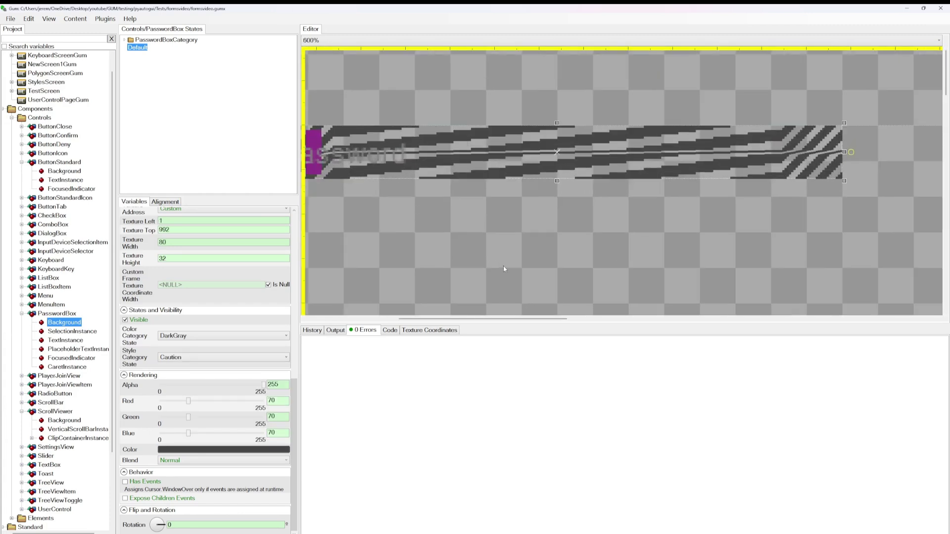
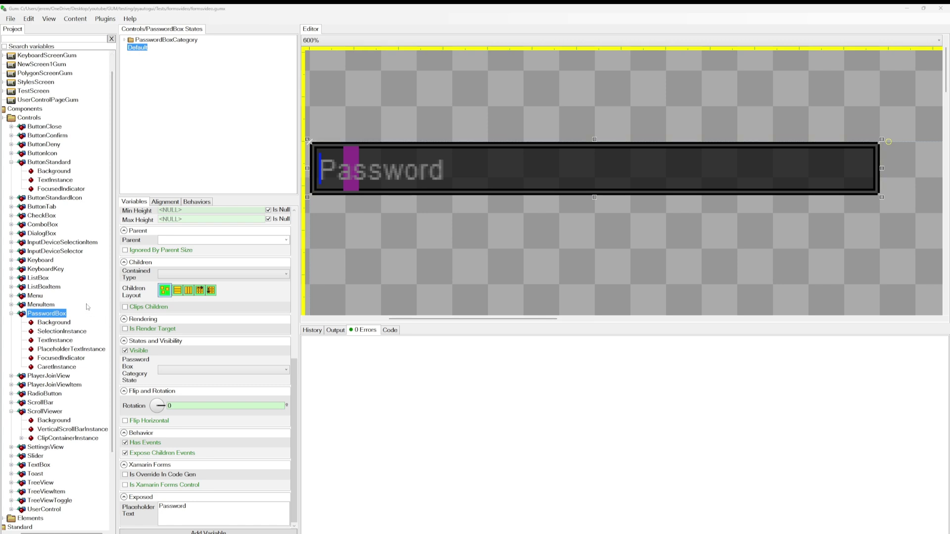
Show the Circle standard's file location, go up to the formsvideo project folder and open UISpriteSheet.png in Paint.
scroll(86, 309, down, 3)
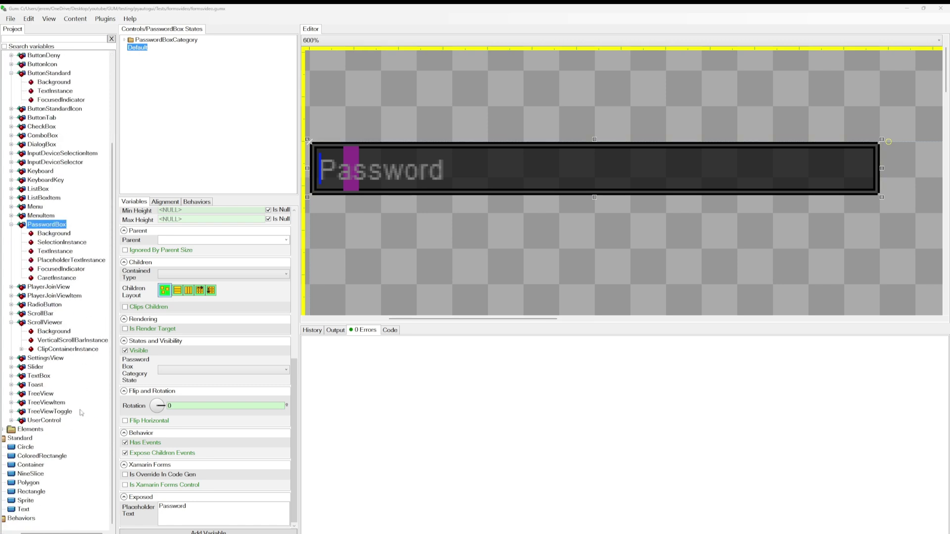
right_click(25, 447)
click(62, 451)
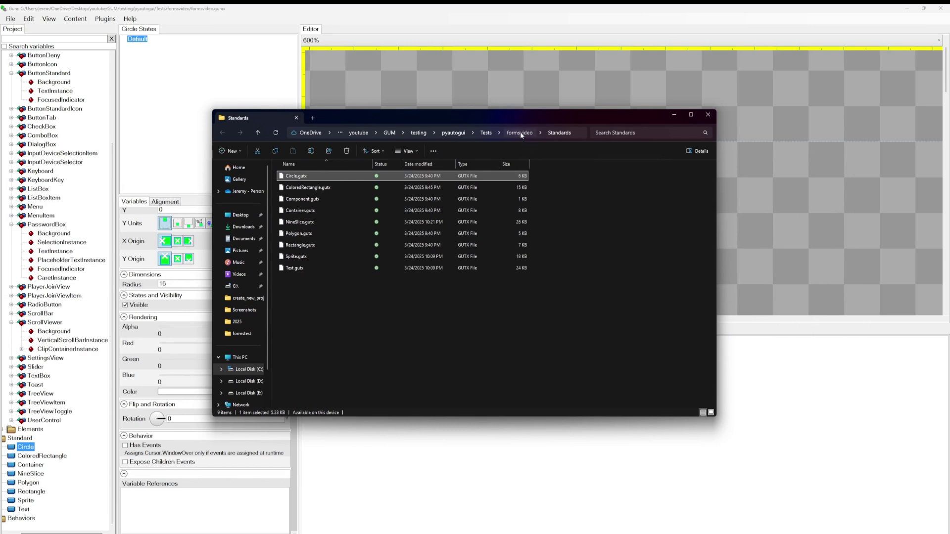
click(520, 132)
click(364, 290)
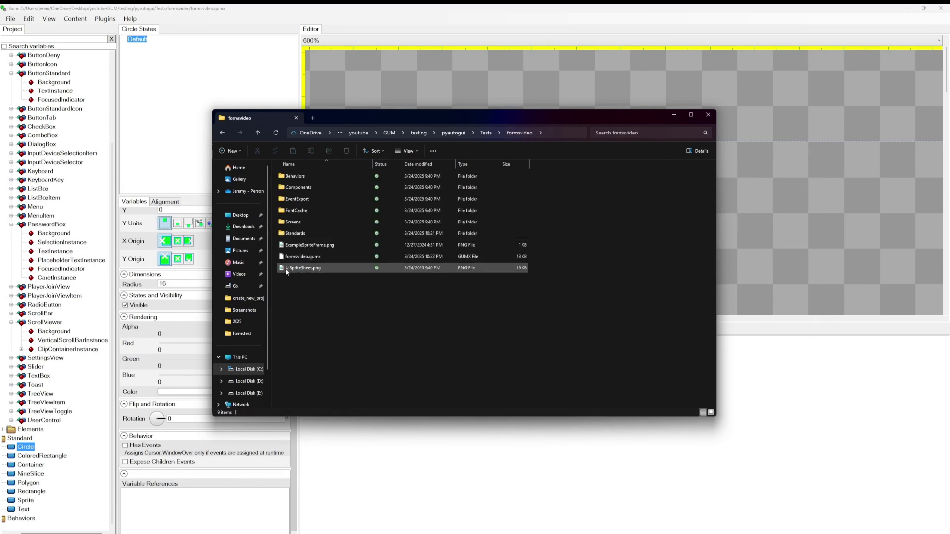
double_click(305, 268)
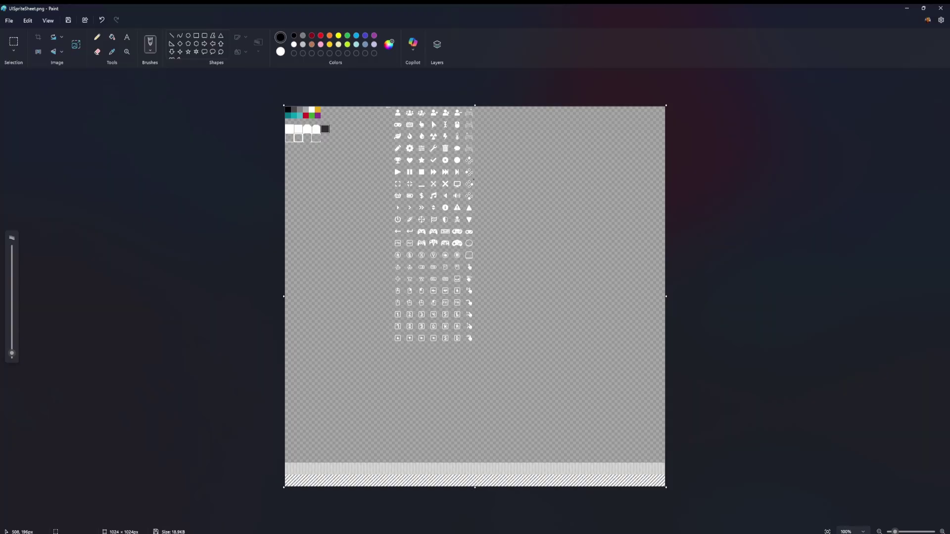
Draw a black X with the Pencil across the solid white square below the color swatches.
scroll(308, 124, up, 7)
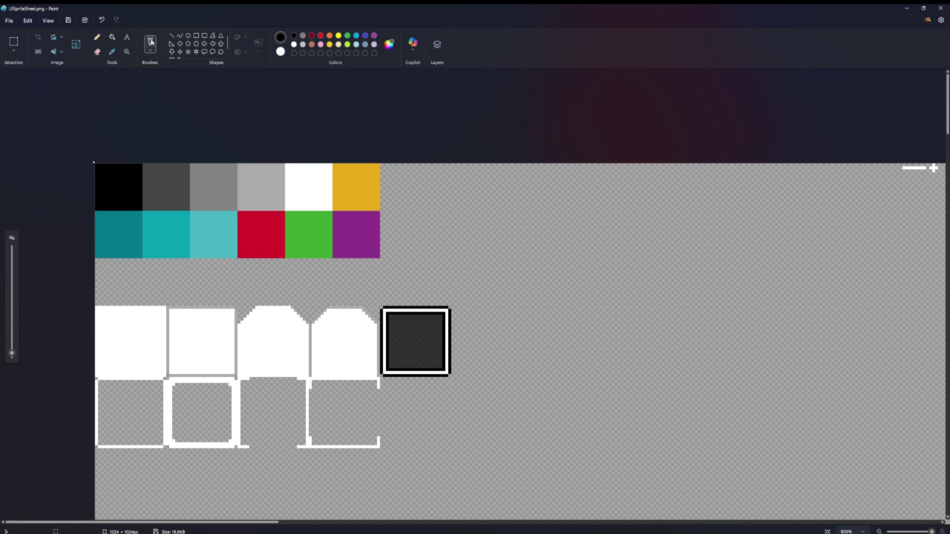
click(97, 37)
drag(96, 307, 167, 385)
drag(165, 308, 99, 374)
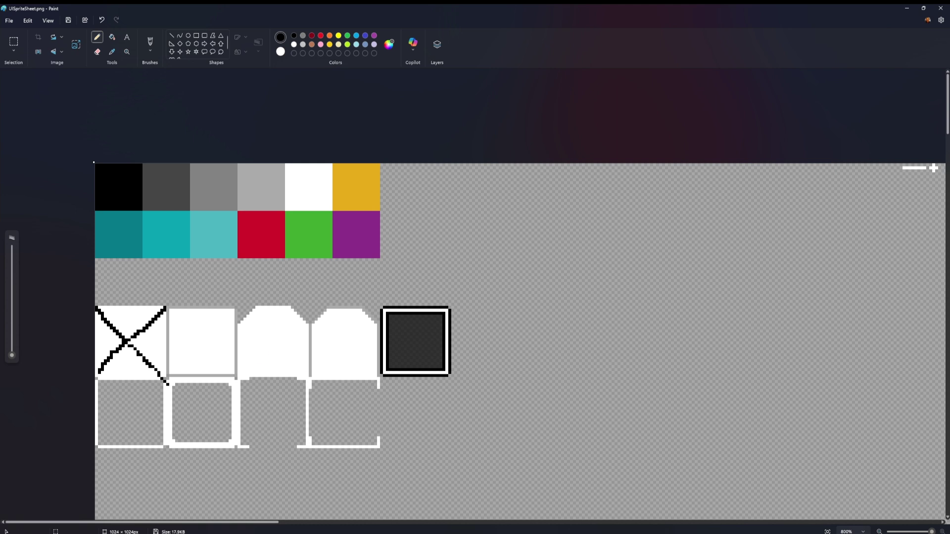
Switch to Gum and move NineSlice's Bordered texture region onto the solid white square, keeping it 24 by 24.
key(alt+Tab)
drag(889, 139, 792, 206)
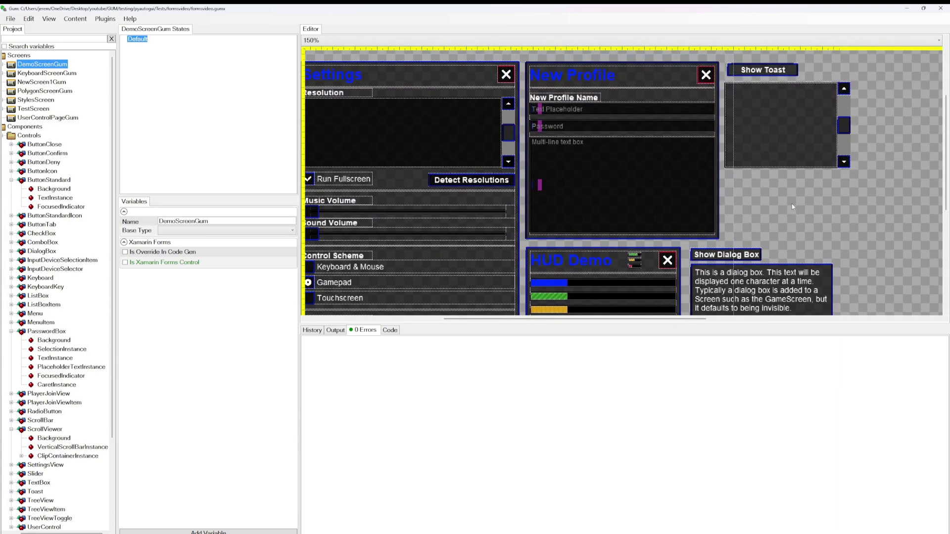
scroll(106, 361, down, 4)
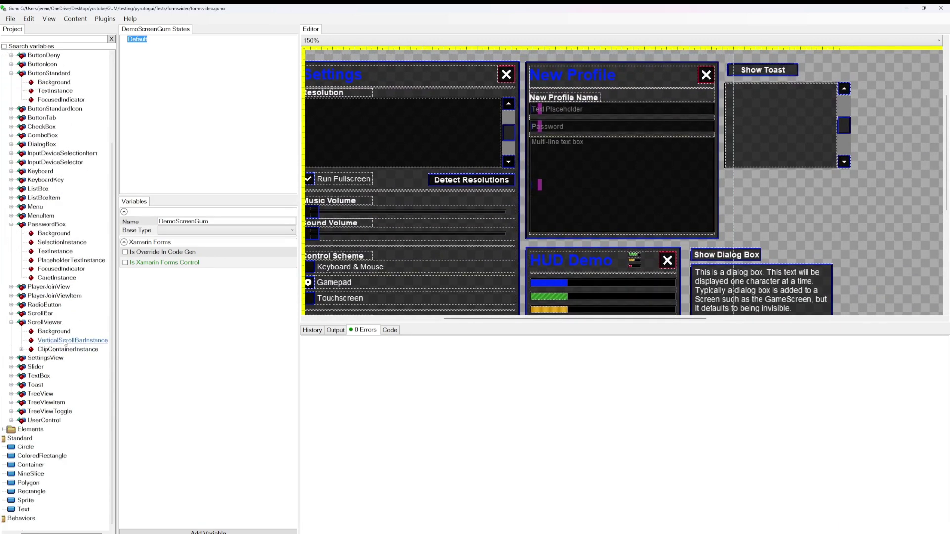
click(30, 474)
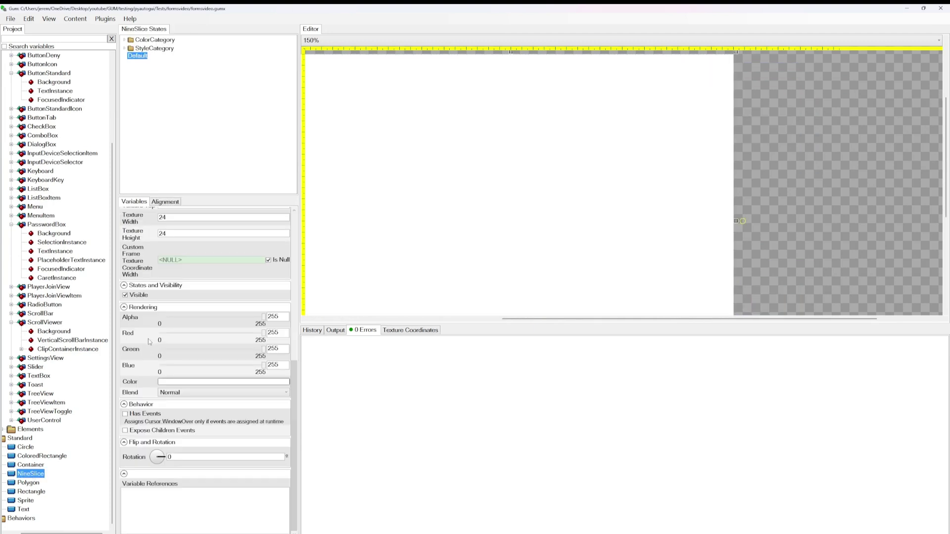
click(124, 48)
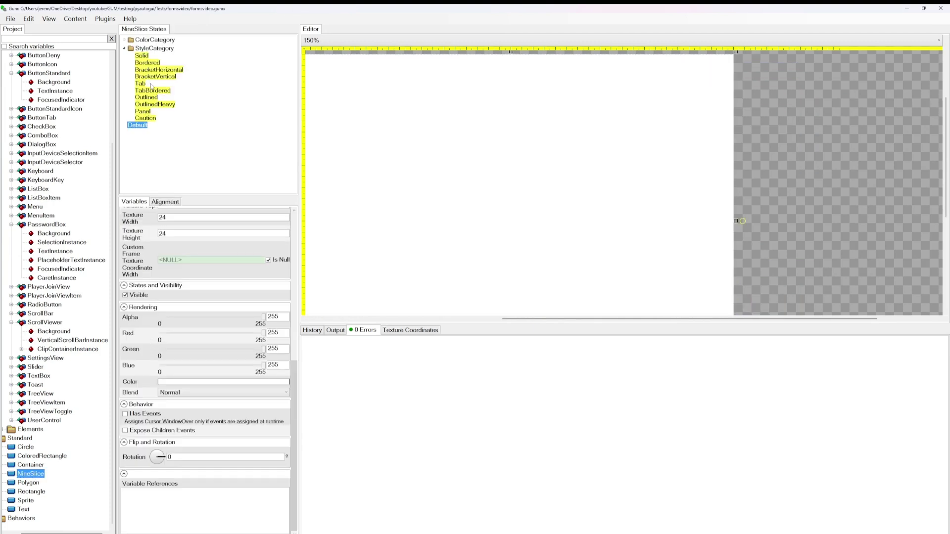
click(148, 63)
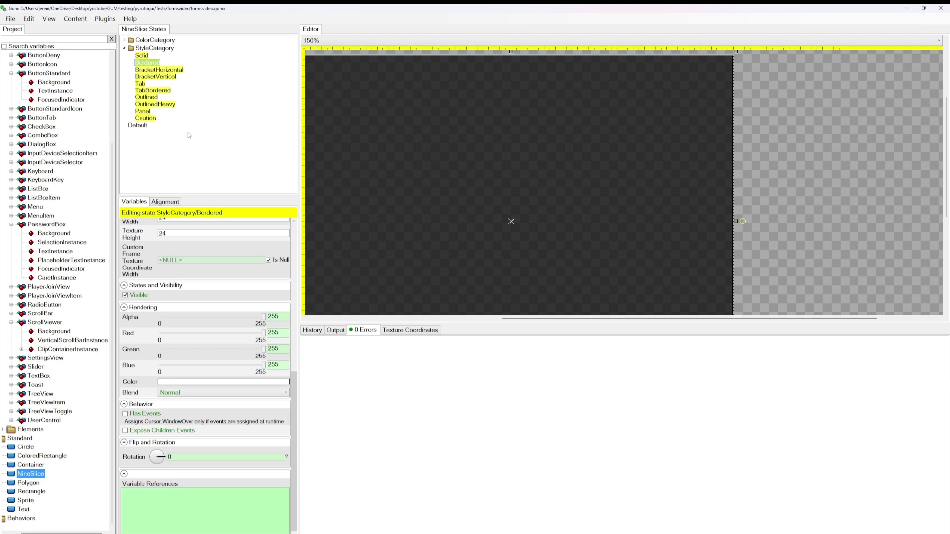
click(401, 330)
drag(625, 440, 521, 442)
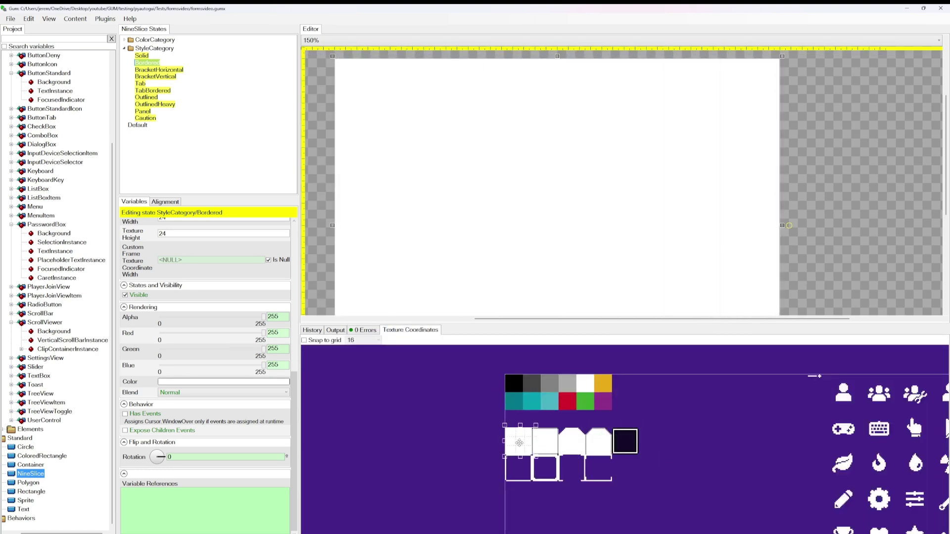
scroll(553, 449, up, 3)
drag(438, 436, 431, 435)
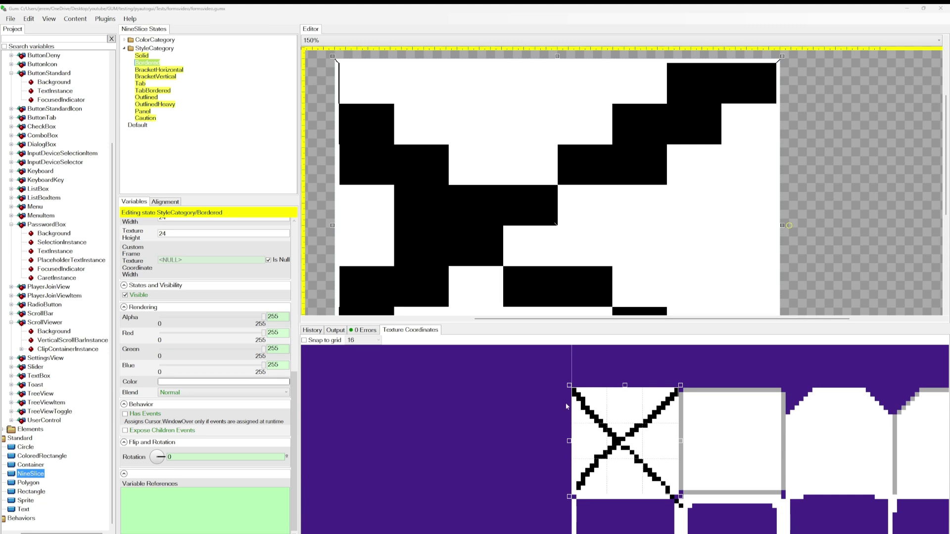
Inspect the controls on DemoScreenGum with the X-marked texture.
scroll(54, 217, up, 4)
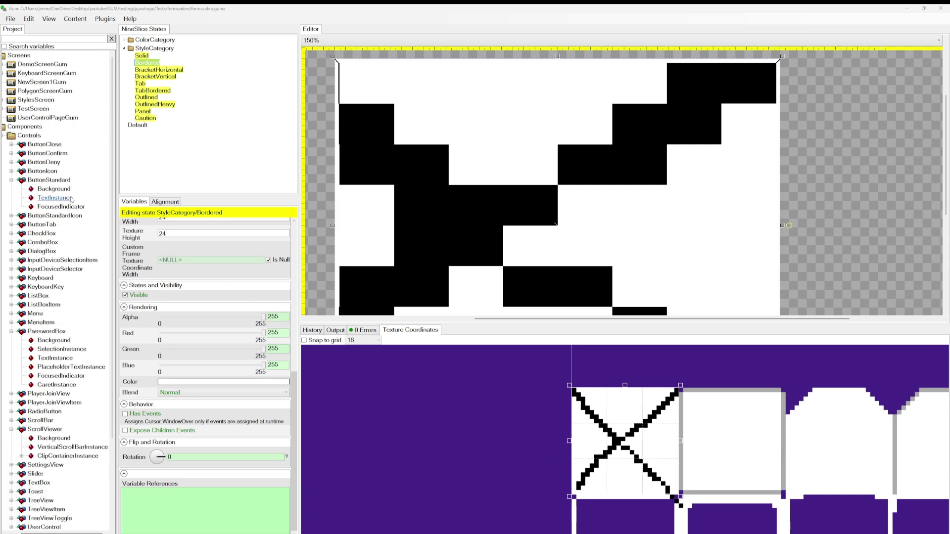
click(42, 64)
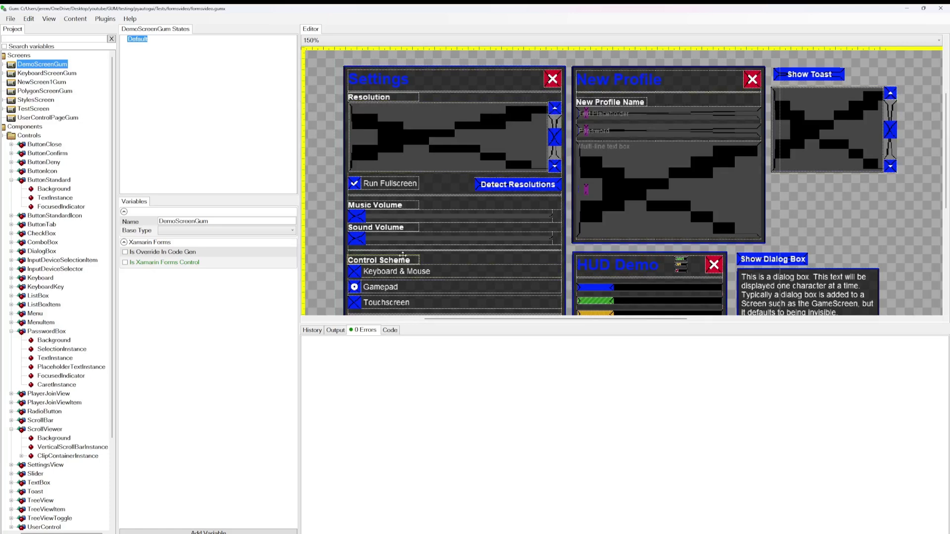
drag(843, 242, 803, 256)
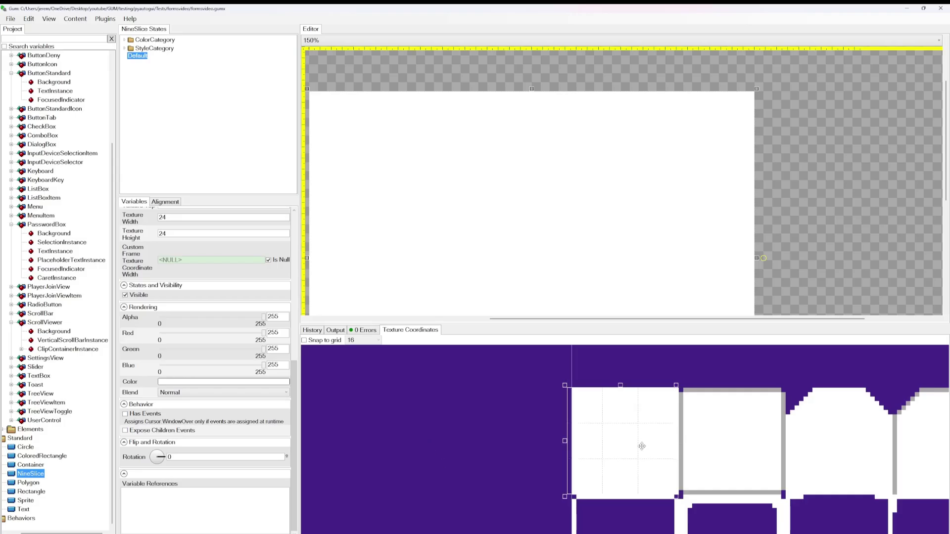
Align NineSlice's Default texture region with the solid white square and move the Bordered state's region onto the gray-edged white square.
mouse_move(642, 446)
mouse_down()
mouse_move(753, 449)
mouse_move(644, 449)
mouse_up()
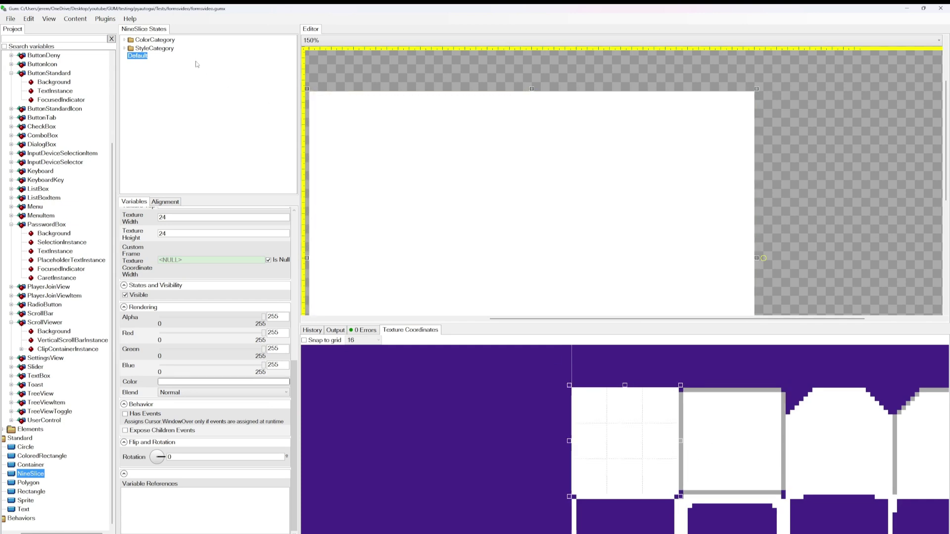
click(125, 48)
click(148, 63)
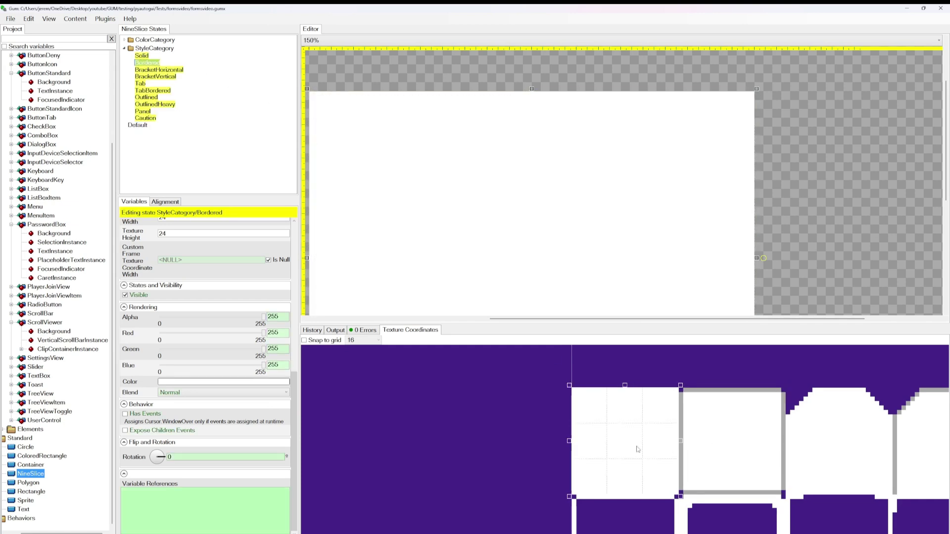
drag(657, 457, 765, 456)
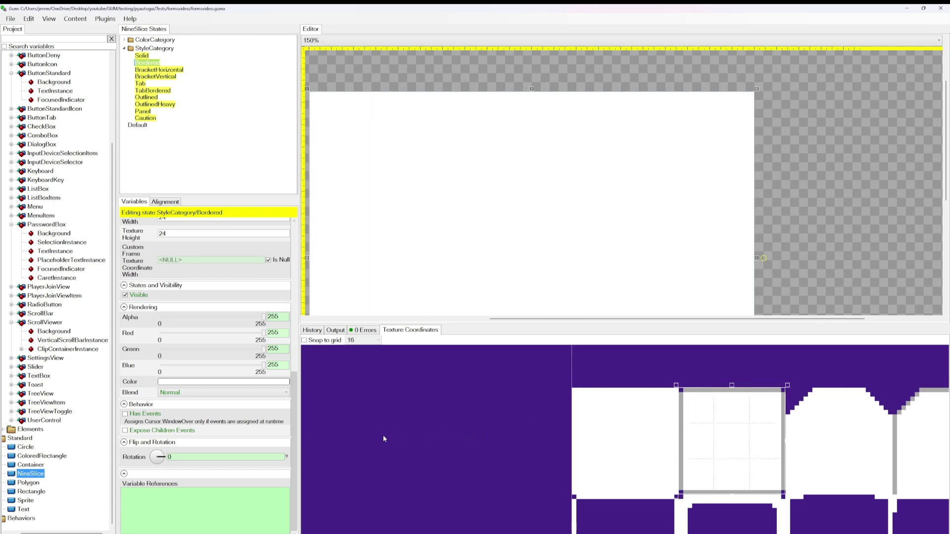
key(alt+Tab)
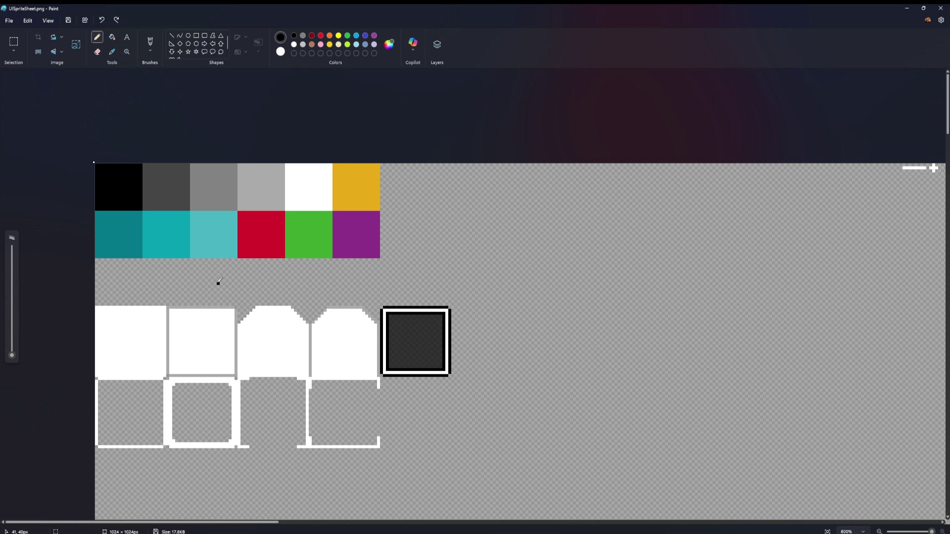
mouse_move(102, 451)
mouse_down()
mouse_move(110, 494)
mouse_move(132, 456)
mouse_move(126, 480)
mouse_up()
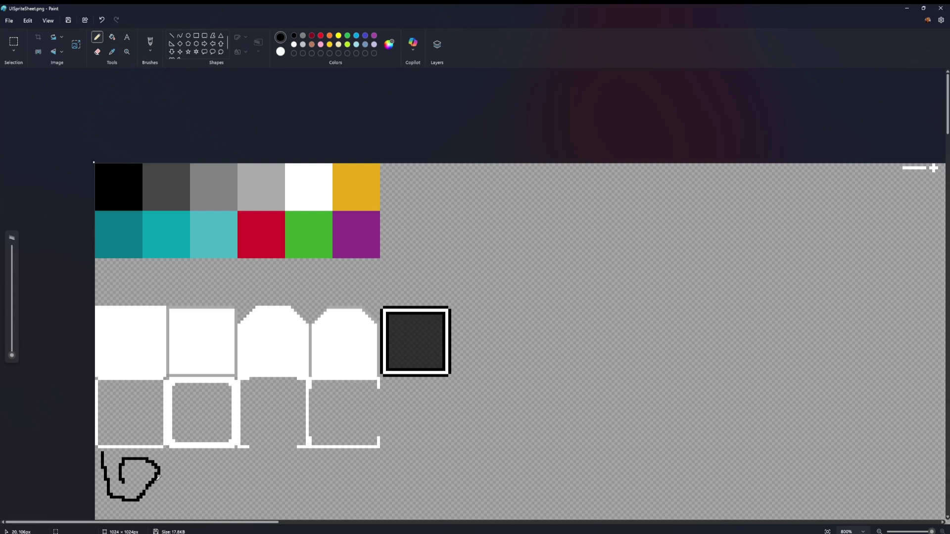
key(ctrl+z)
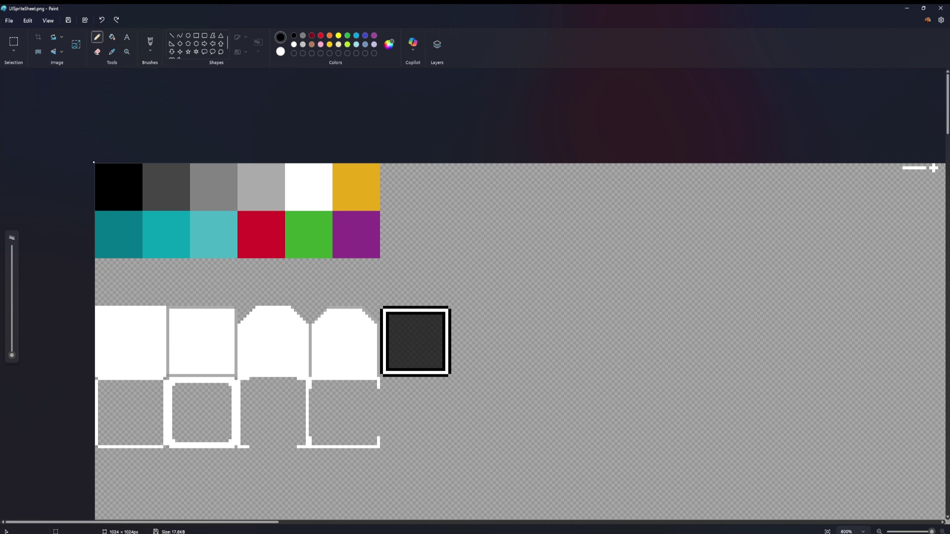
Switch to the browser, filter Kenney's assets to the UI category and open UI Pack - Pixel Adventure.
key(alt+Tab)
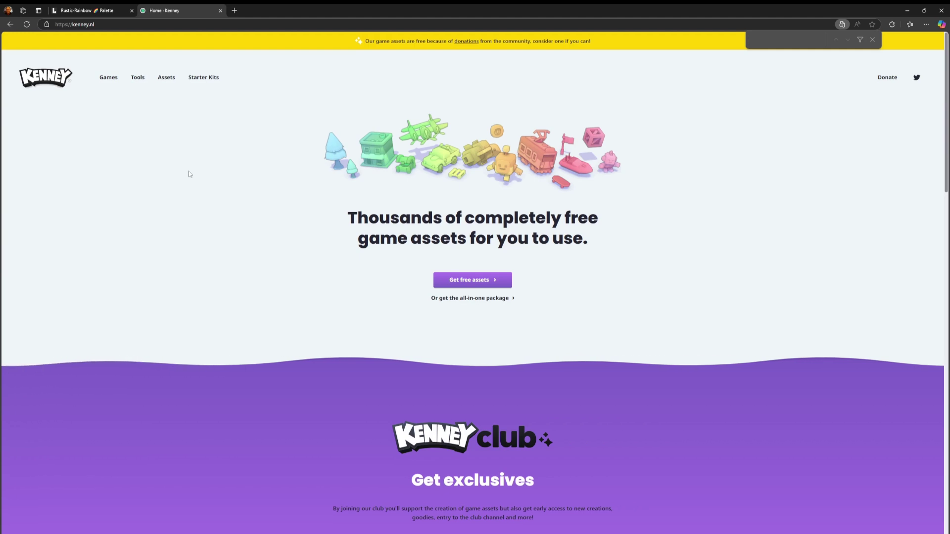
click(167, 78)
click(450, 133)
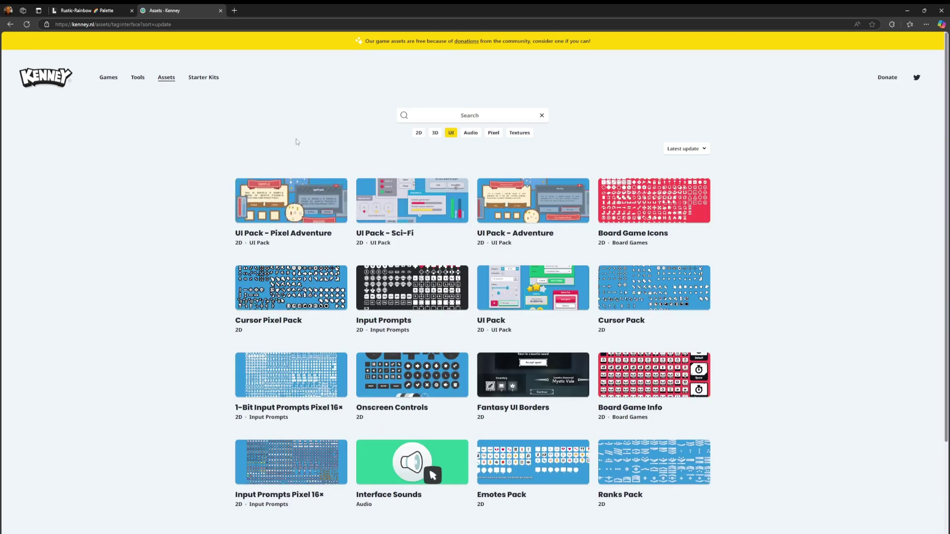
click(310, 199)
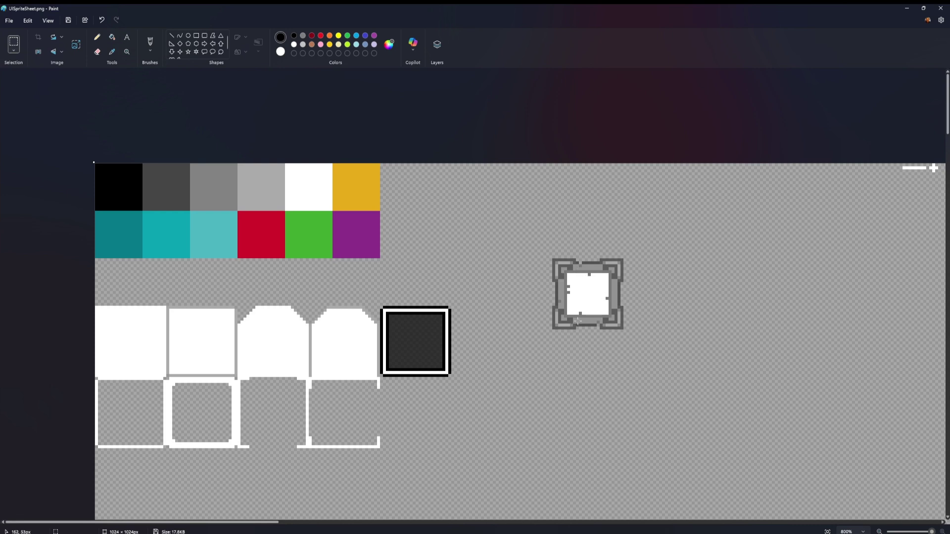
Switch to Paint, delete the gray-edged white square and move the pasted ornate frame texture into its place.
drag(166, 307, 239, 375)
key(Delete)
drag(535, 241, 664, 366)
drag(622, 317, 236, 364)
click(555, 350)
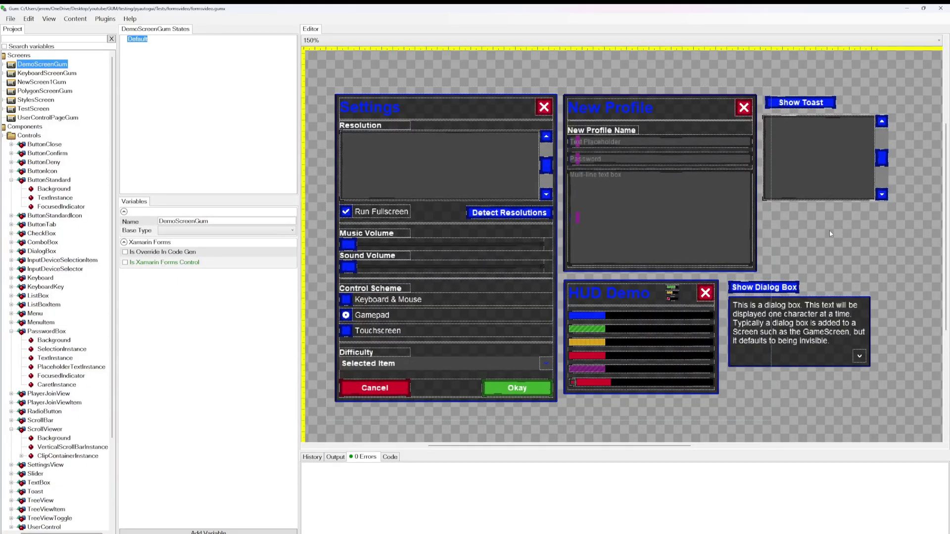
Switch to Gum and inspect the ornate frame on DemoScreenGum's Show Toast button and the scrollable box below it.
scroll(829, 231, right, 3)
scroll(739, 124, up, 2)
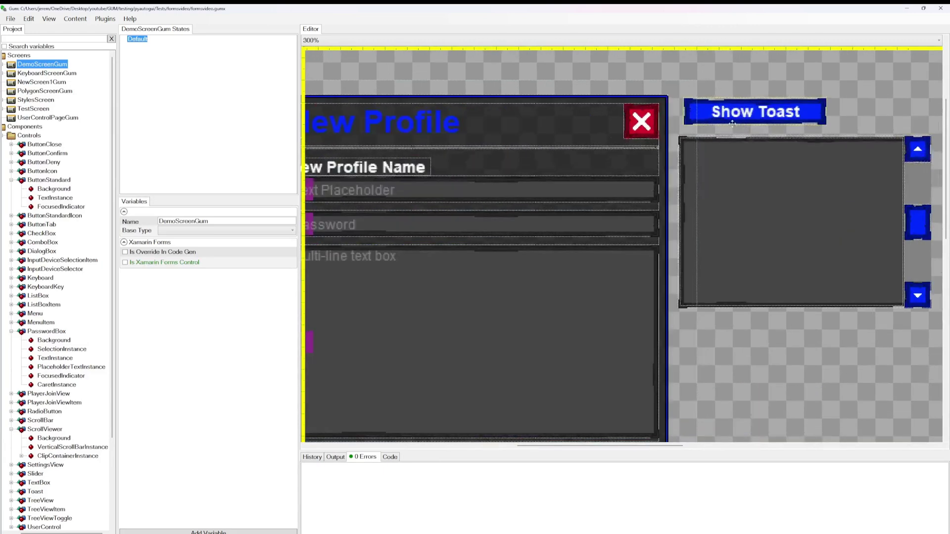
scroll(739, 124, up, 2)
drag(931, 123, 784, 268)
scroll(785, 268, up, 1)
scroll(615, 232, up, 2)
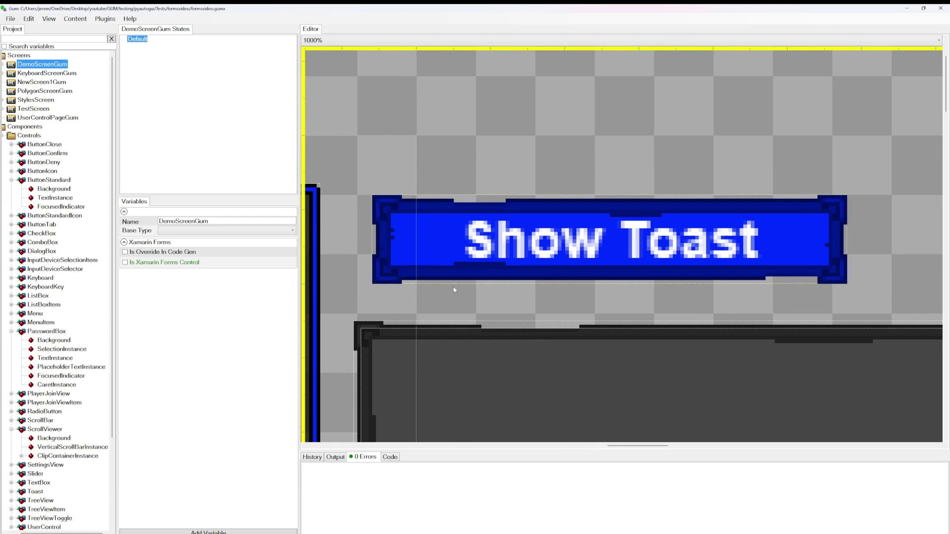
scroll(445, 294, down, 5)
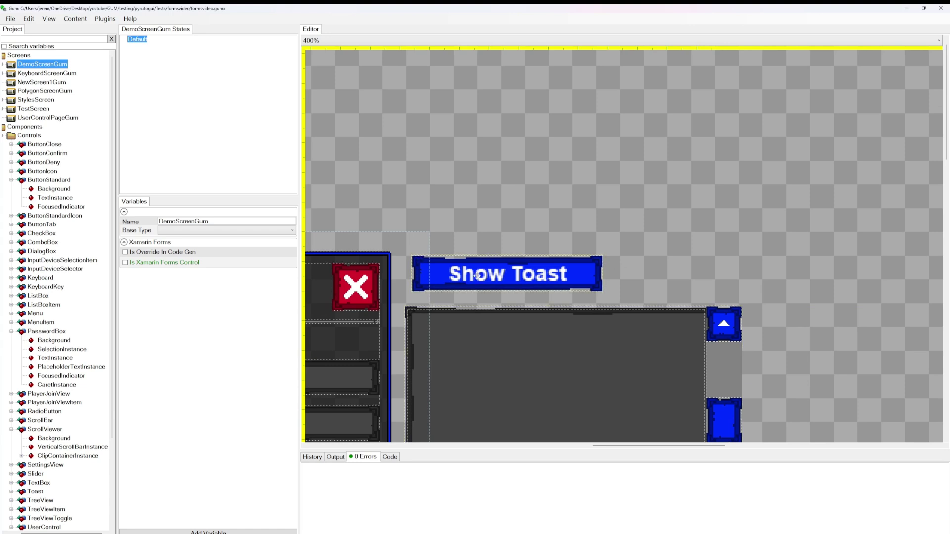
drag(844, 399, 714, 235)
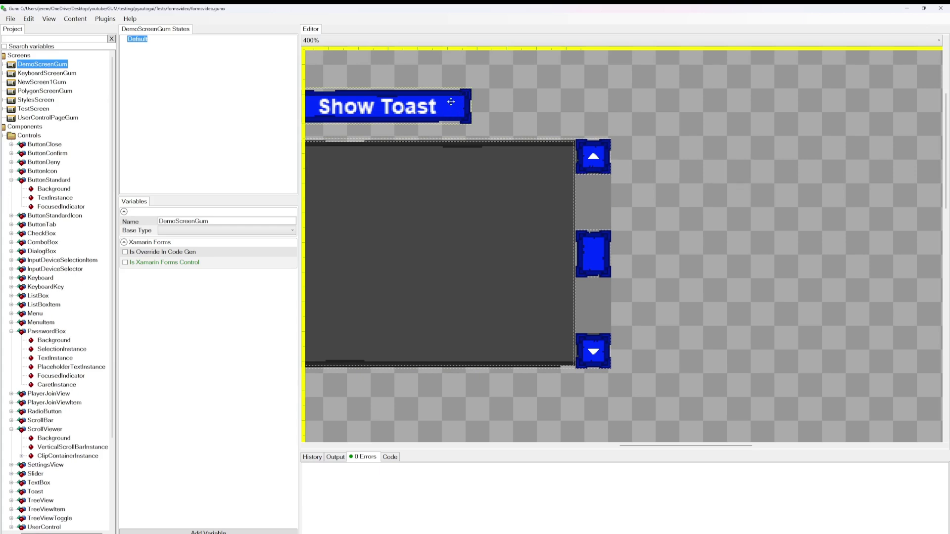
scroll(658, 317, down, 1)
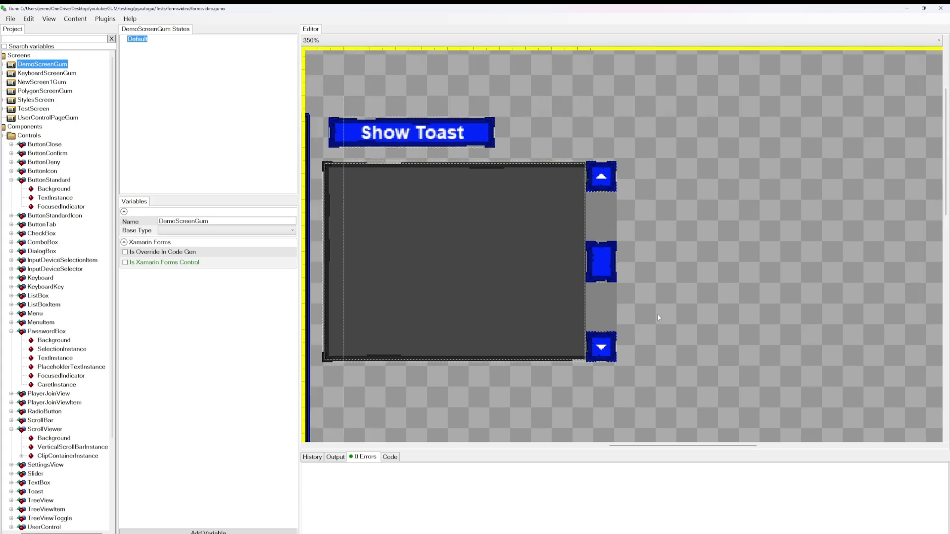
Examine the new frame texture on the Settings window's controls, especially the Control Scheme radio buttons.
mouse_move(456, 395)
mouse_down()
mouse_move(536, 392)
mouse_move(756, 241)
mouse_move(749, 216)
mouse_up()
mouse_move(585, 393)
mouse_down()
mouse_move(643, 284)
mouse_move(779, 212)
mouse_up()
drag(572, 213, 751, 179)
scroll(750, 179, down, 1)
drag(521, 436, 655, 397)
mouse_move(504, 407)
mouse_down()
mouse_move(633, 410)
mouse_move(590, 423)
mouse_up()
scroll(395, 294, down, 1)
scroll(435, 260, up, 5)
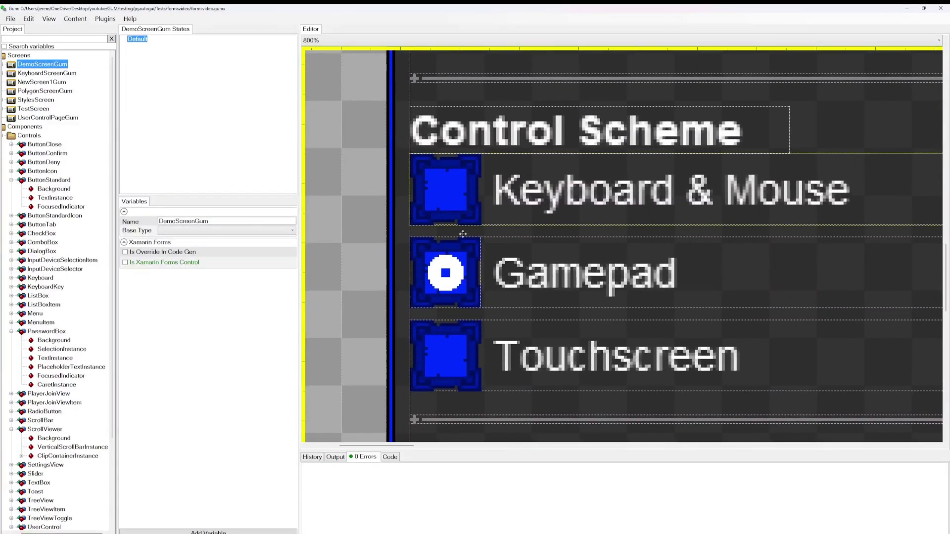
scroll(369, 242, down, 7)
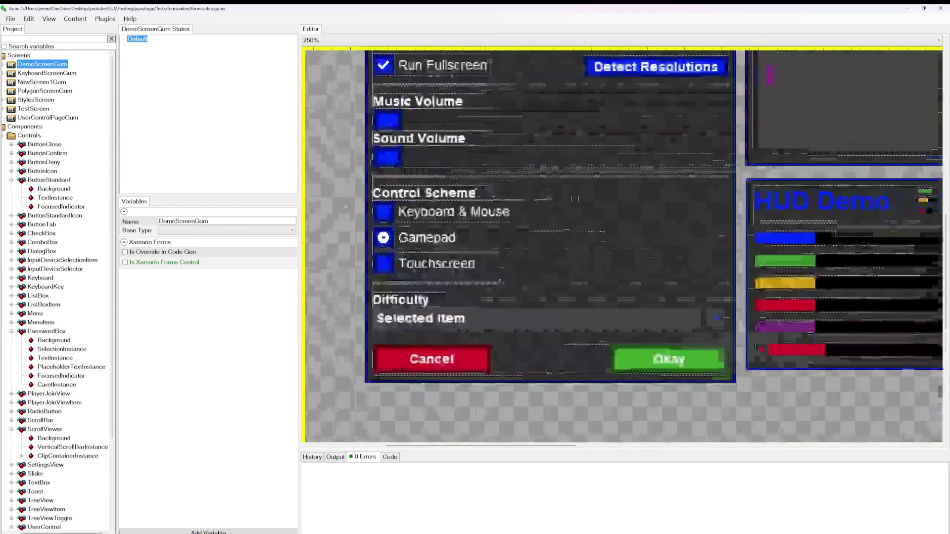
scroll(324, 252, down, 1)
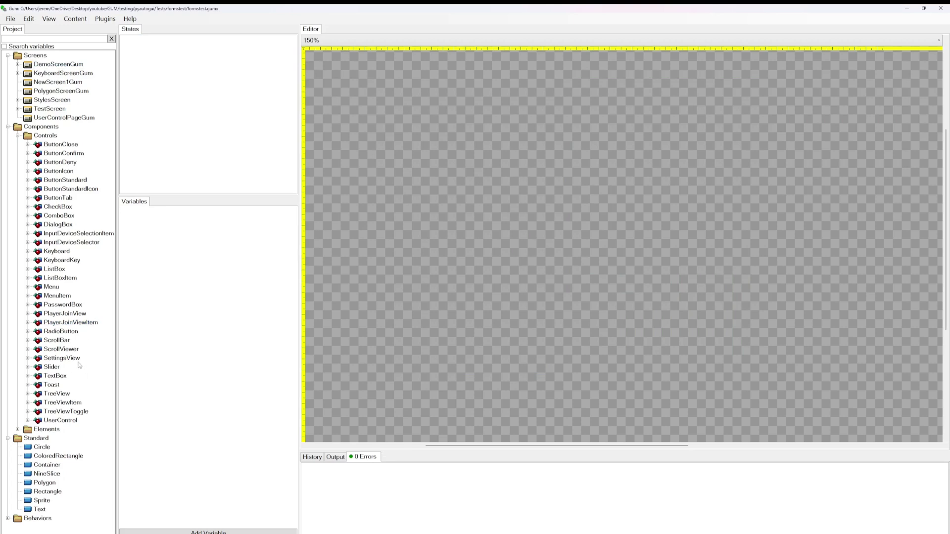
View DemoScreenGum in the formstest project and reopen the recent formsvideo project.
click(59, 66)
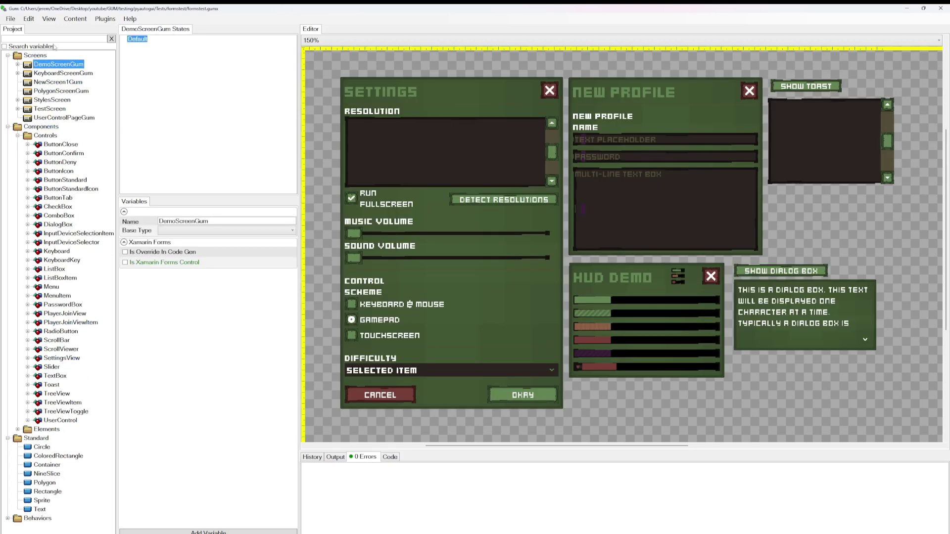
click(10, 18)
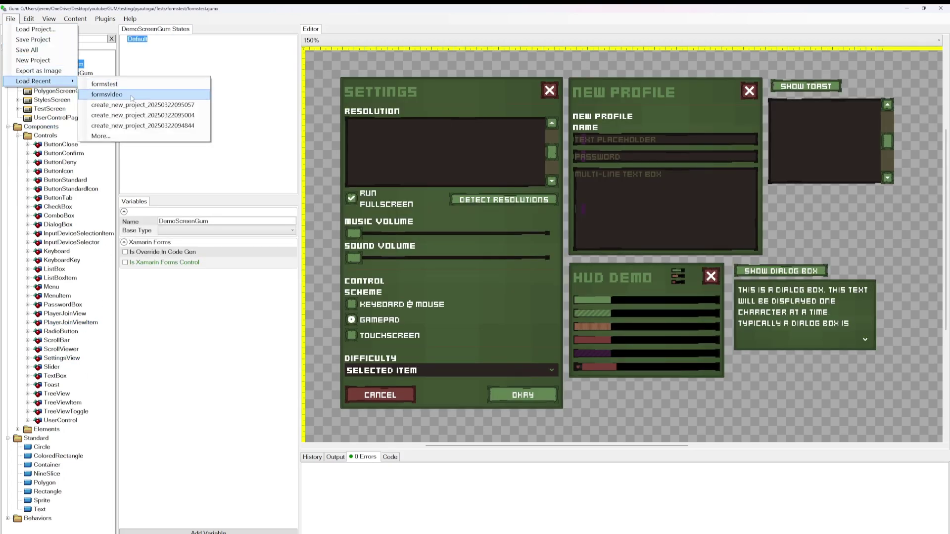
click(130, 94)
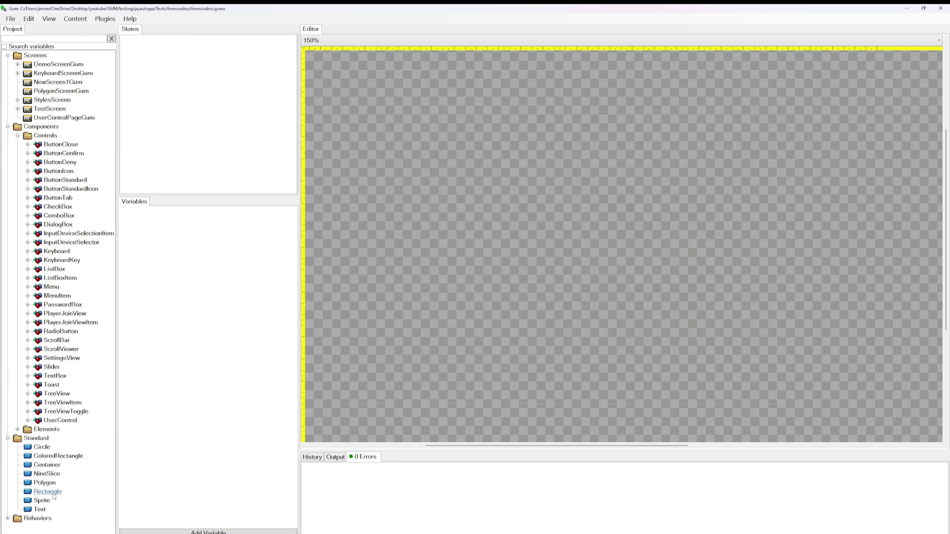
Set the Default font of the Text standard element to Kenney Mini Square.
click(40, 510)
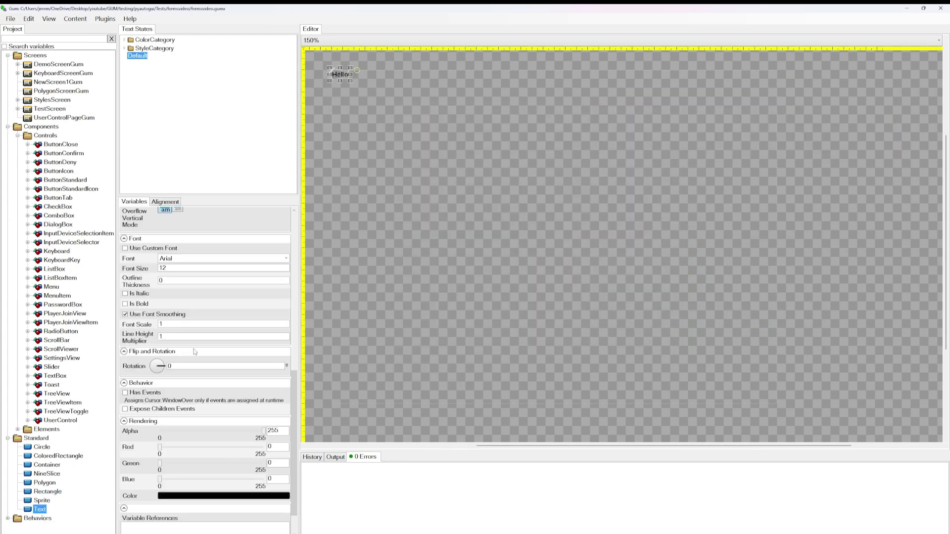
click(286, 258)
text(Kenney Mini)
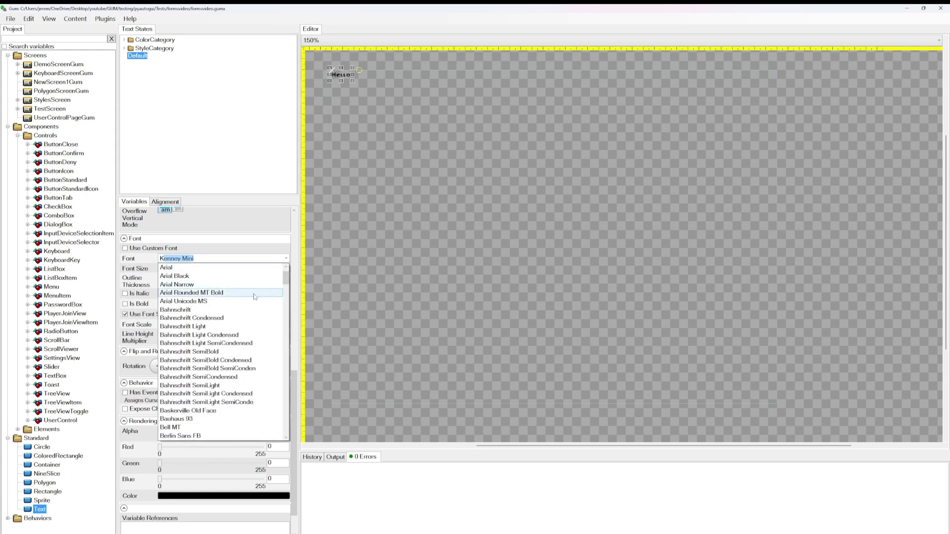
drag(288, 280, 288, 349)
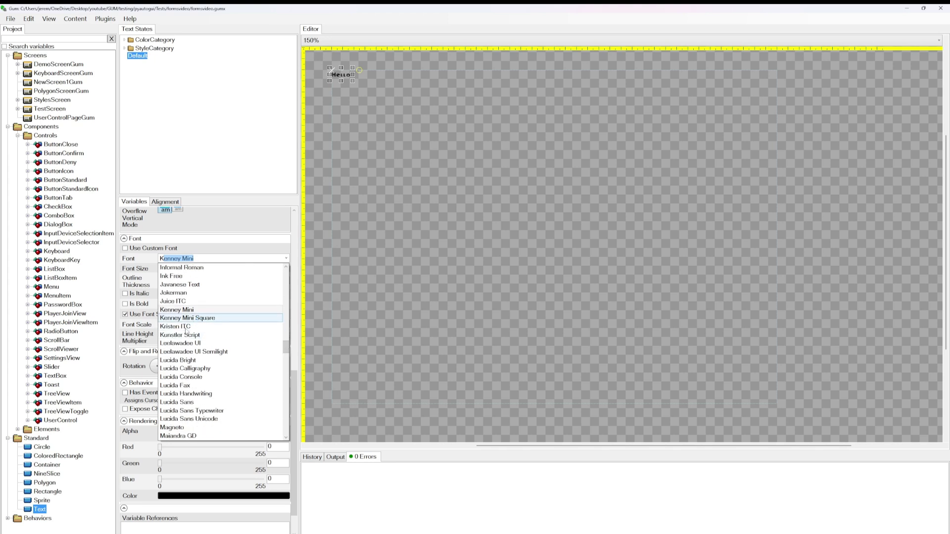
click(195, 319)
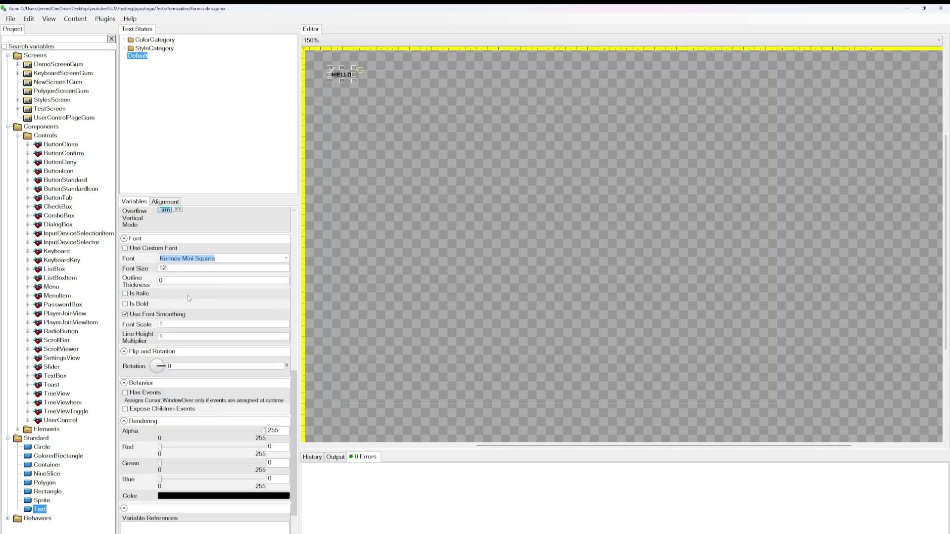
Check which font the Show Toast and Detect Resolutions button labels use on DemoScreenGum.
click(58, 64)
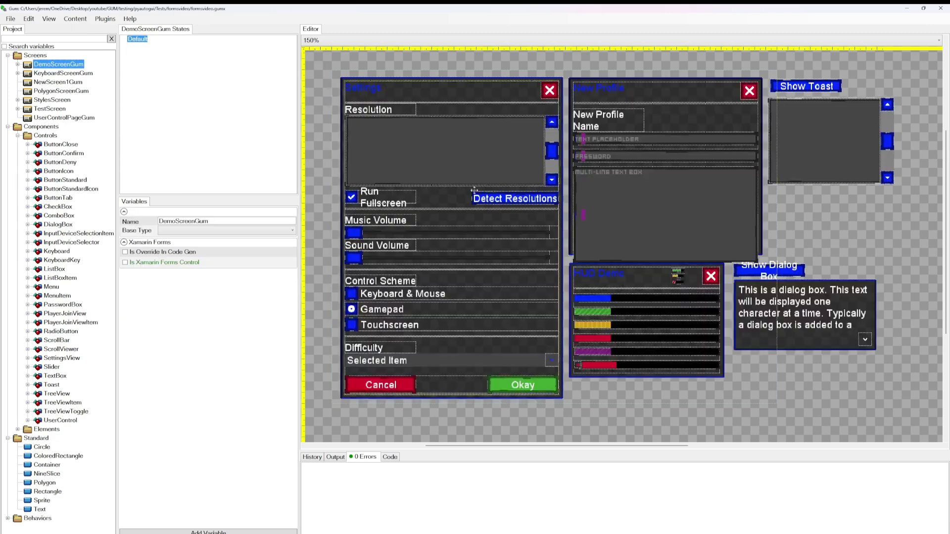
drag(863, 226, 722, 311)
scroll(711, 172, up, 5)
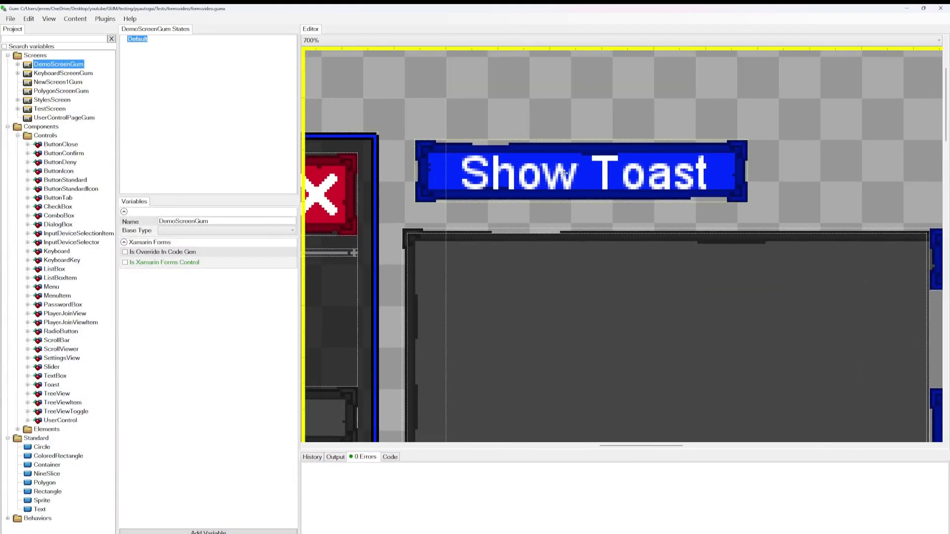
scroll(537, 203, down, 2)
scroll(537, 203, down, 3)
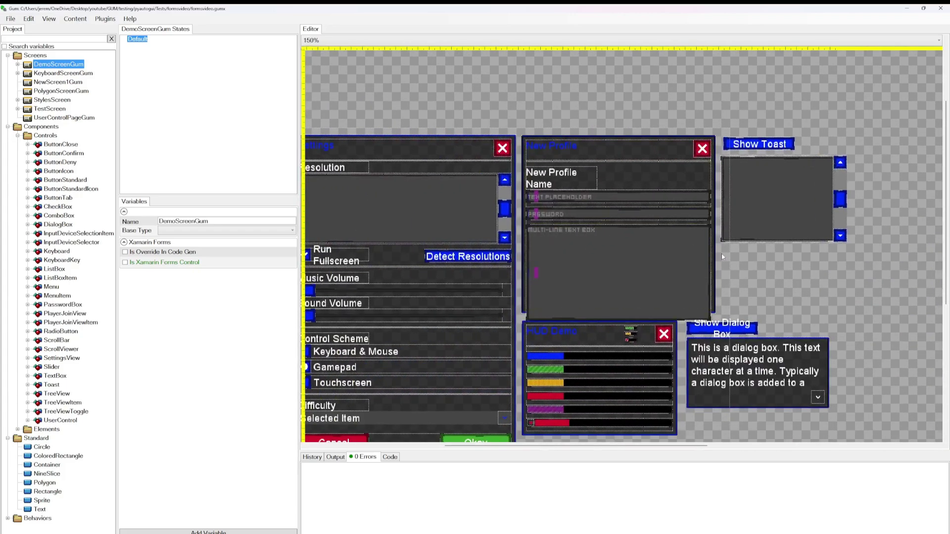
drag(762, 268, 794, 249)
scroll(489, 237, up, 5)
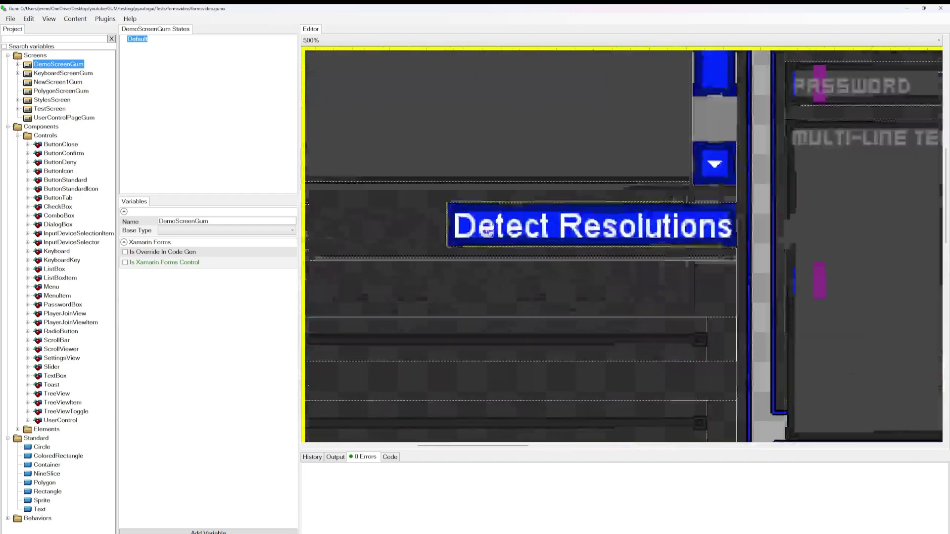
scroll(477, 241, down, 5)
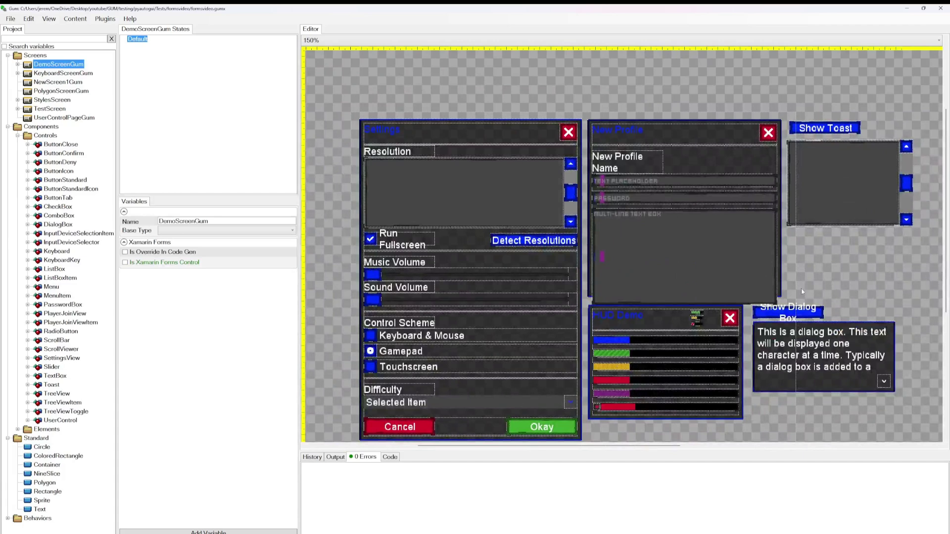
Compare the New Profile placeholder texts' font with the button labels on DemoScreenGum.
scroll(623, 234, up, 6)
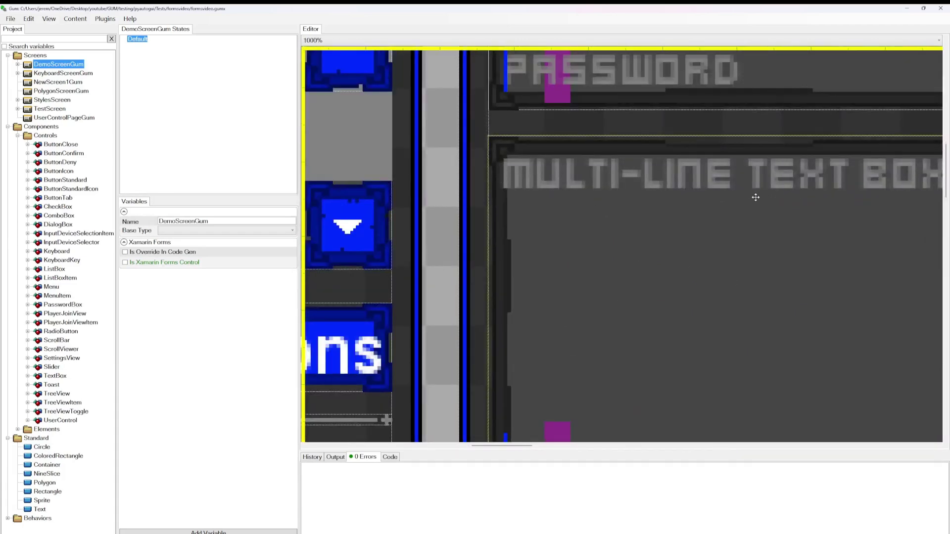
scroll(748, 195, down, 1)
drag(812, 214, 636, 259)
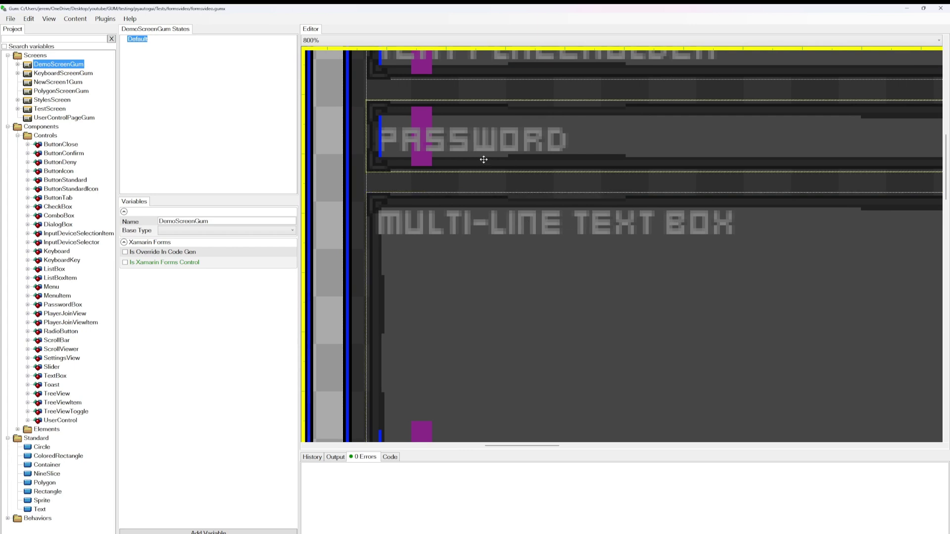
scroll(466, 252, down, 1)
drag(466, 252, 693, 225)
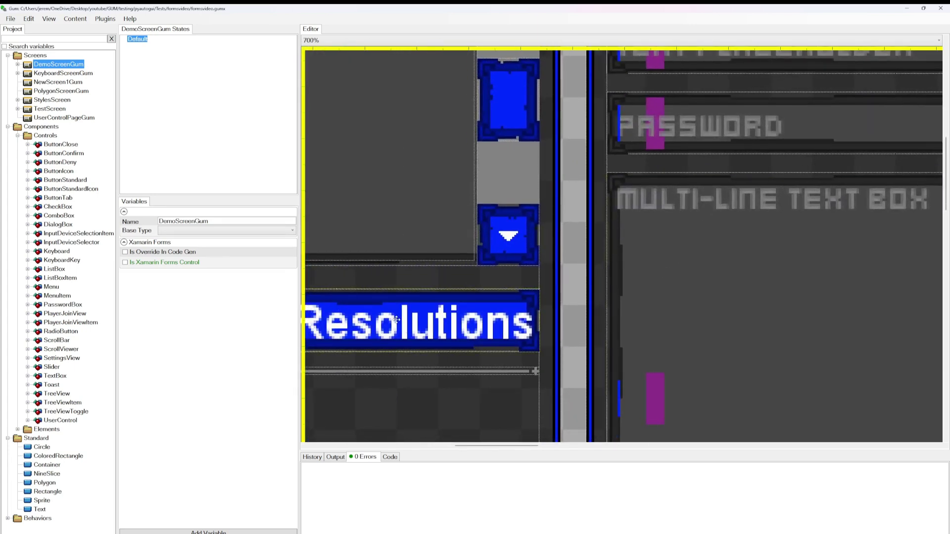
scroll(712, 269, down, 6)
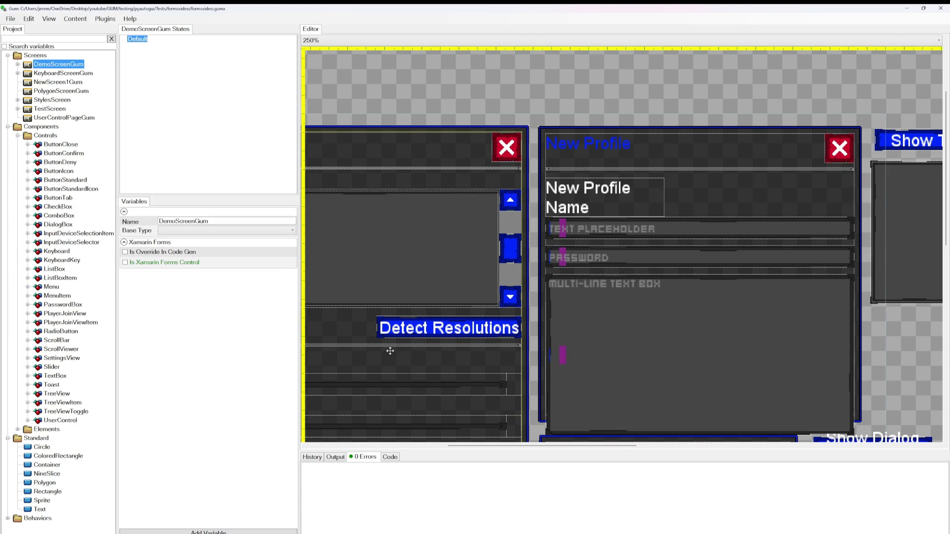
scroll(420, 93, down, 1)
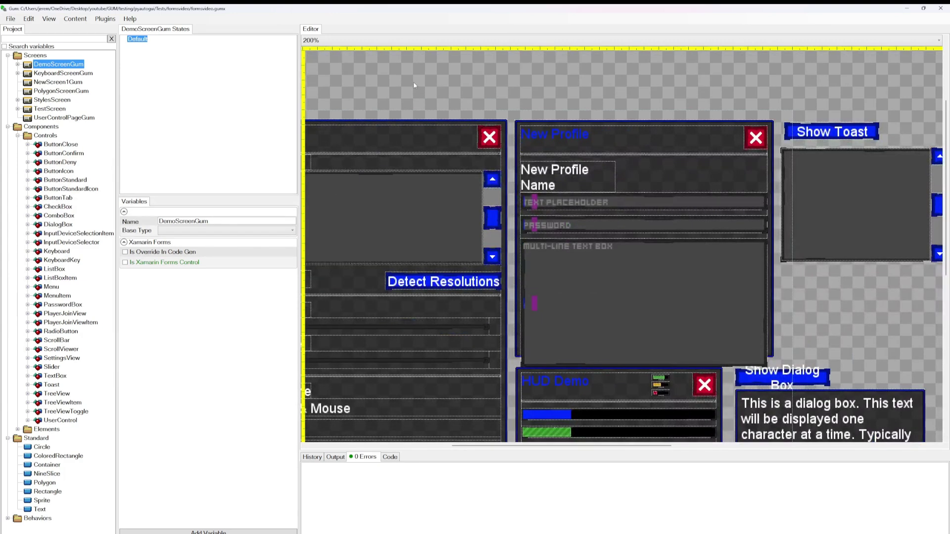
drag(473, 87, 487, 65)
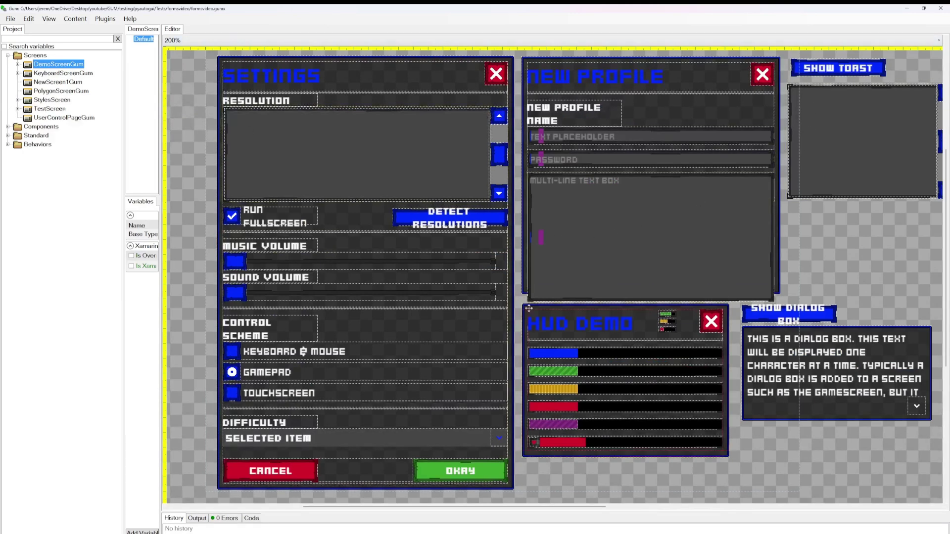
Widen DetectResolutionsButton to 198 and ShowDialogButton to 178 on DemoScreenGum so each label fits on one line.
click(459, 220)
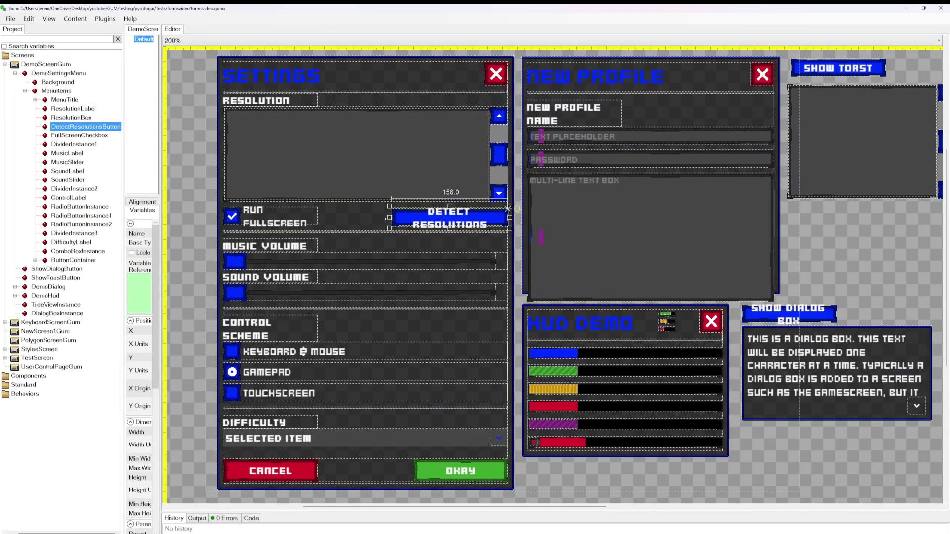
drag(390, 217, 362, 219)
click(740, 303)
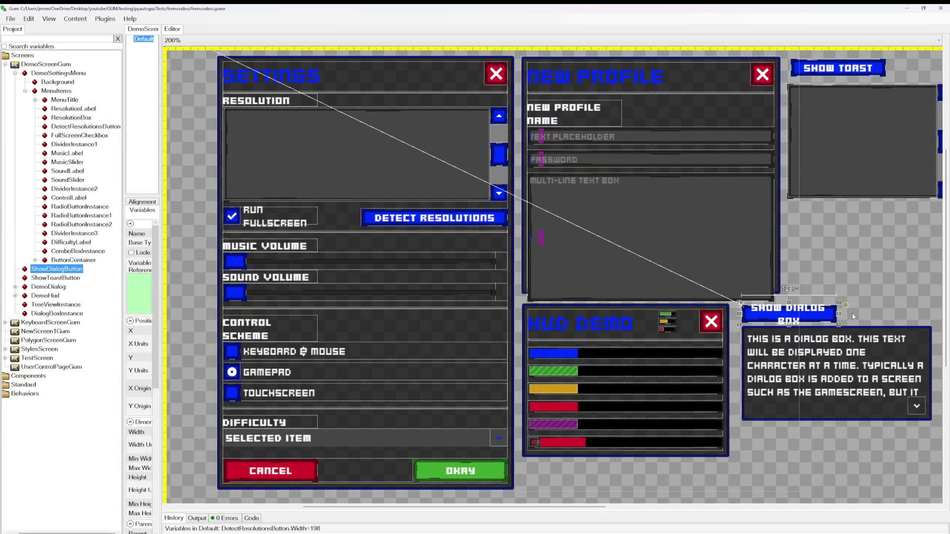
drag(839, 315, 873, 315)
click(851, 263)
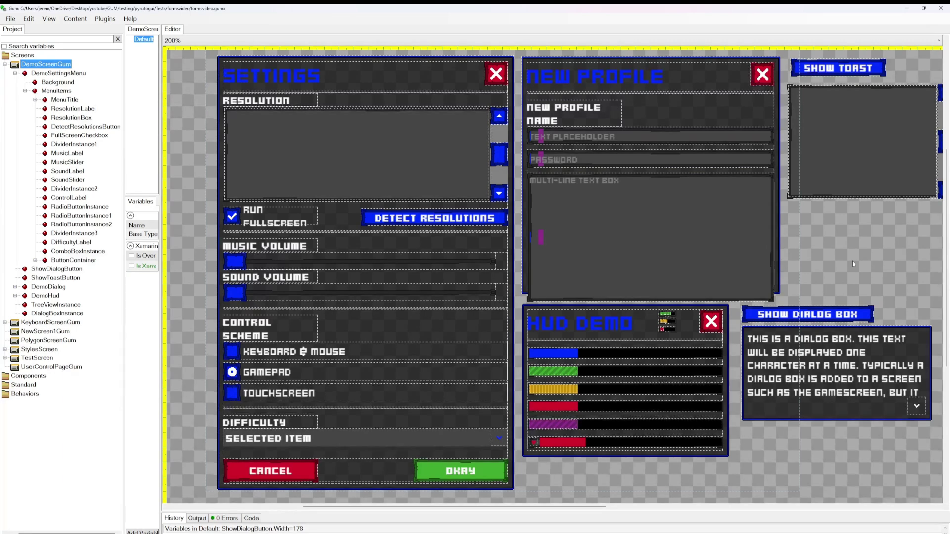
Open the Text standard element, widen its variables area and expand its StyleCategory states.
drag(69, 533, 55, 532)
click(8, 385)
click(39, 456)
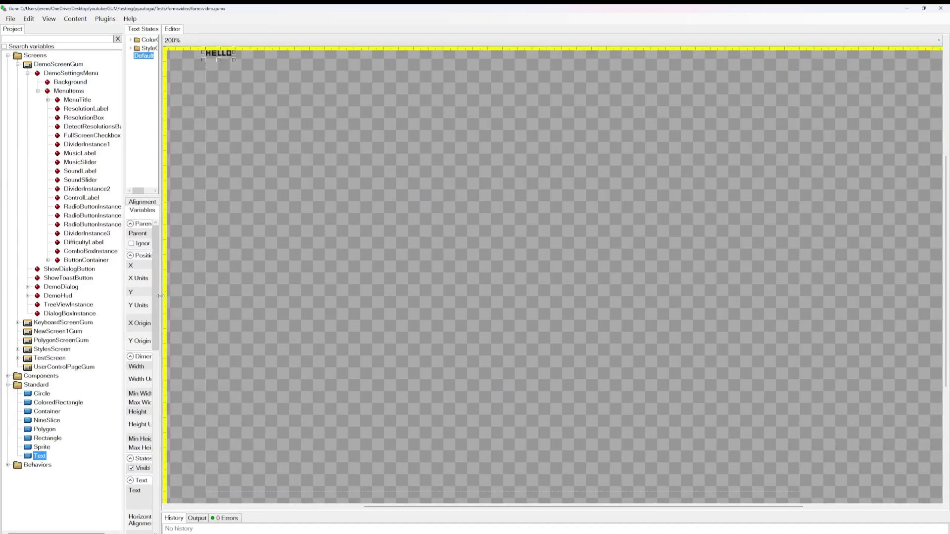
drag(161, 296, 350, 295)
click(130, 49)
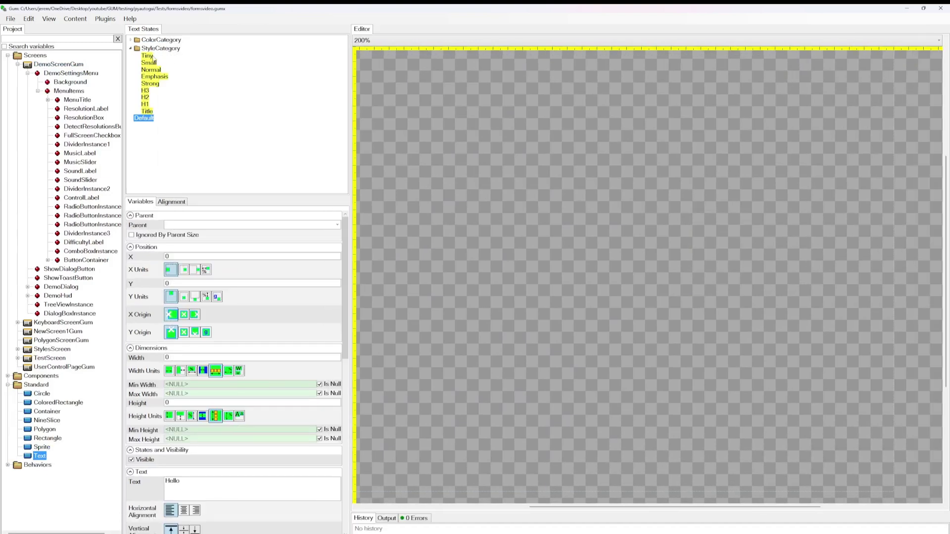
Review the font settings of Text's Tiny, Small, Normal, Emphasis, Strong, H1 and Title style states.
click(148, 56)
scroll(222, 427, down, 10)
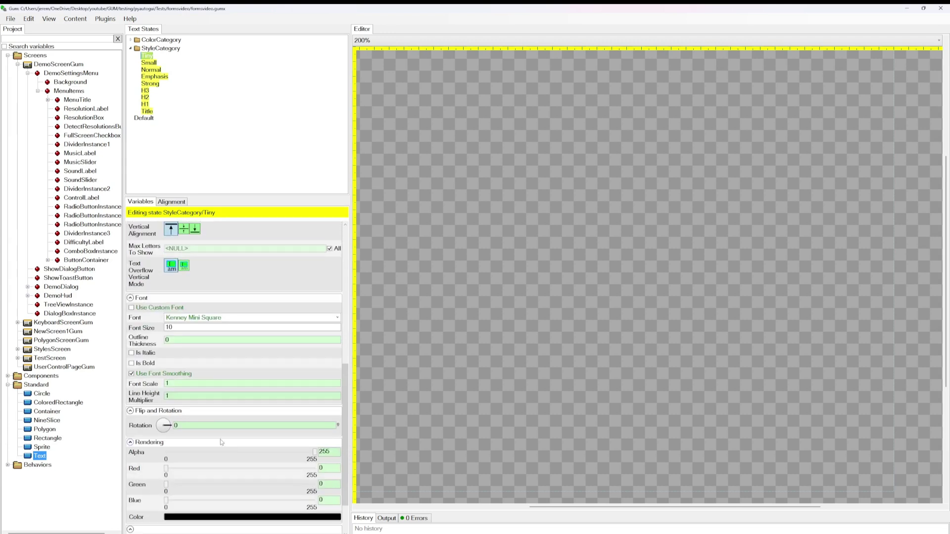
click(148, 63)
click(150, 69)
click(155, 77)
click(151, 84)
click(146, 103)
click(147, 111)
drag(530, 58, 681, 211)
scroll(518, 286, up, 2)
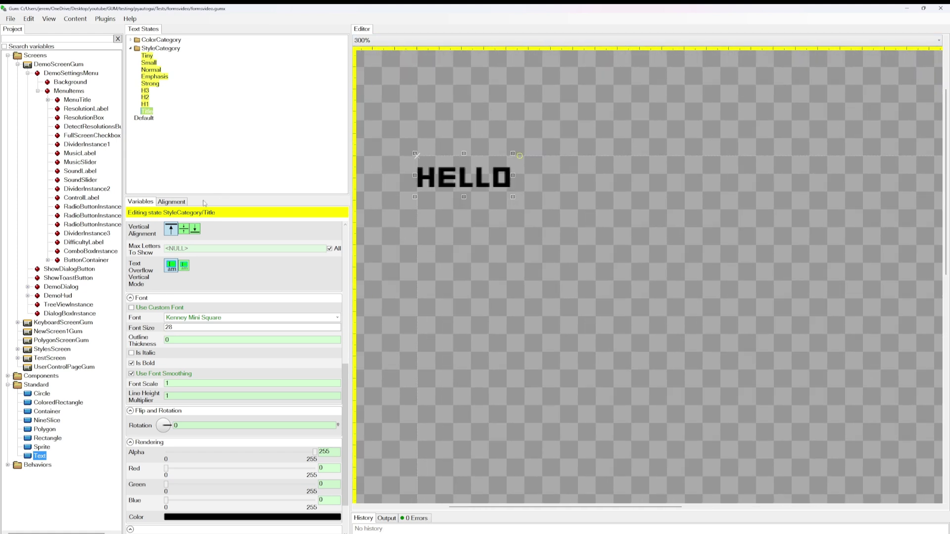